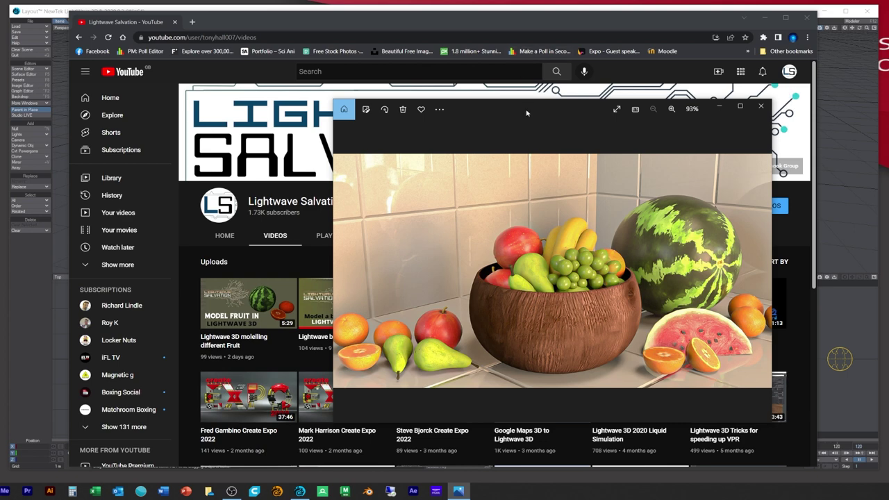
# - Close the fruit bowl render, get the browser out of the way and switch from LightWave Layout to Modeler
pyautogui.moveTo(528, 109); pyautogui.dragTo(423, 72)
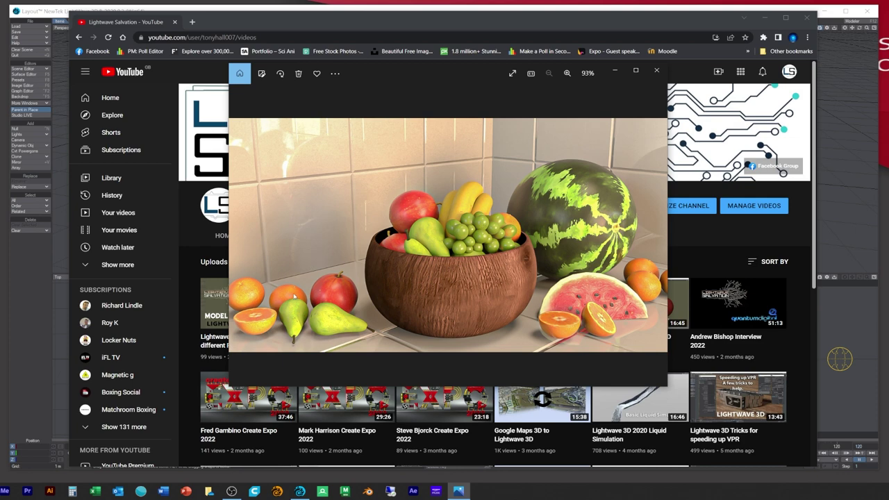
pyautogui.click(657, 71)
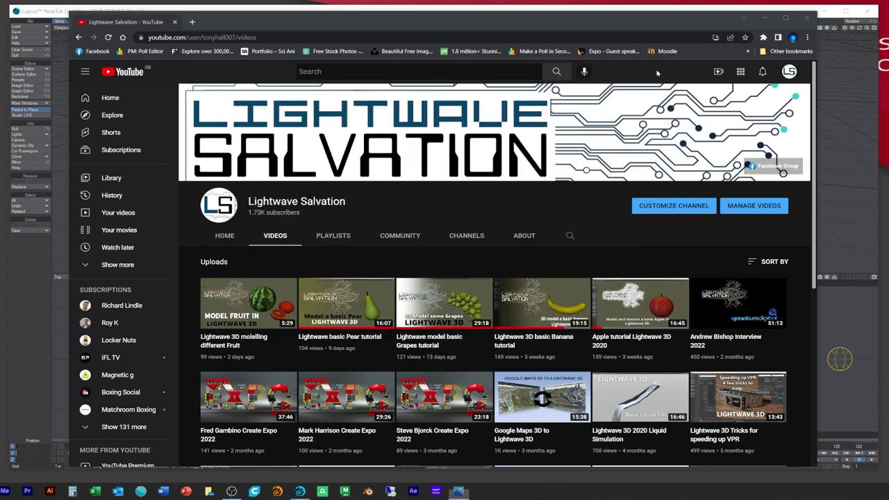
pyautogui.click(742, 17)
pyautogui.click(616, 15)
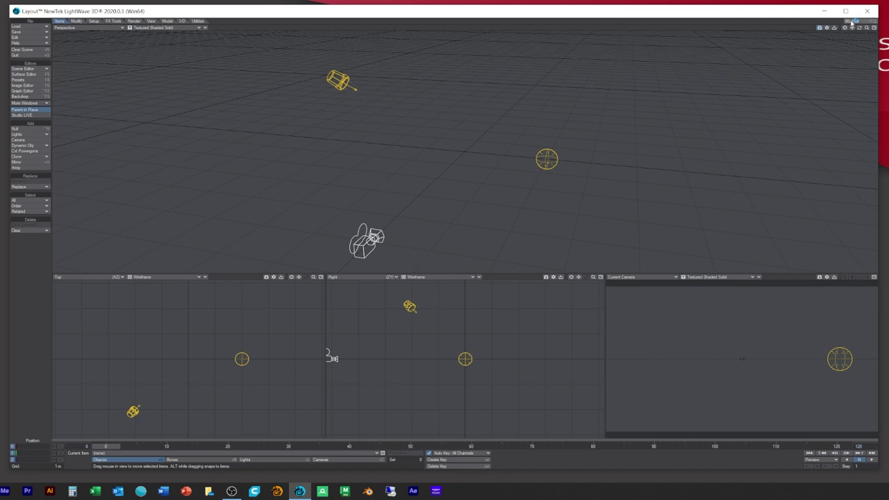
pyautogui.click(851, 23)
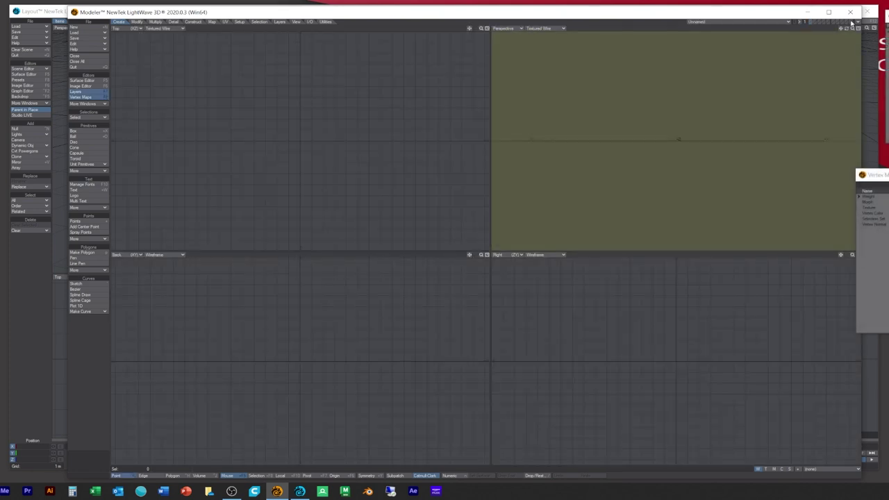
# - Create a box primitive with width, height and depth of 5 m, centred on the origin
pyautogui.moveTo(847, 29); pyautogui.dragTo(865, 53)
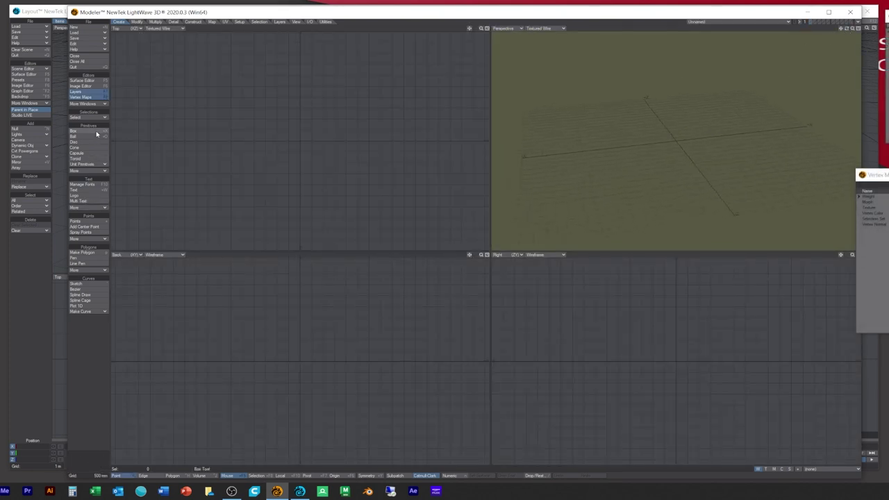
pyautogui.click(97, 132)
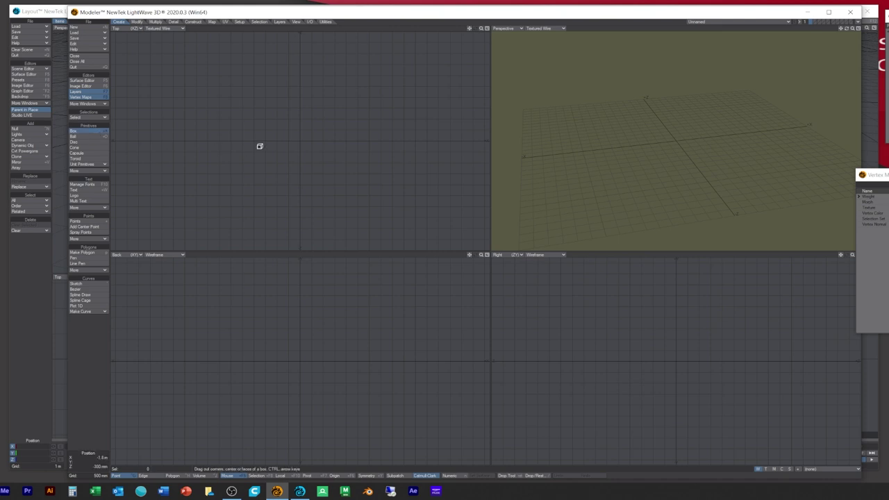
pyautogui.press('n')
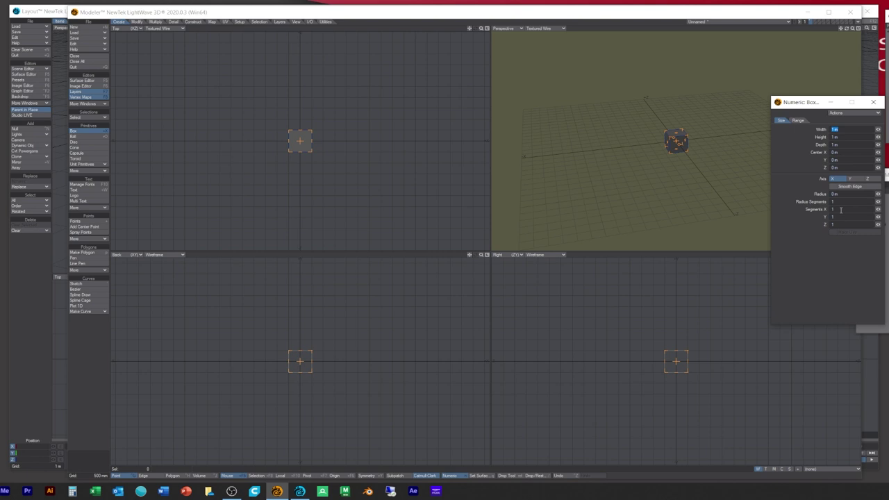
pyautogui.click(841, 209)
pyautogui.click(846, 129)
pyautogui.write('5')
pyautogui.press('Tab')
pyautogui.write('5')
pyautogui.press('Tab')
pyautogui.write('5')
pyautogui.press('Tab')
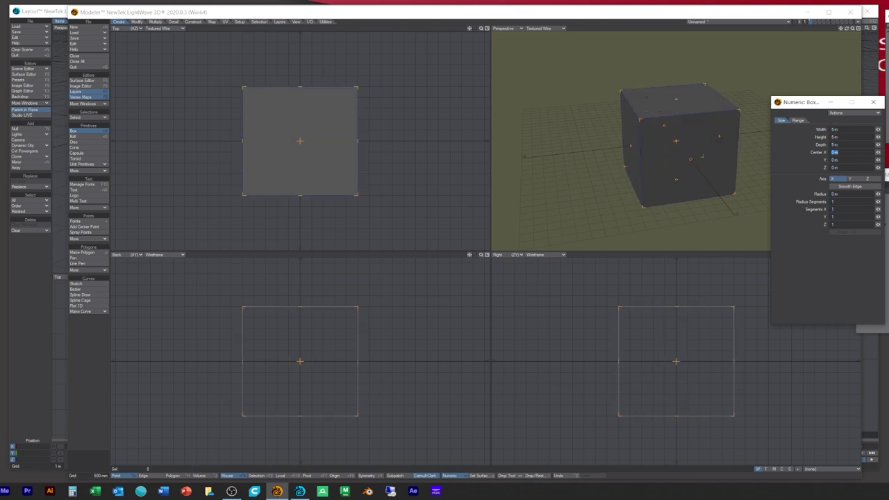
pyautogui.click(873, 102)
pyautogui.press('space')
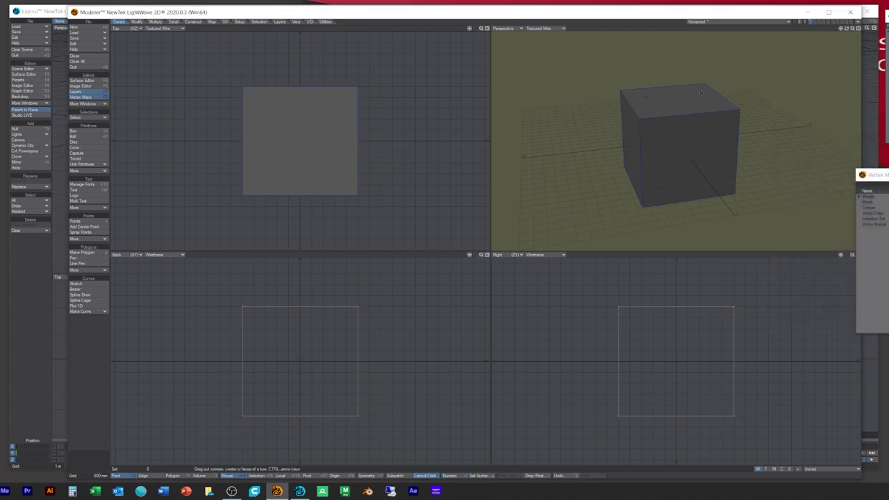
# - Delete the box's top polygon and the two side polygons facing the perspective view
pyautogui.click(172, 475)
pyautogui.moveTo(661, 102)
pyautogui.mouseDown()
pyautogui.moveTo(641, 103)
pyautogui.moveTo(660, 132)
pyautogui.mouseUp()
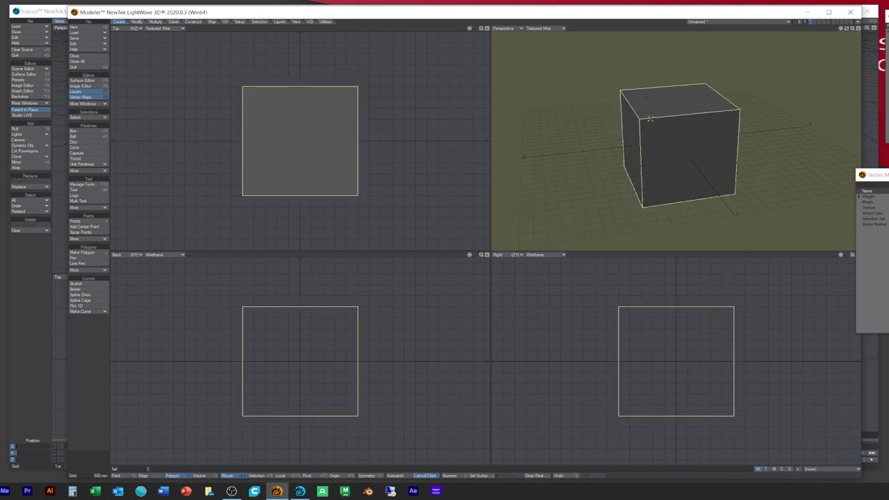
pyautogui.press('Delete')
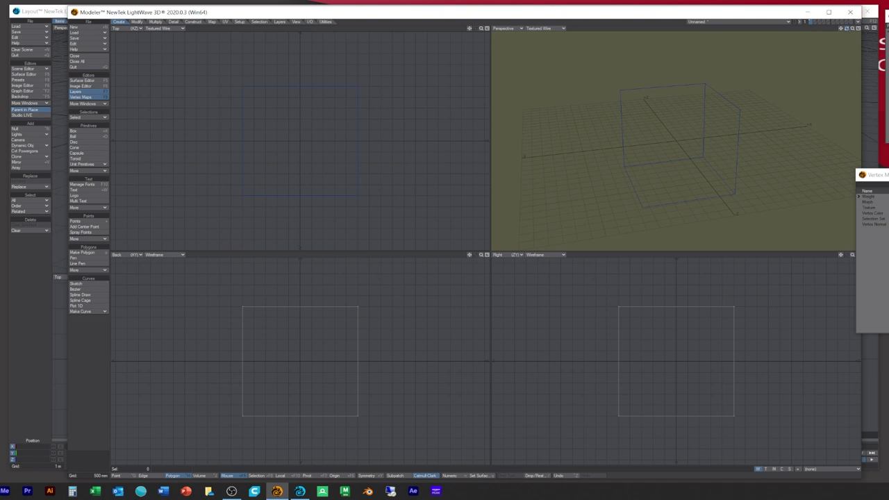
# - Thicken the remaining floor and two walls by about 466 mm using the Contour algorithm
pyautogui.moveTo(846, 28); pyautogui.dragTo(778, 31)
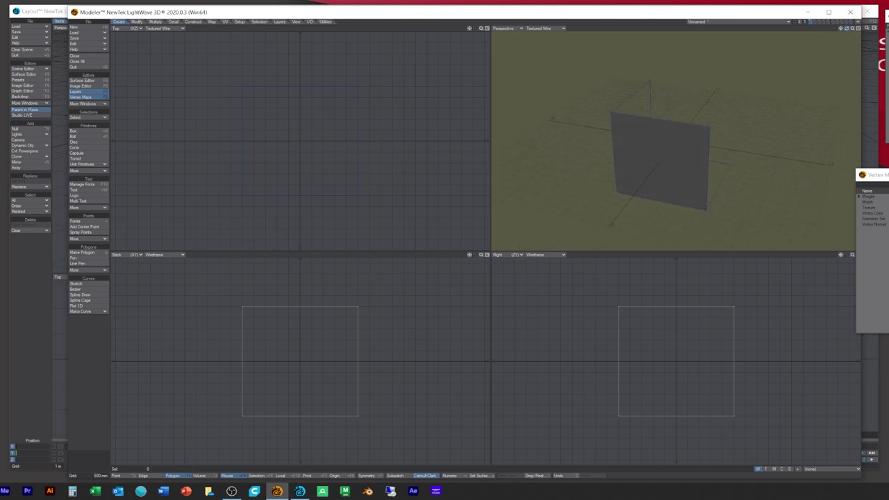
pyautogui.click(155, 21)
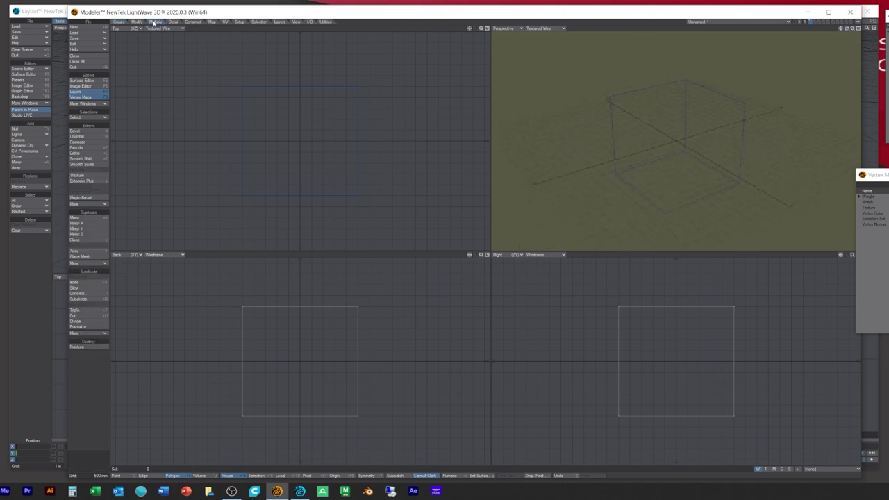
pyautogui.click(95, 176)
pyautogui.moveTo(657, 168); pyautogui.dragTo(676, 168)
pyautogui.press('n')
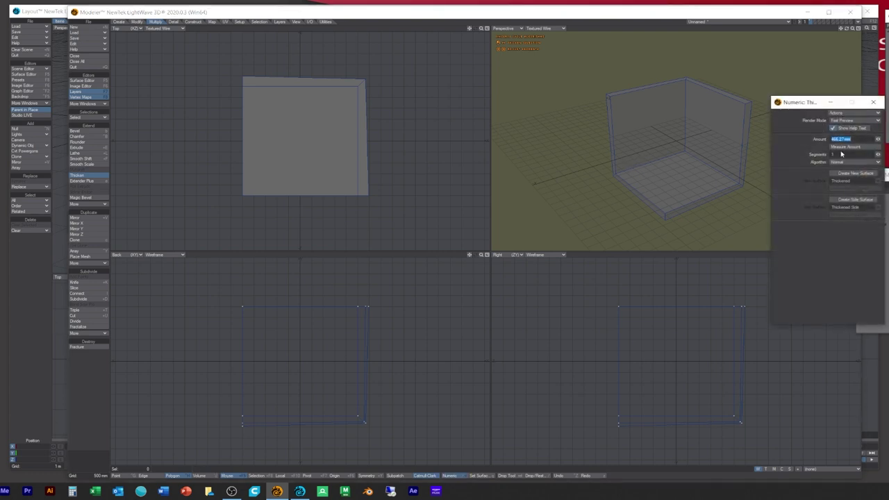
pyautogui.click(847, 163)
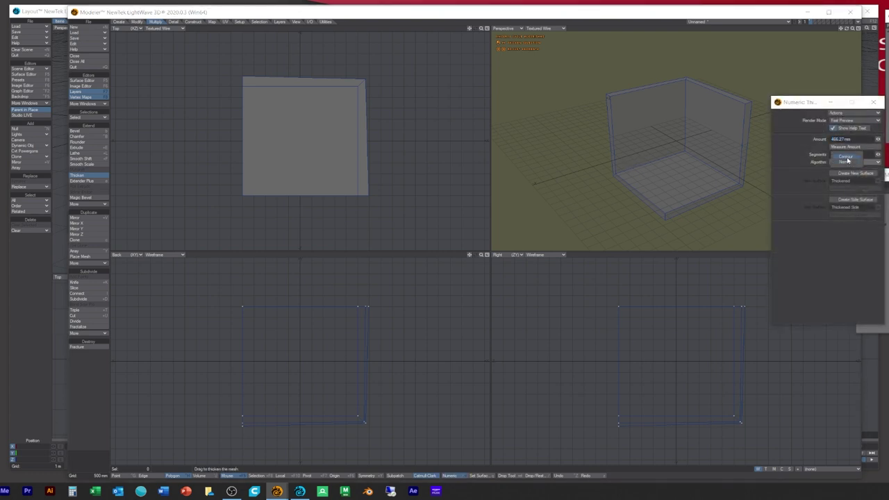
pyautogui.click(847, 161)
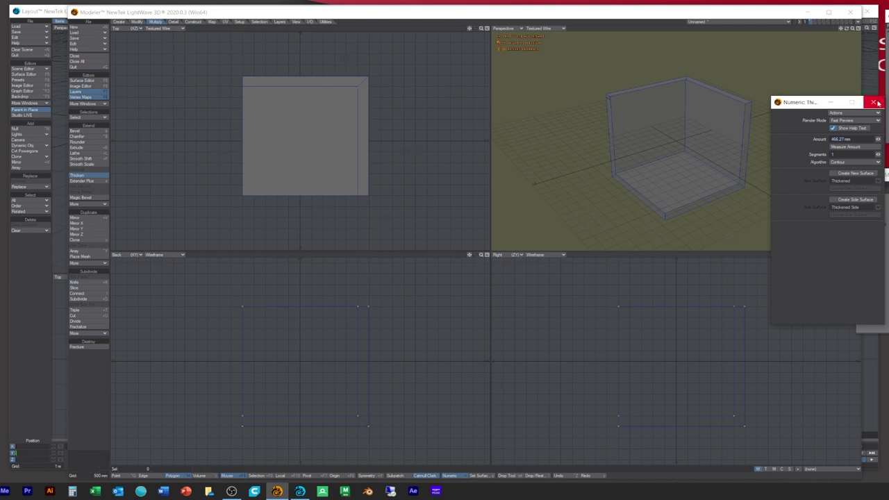
pyautogui.click(874, 103)
pyautogui.press('space')
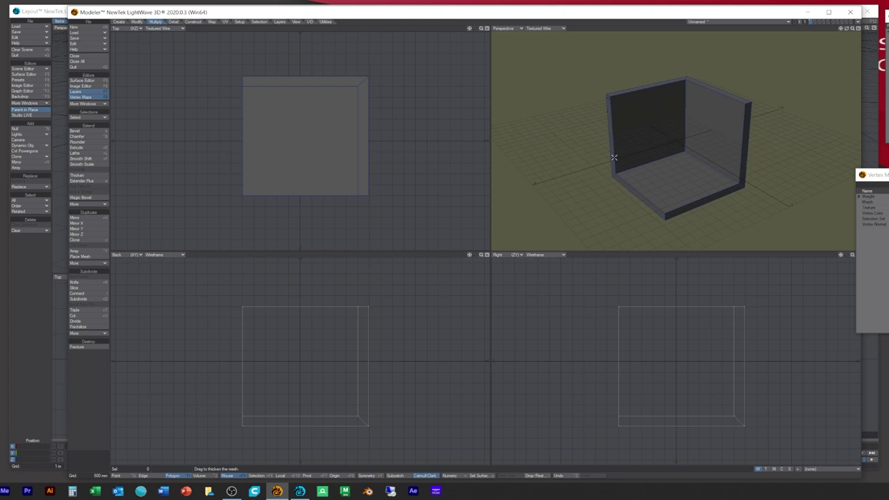
# - Lengthen the floor and back wall by moving their two end polygons outward along negative X
pyautogui.click(614, 158)
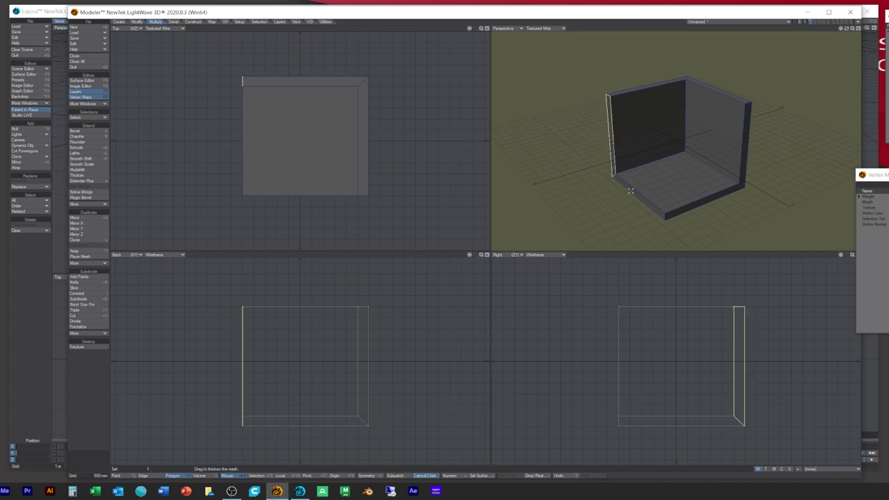
pyautogui.click(628, 189)
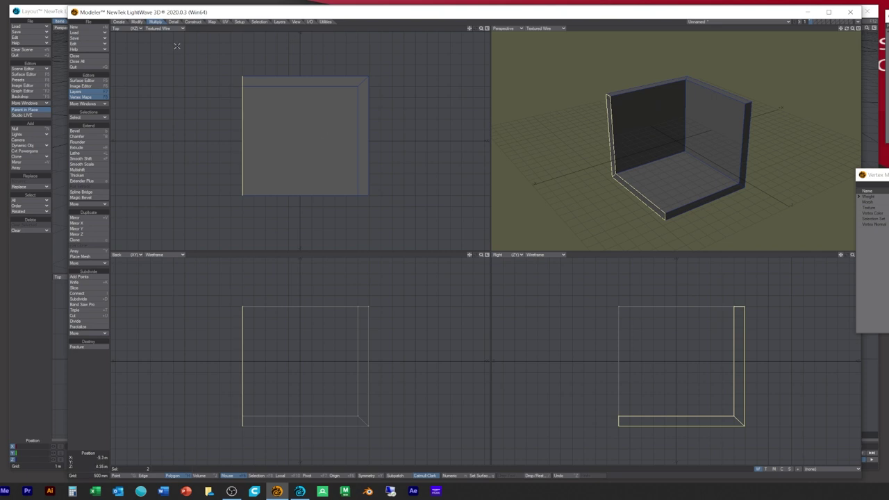
pyautogui.click(137, 22)
pyautogui.click(78, 131)
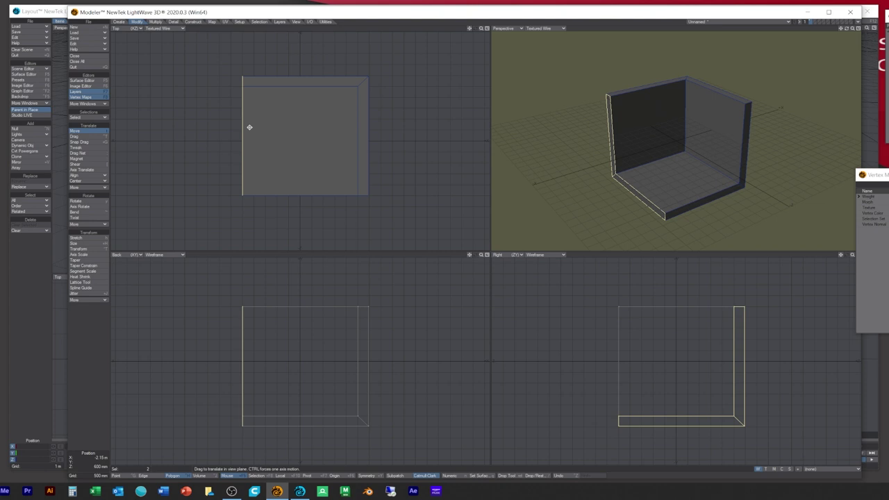
pyautogui.moveTo(249, 127); pyautogui.dragTo(163, 129)
pyautogui.press('space')
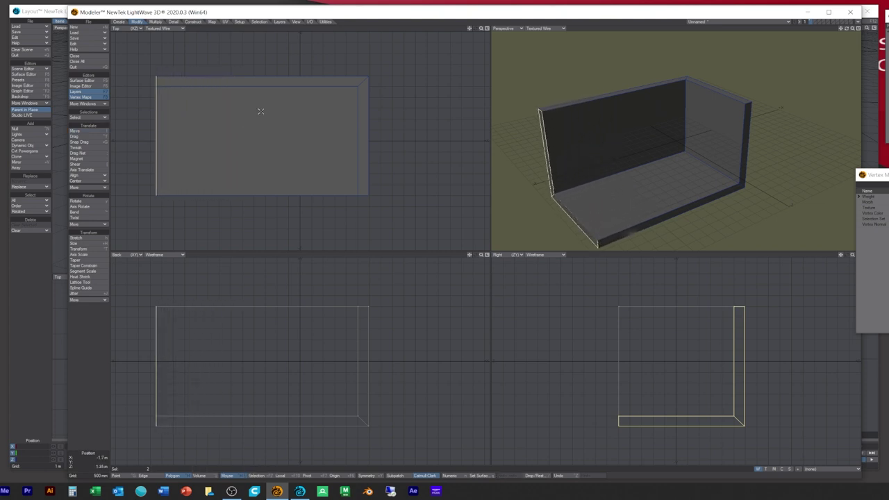
pyautogui.press('/')
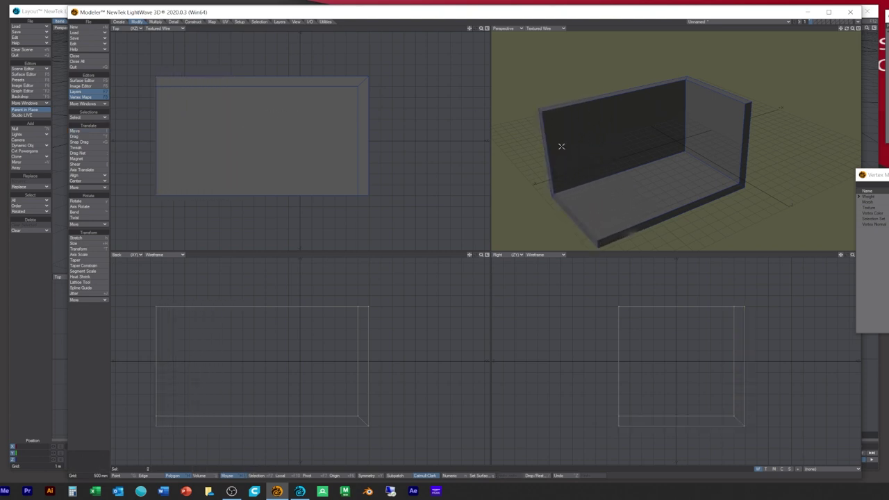
# - Deepen the floor and side wall by moving their two front end polygons forward along negative Z
pyautogui.click(748, 143)
pyautogui.click(725, 191)
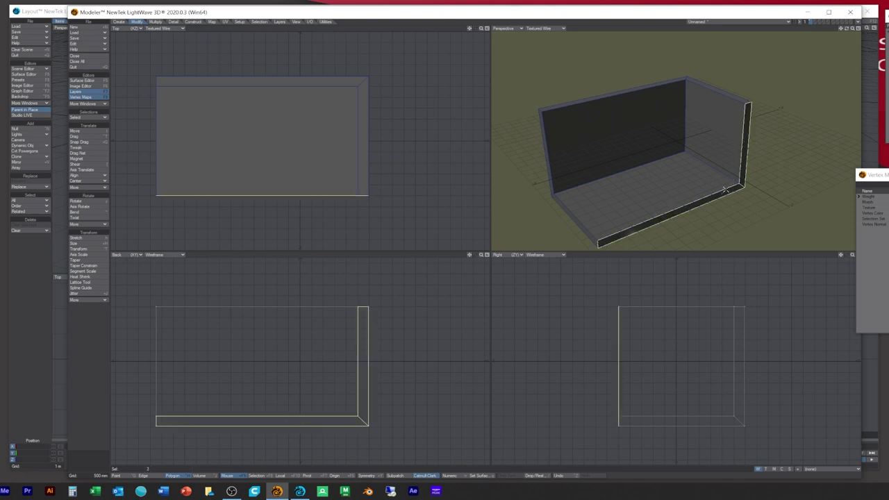
pyautogui.press('t')
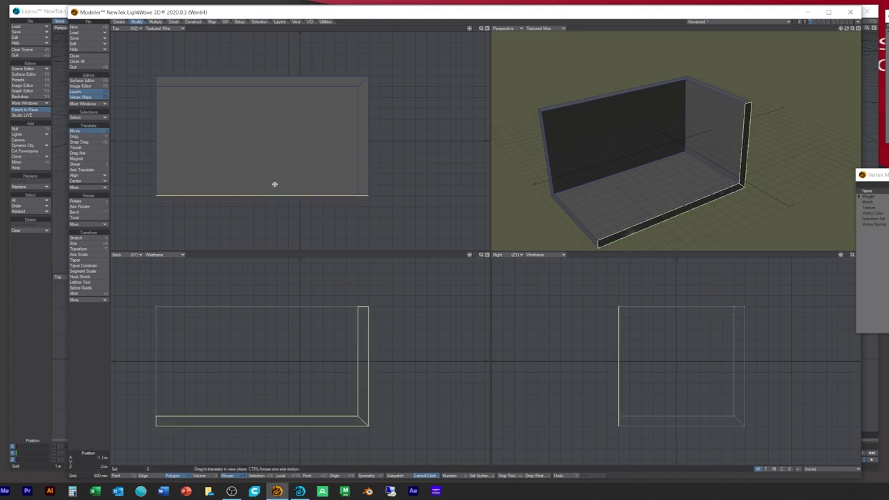
pyautogui.moveTo(274, 185); pyautogui.dragTo(273, 237)
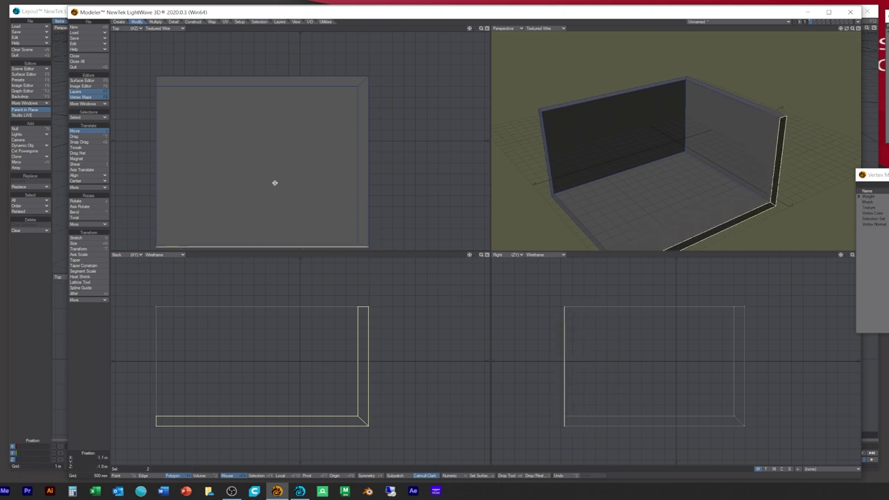
pyautogui.press('space')
pyautogui.press('/')
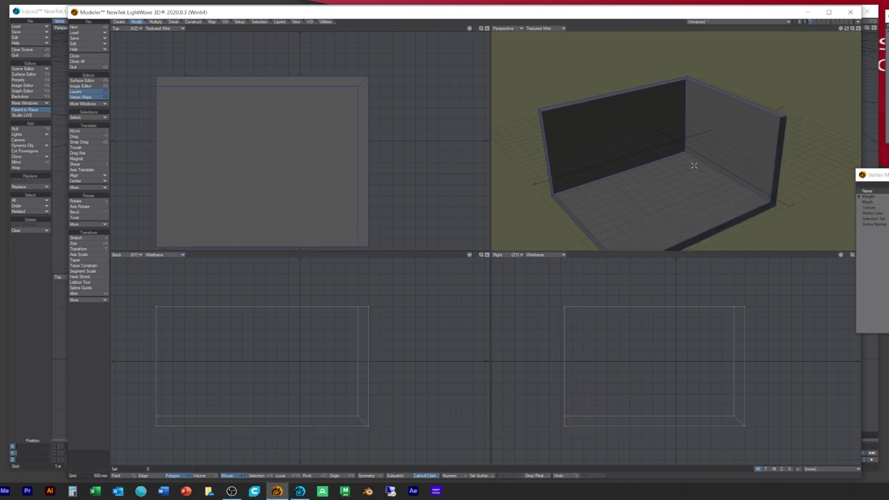
# - Save the object as Background2 in the LW Apple Objects folder
pyautogui.hotkey('shift', 's')
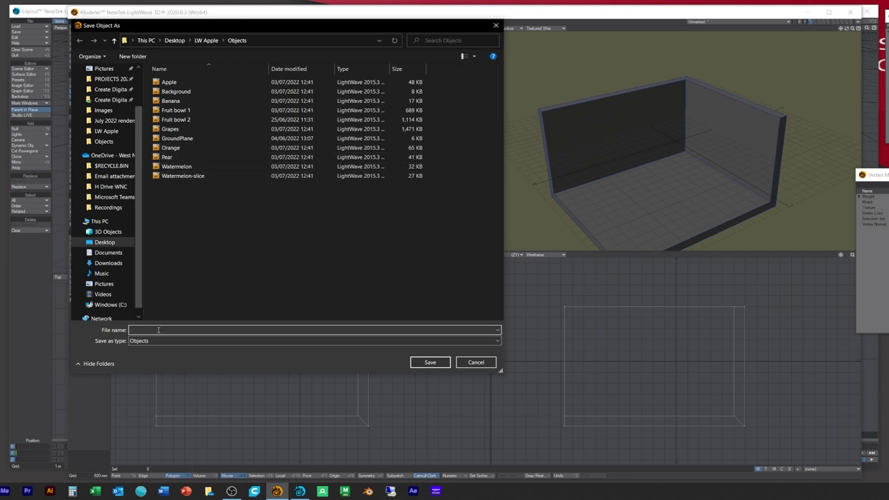
pyautogui.click(171, 94)
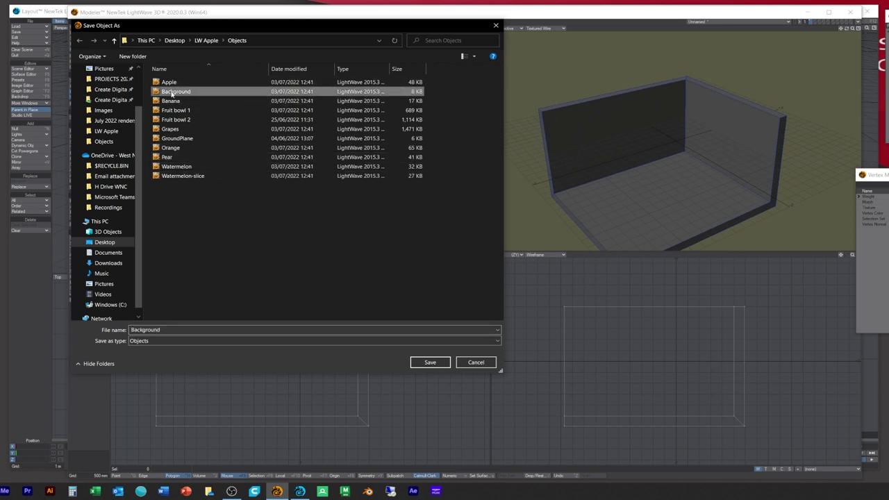
pyautogui.click(167, 329)
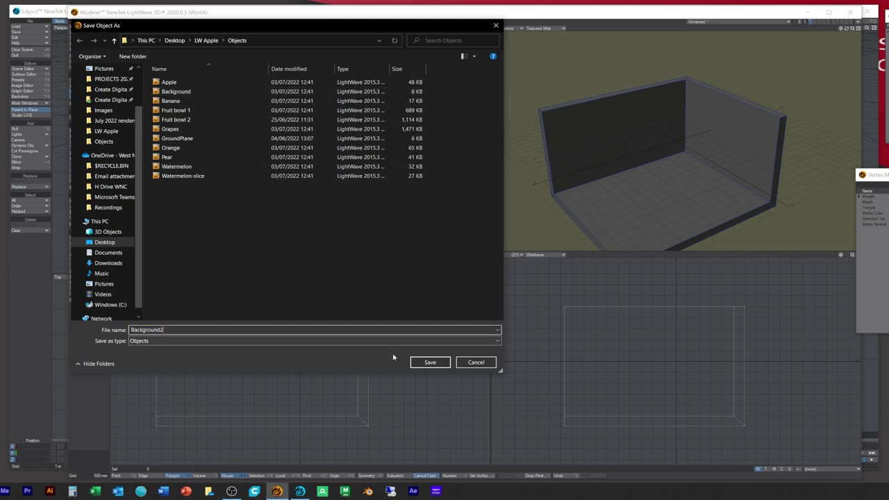
pyautogui.click(432, 364)
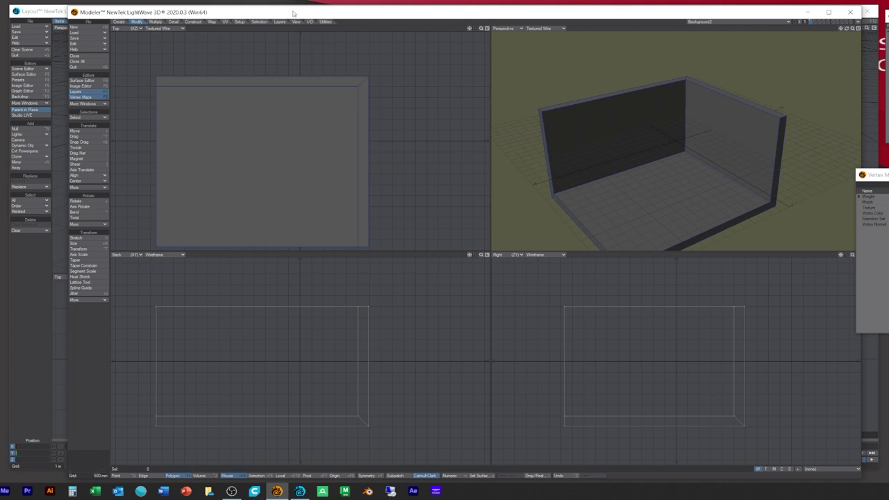
# - Assign a surface named Back2 to the whole background object and send the object to Layout
pyautogui.moveTo(292, 9); pyautogui.dragTo(275, 7)
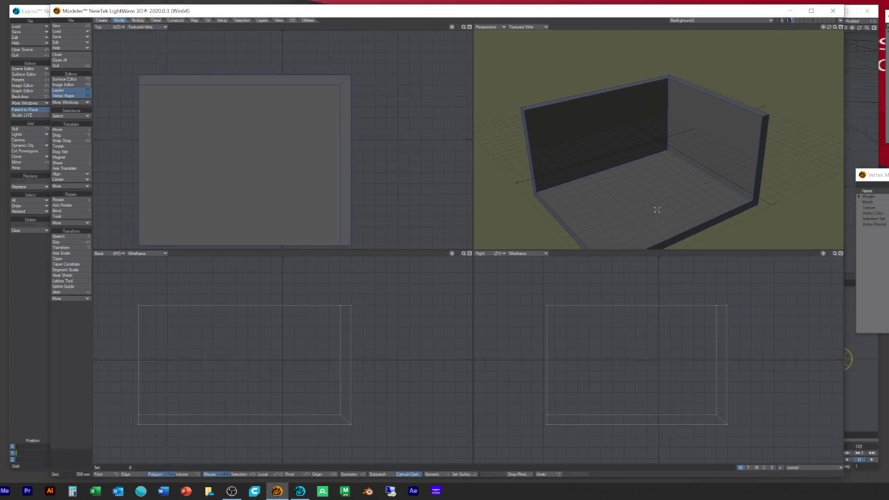
pyautogui.write('q')
pyautogui.write('Back3')
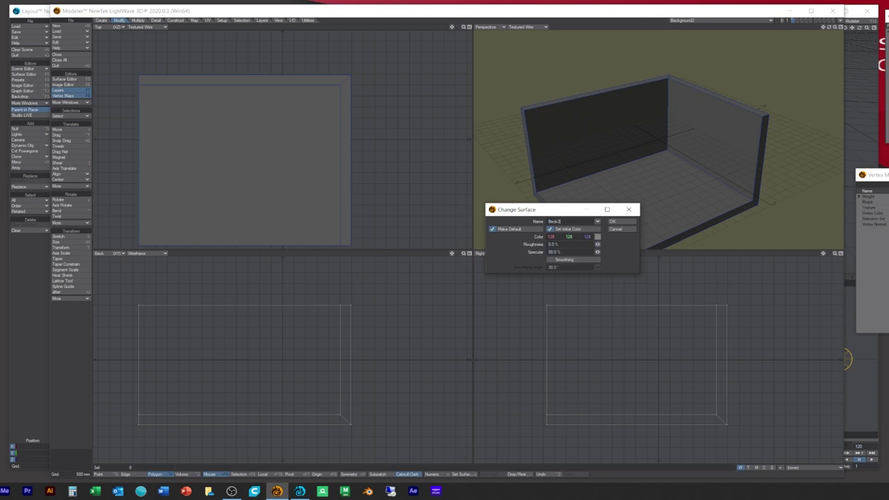
pyautogui.write('ck2')
pyautogui.click(625, 221)
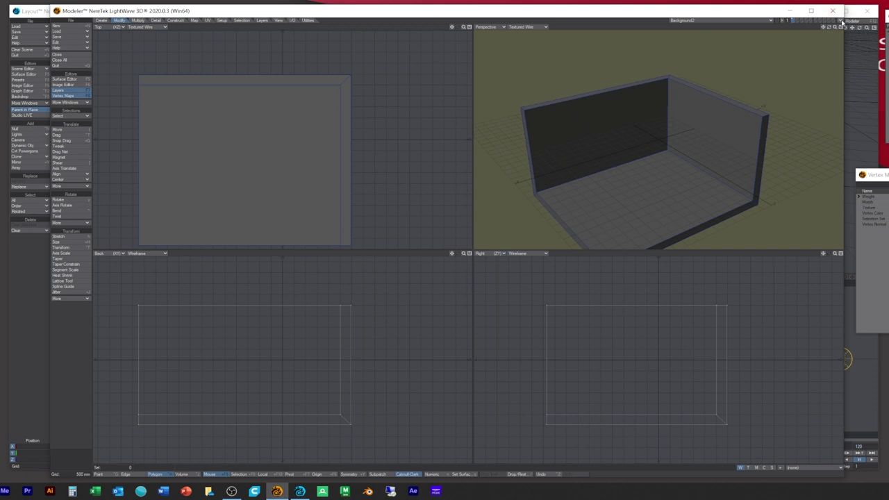
pyautogui.click(839, 23)
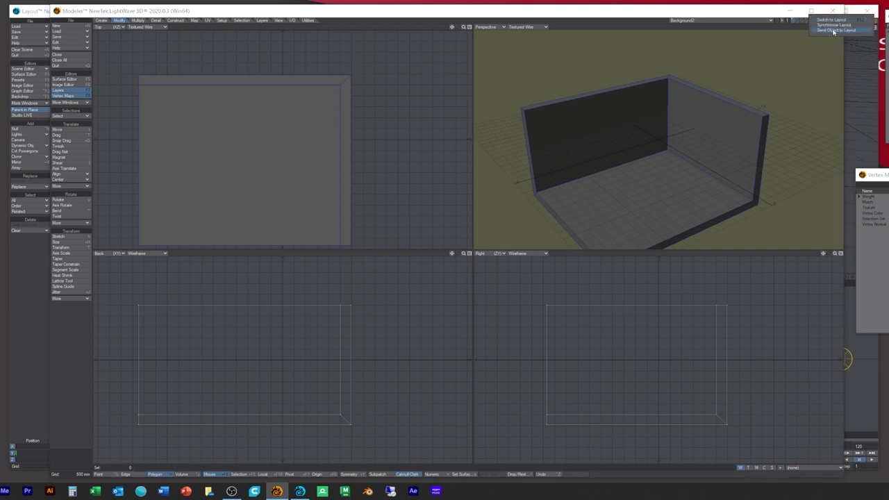
pyautogui.click(837, 31)
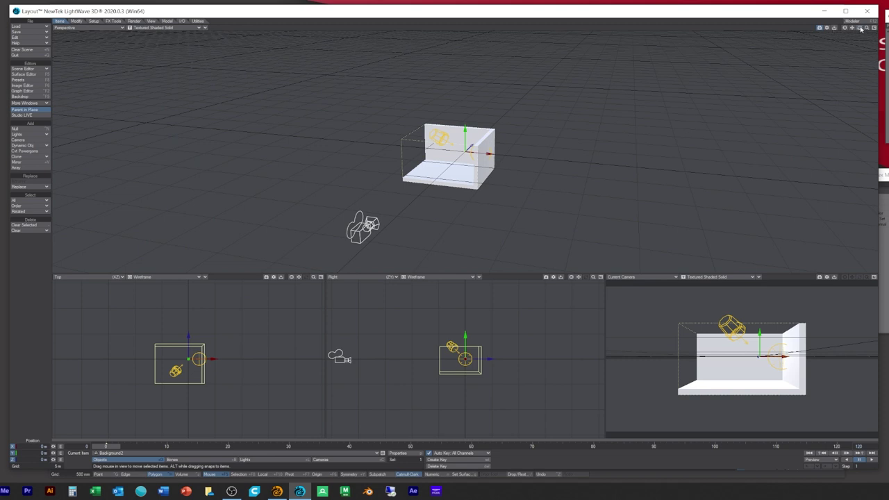
# - Set the Layout grid square size to 1 m
pyautogui.moveTo(860, 28); pyautogui.dragTo(204, 66)
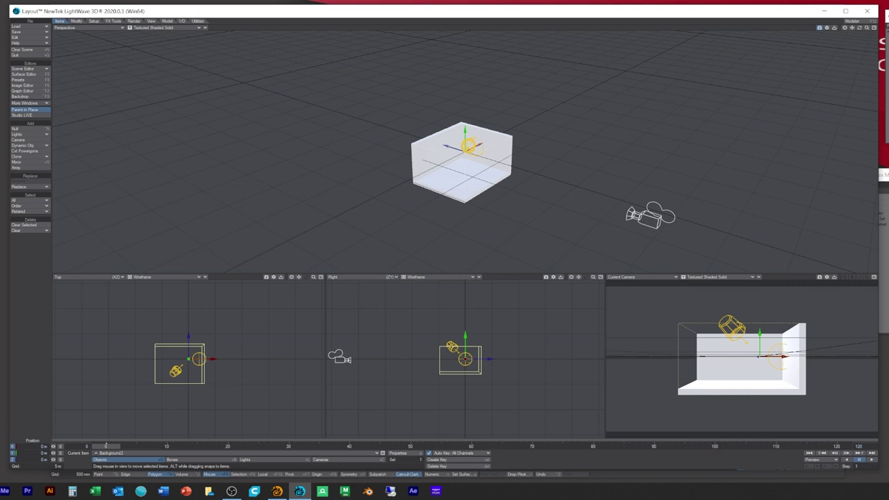
pyautogui.moveTo(867, 28); pyautogui.dragTo(500, 139)
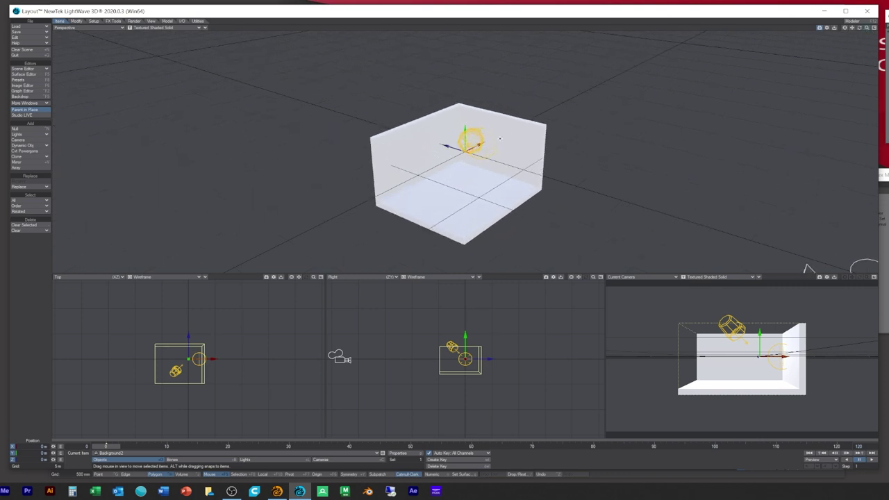
pyautogui.click(152, 20)
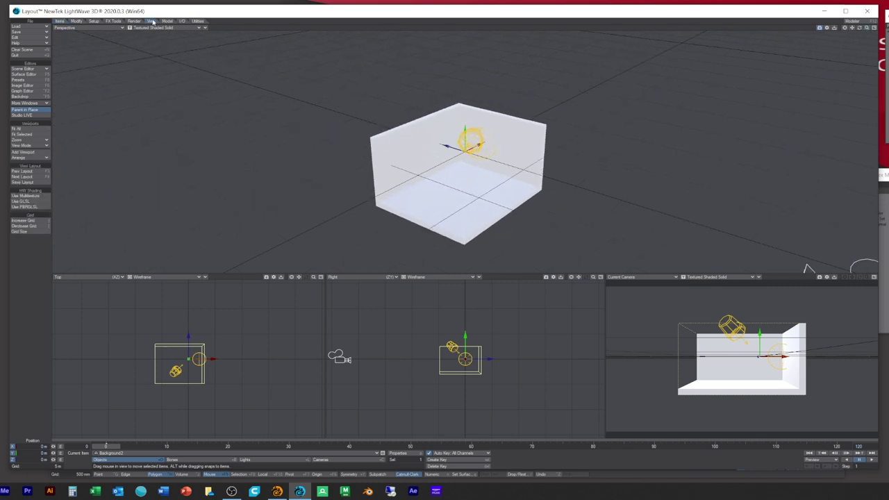
pyautogui.click(34, 232)
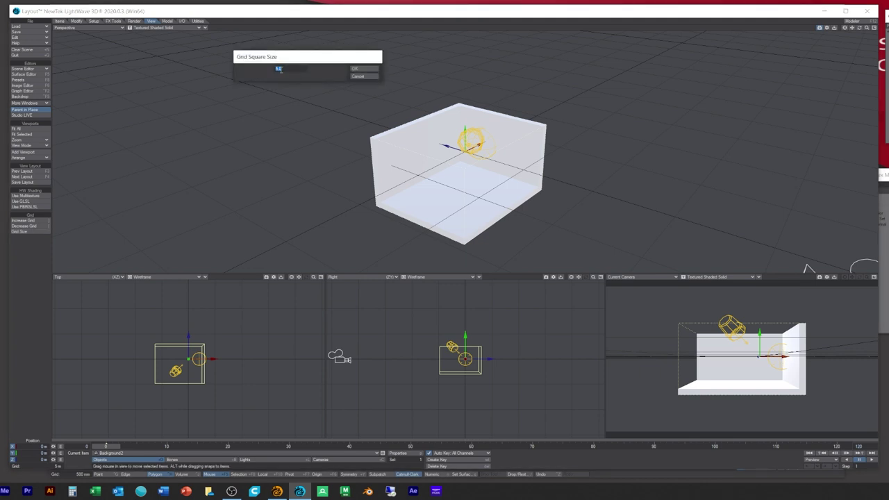
pyautogui.press('Return')
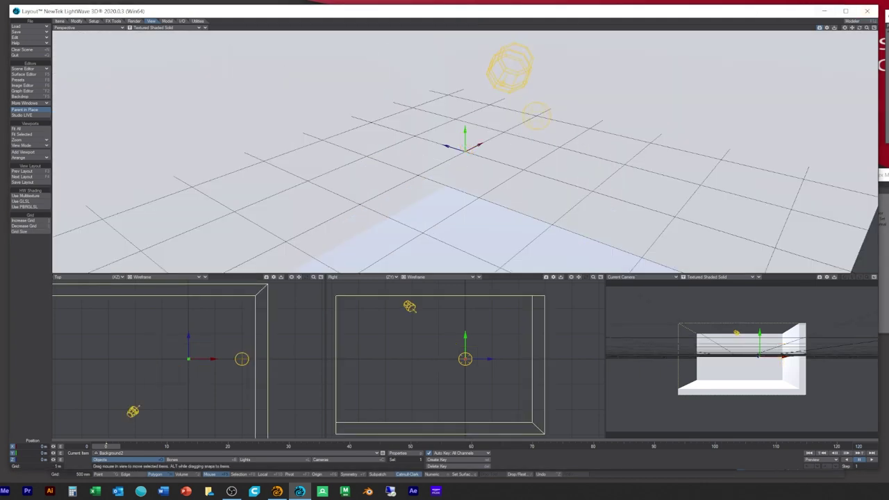
# - Raise the background object along Y until the underside of its floor rests on the ground grid
pyautogui.moveTo(866, 29)
pyautogui.mouseDown()
pyautogui.moveTo(784, 29)
pyautogui.moveTo(869, 31)
pyautogui.mouseUp()
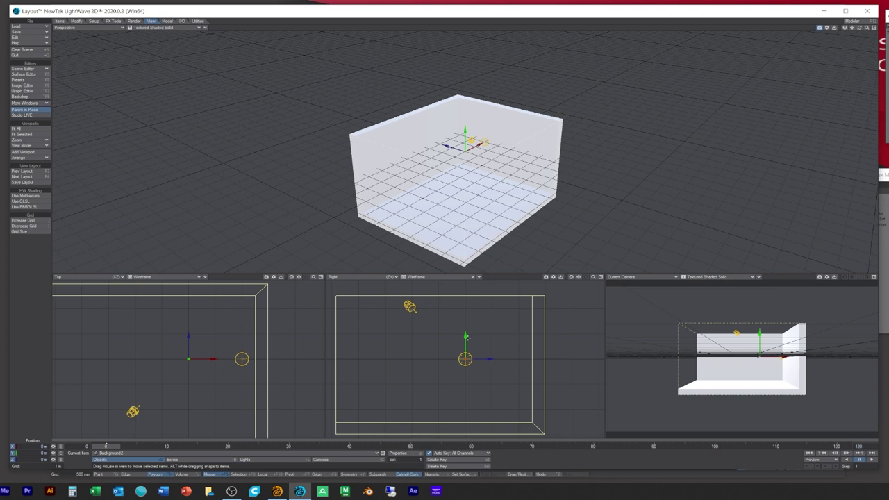
pyautogui.moveTo(469, 338); pyautogui.dragTo(470, 263)
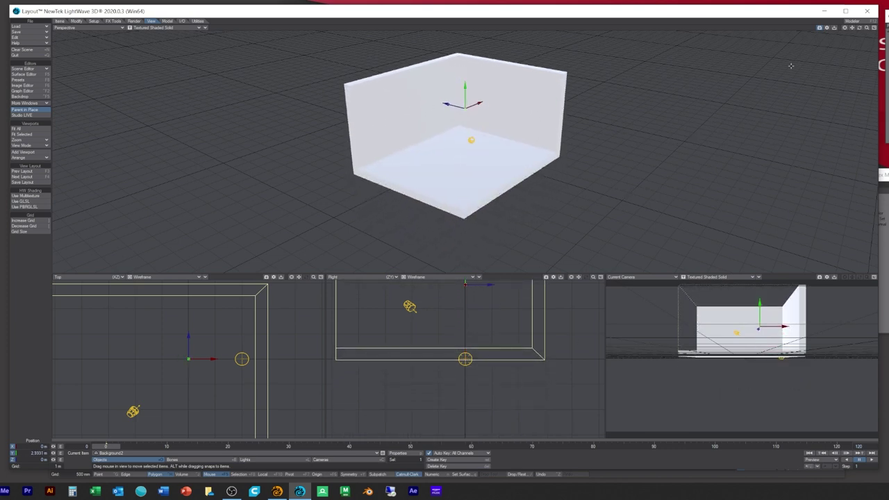
# - Move the camera closer to the open corner of the background, to about X -8.5 m and Z -10.3 m, and raise it above the floor
pyautogui.click(345, 461)
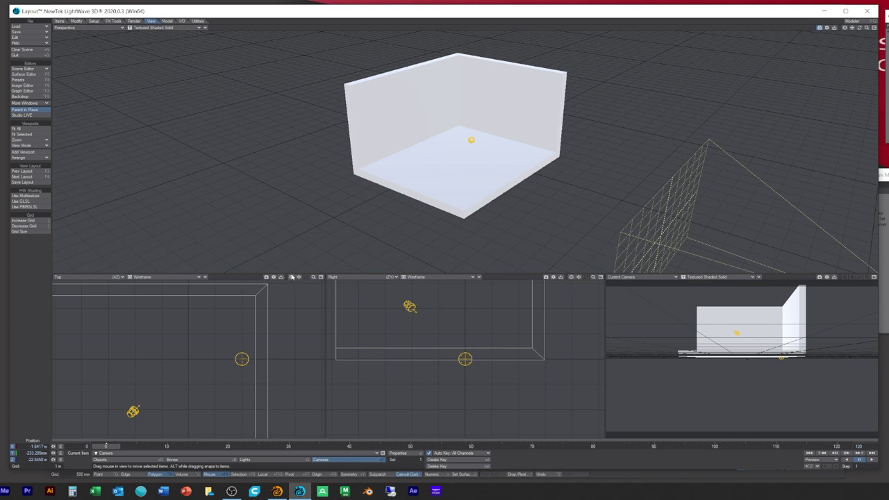
pyautogui.click(571, 277)
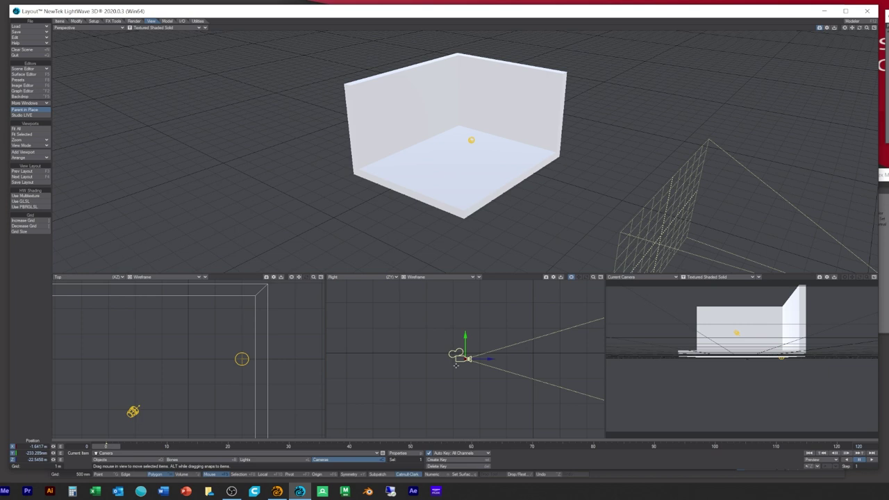
pyautogui.moveTo(465, 338); pyautogui.dragTo(751, 359)
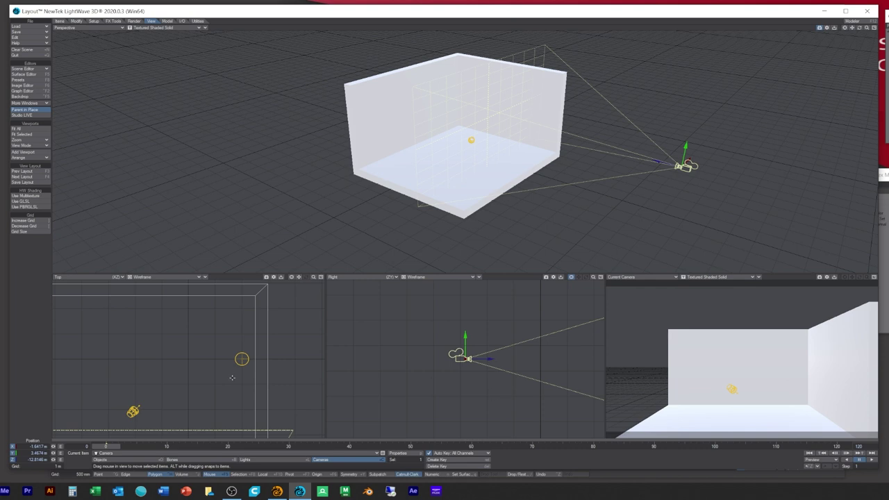
pyautogui.moveTo(313, 277); pyautogui.dragTo(142, 390)
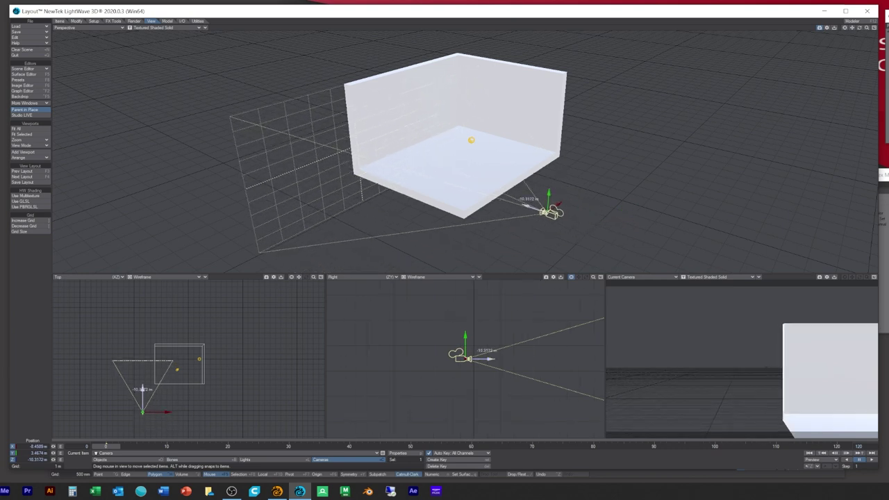
pyautogui.moveTo(465, 341); pyautogui.dragTo(465, 336)
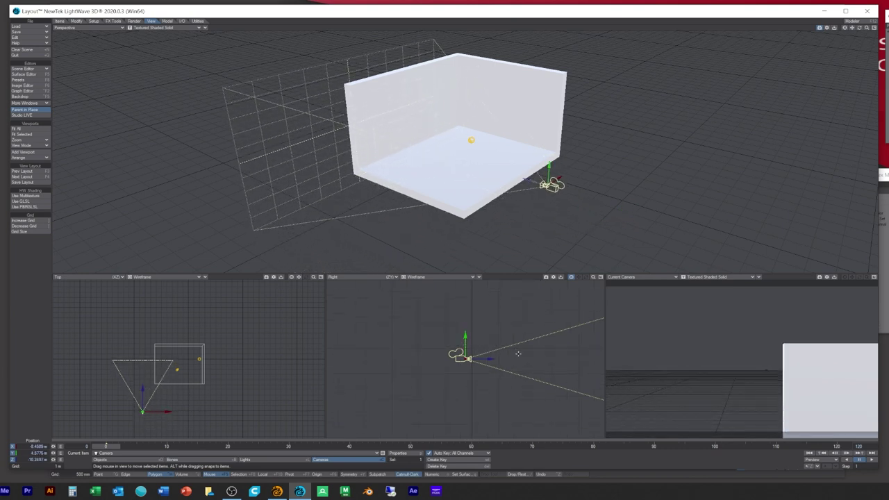
# - Rotate the camera to about 38° heading and 12° pitch so it looks down into the corner of the two walls
pyautogui.press('y')
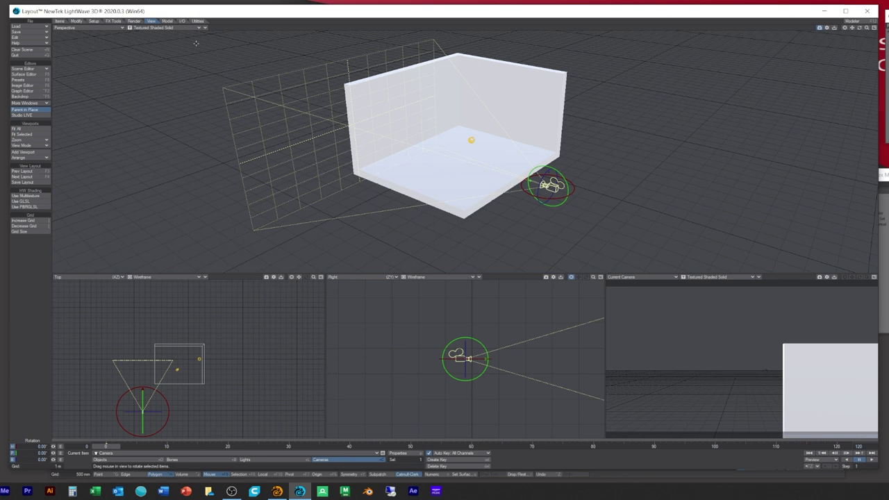
pyautogui.click(76, 20)
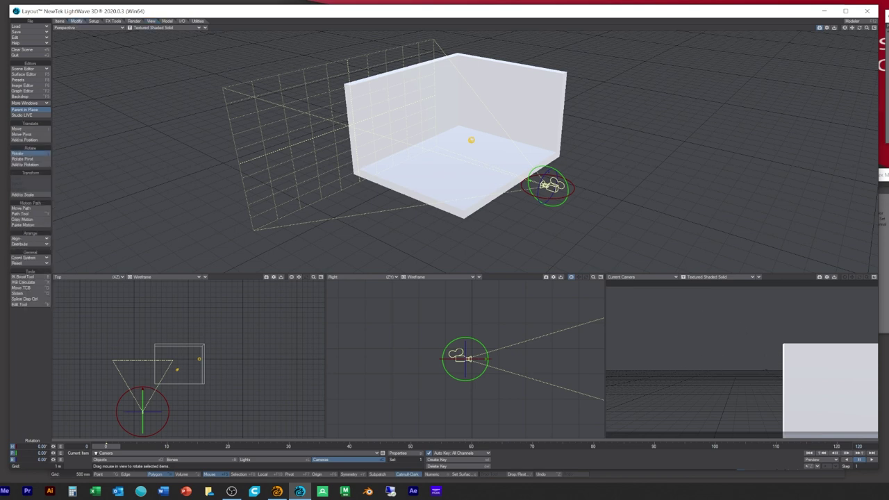
pyautogui.moveTo(766, 369); pyautogui.dragTo(853, 396)
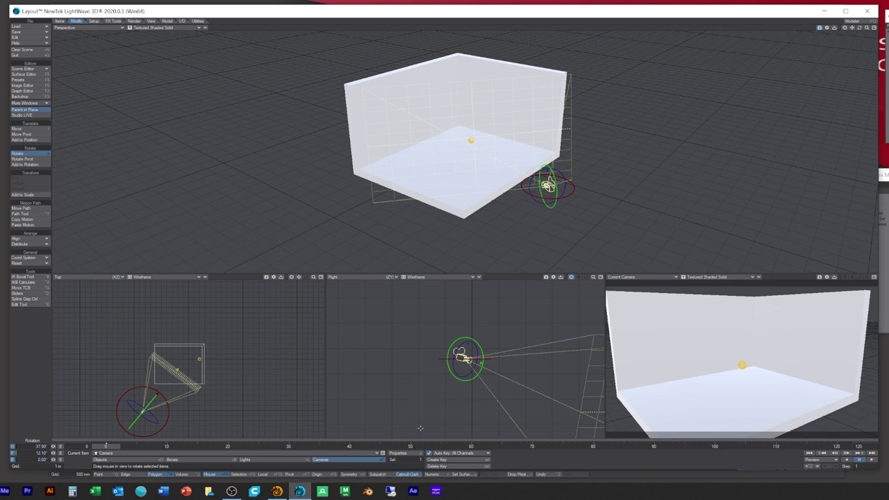
# - Set the camera's adaptive sampling threshold to 0.1
pyautogui.click(406, 453)
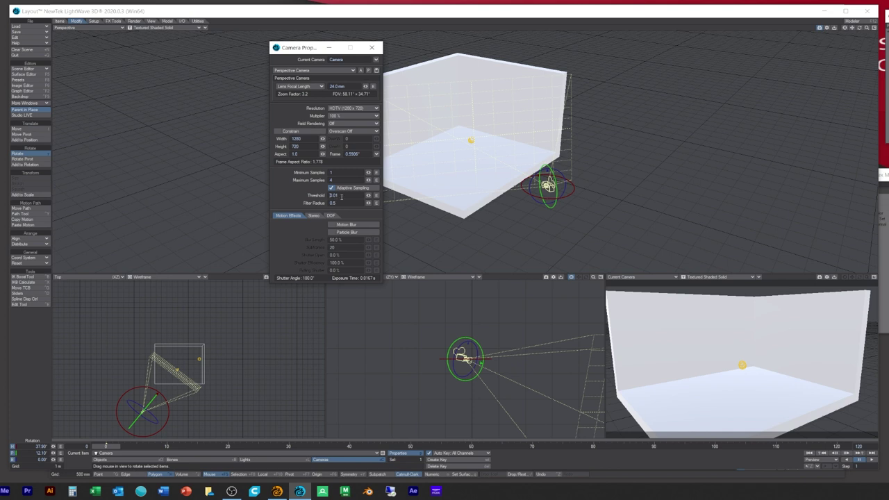
pyautogui.click(341, 197)
pyautogui.write('0')
pyautogui.click(372, 47)
# - Change the renderer's polygon intersection mode and enable global illumination in the render properties
pyautogui.click(134, 22)
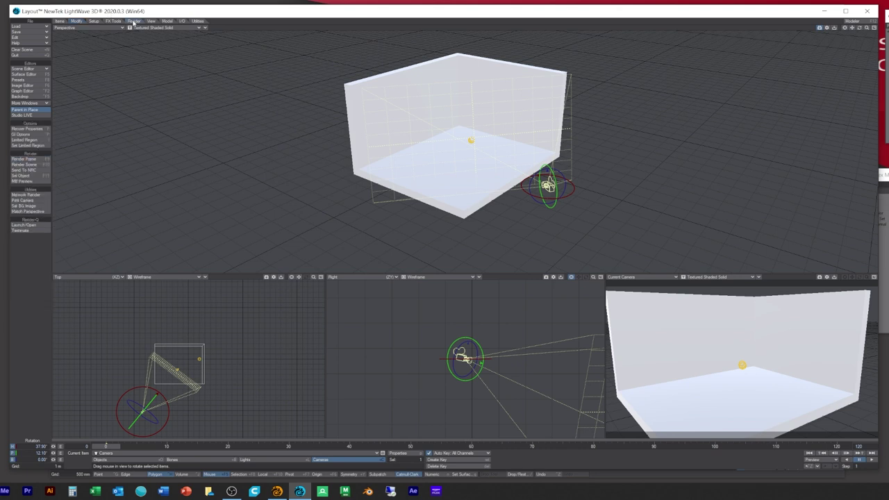
pyautogui.click(26, 129)
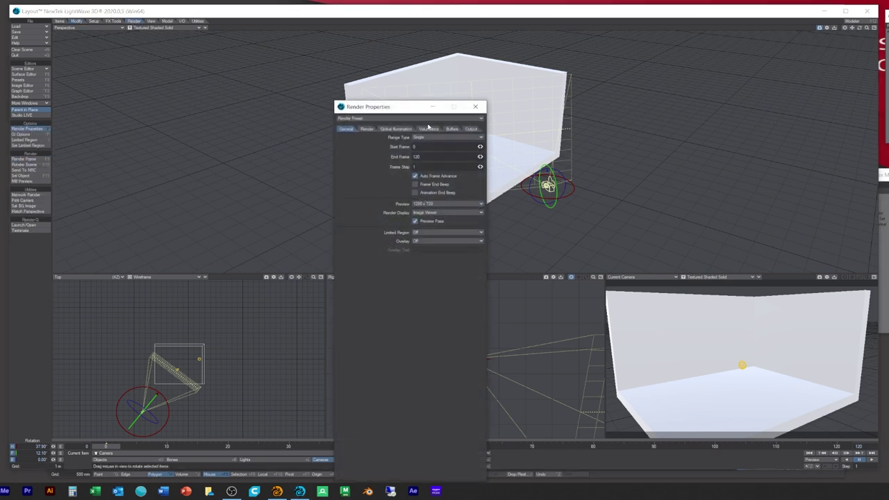
pyautogui.moveTo(386, 107); pyautogui.dragTo(286, 44)
pyautogui.click(266, 65)
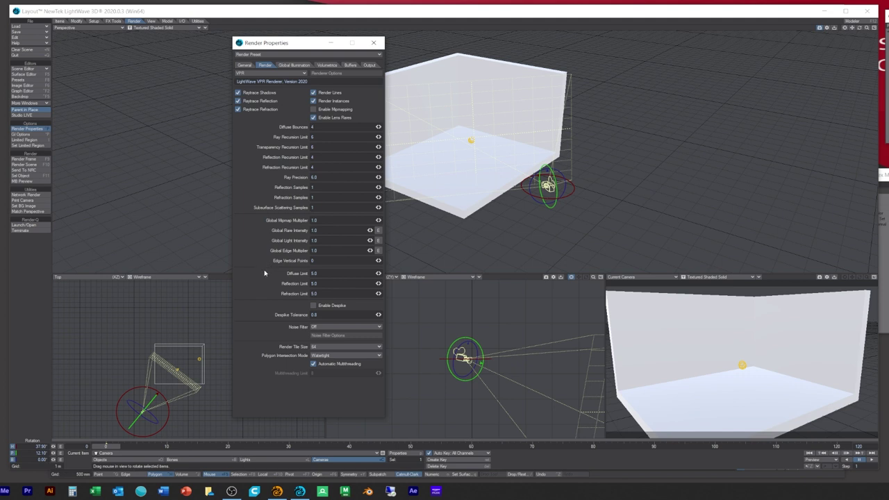
pyautogui.click(326, 355)
pyautogui.click(326, 349)
pyautogui.click(292, 65)
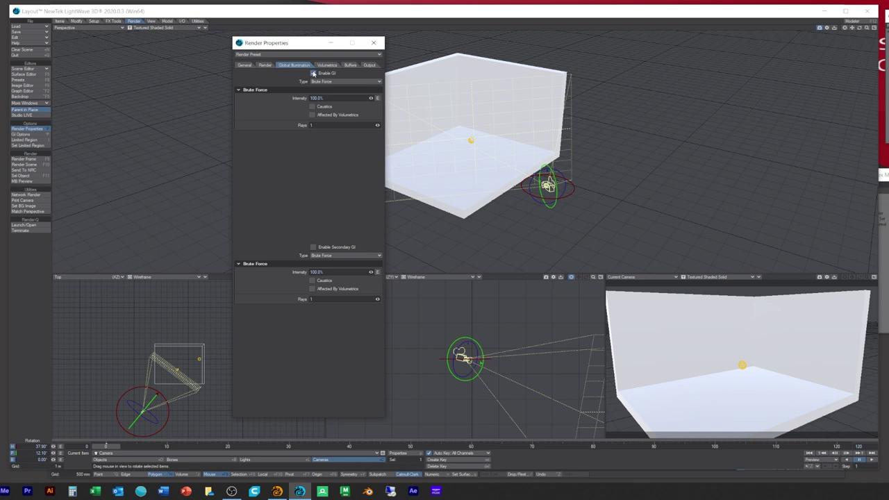
pyautogui.click(314, 73)
pyautogui.click(373, 43)
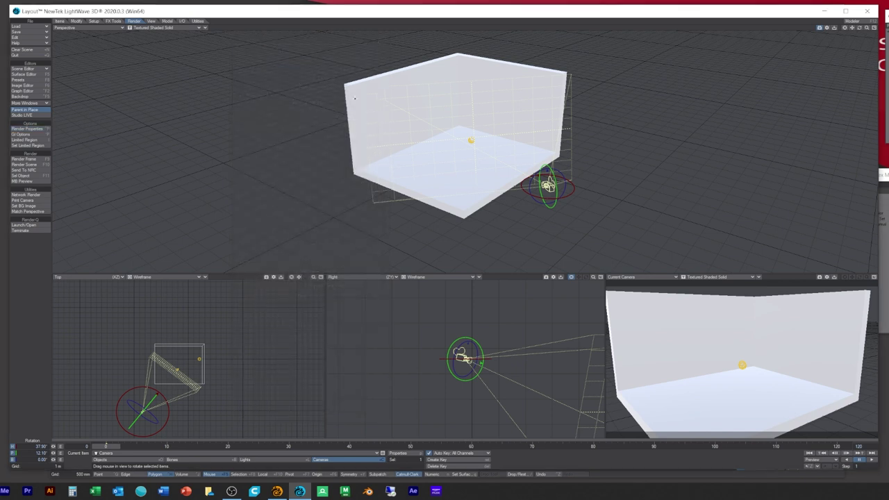
# - Review the camera's sampling settings and switch the Current Camera view to VPR rendering
pyautogui.click(397, 453)
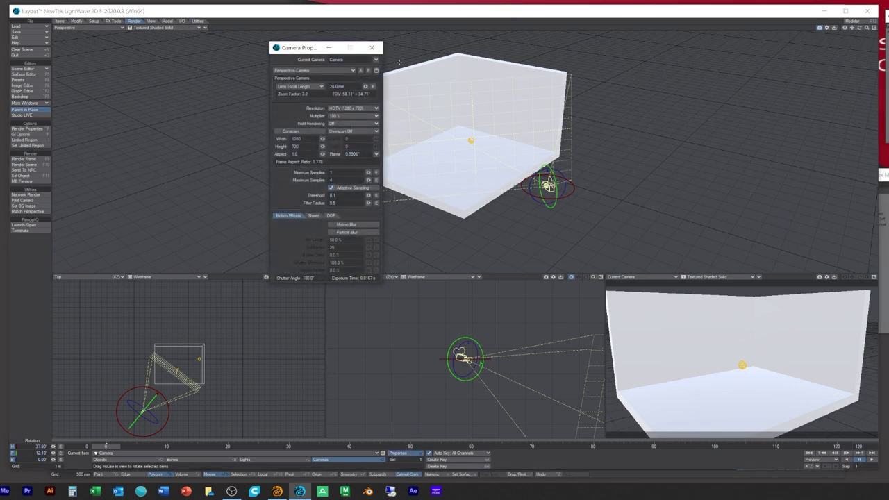
pyautogui.click(371, 47)
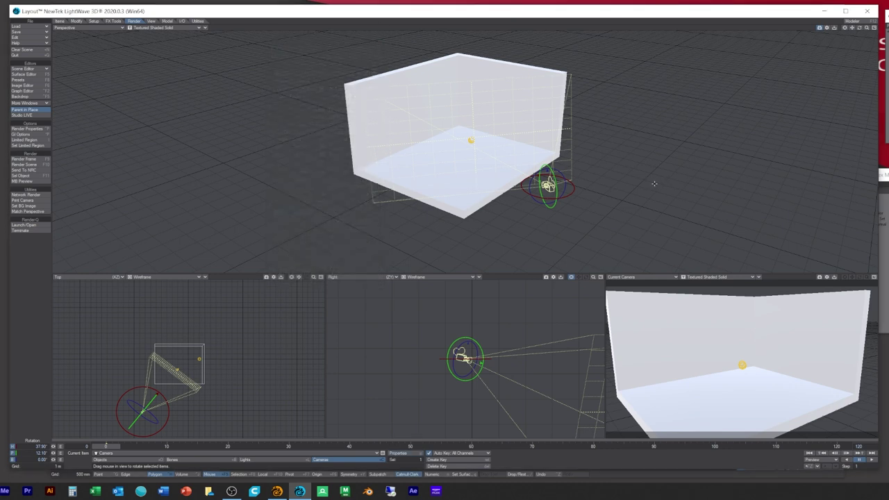
pyautogui.click(711, 277)
pyautogui.click(726, 292)
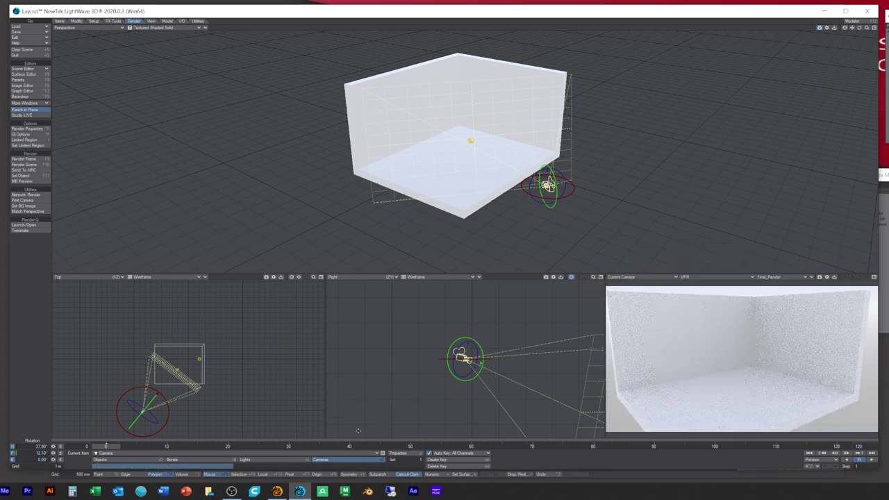
# - Disable the distant light by turning off Affect Diffuse, OpenGL, Specular and Volumetrics and setting its intensity to 0
pyautogui.click(302, 462)
pyautogui.click(399, 453)
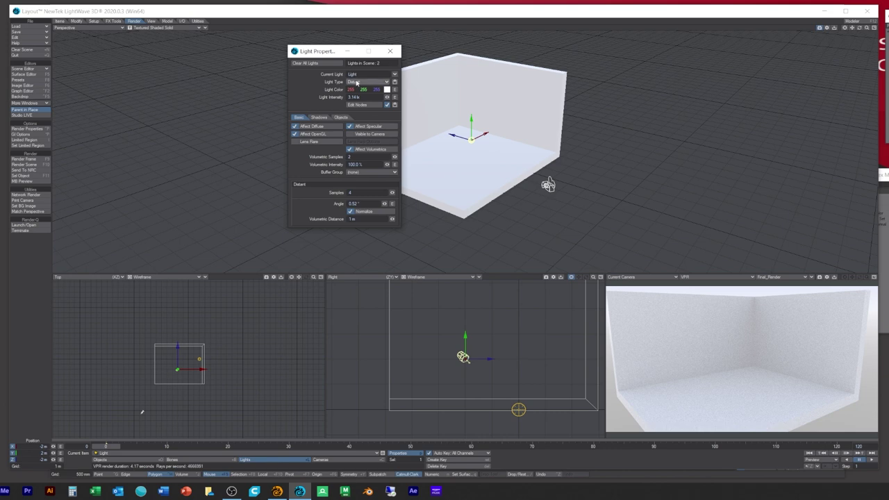
pyautogui.click(316, 126)
pyautogui.click(320, 133)
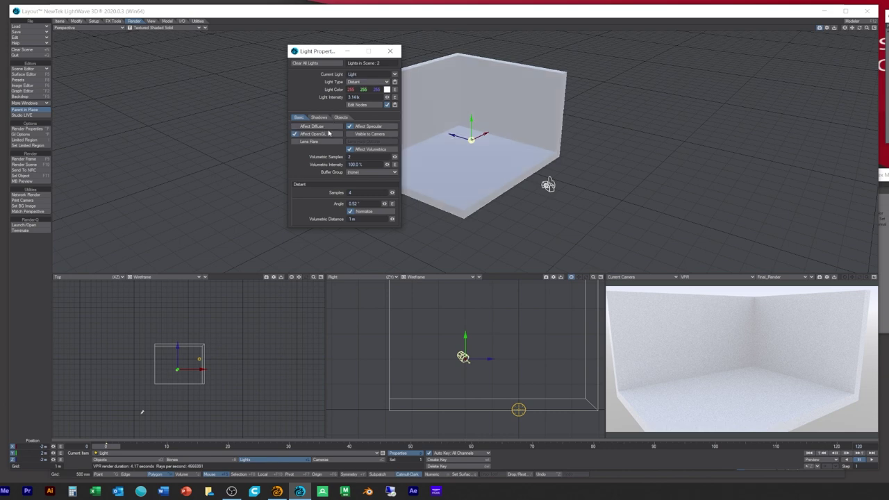
pyautogui.click(369, 126)
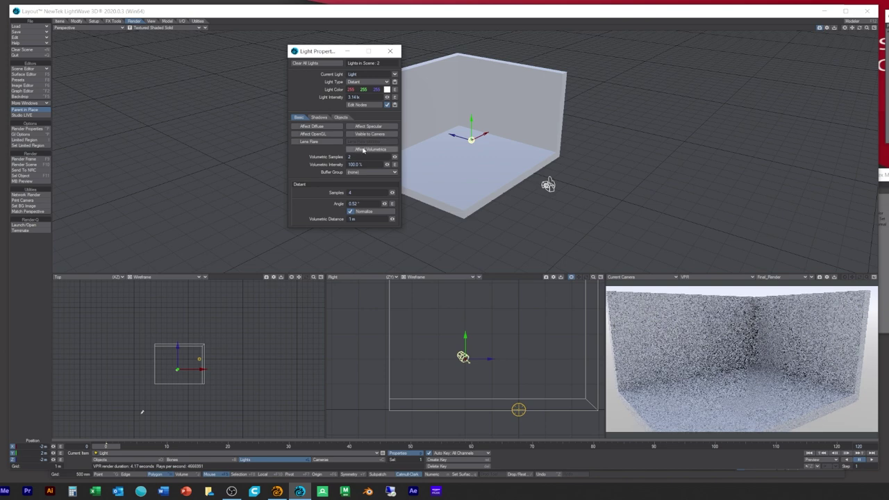
pyautogui.click(364, 148)
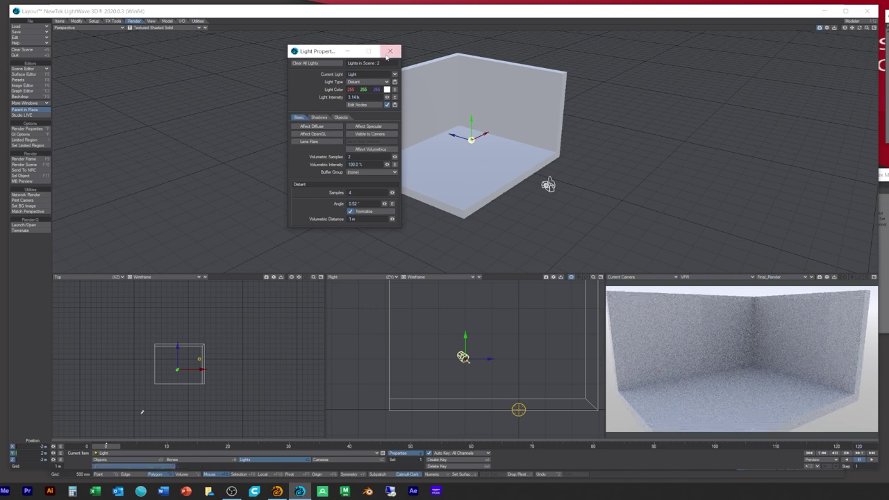
pyautogui.moveTo(387, 97); pyautogui.dragTo(325, 104)
pyautogui.write('0')
pyautogui.press('Tab')
# - Turn off Use Global and Time Dependent for the EnvLight environment light
pyautogui.click(394, 74)
pyautogui.click(392, 79)
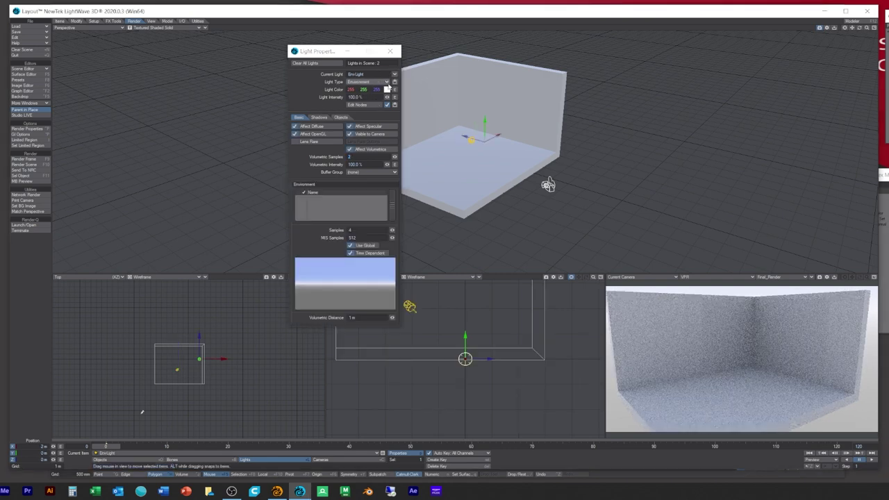
pyautogui.click(351, 246)
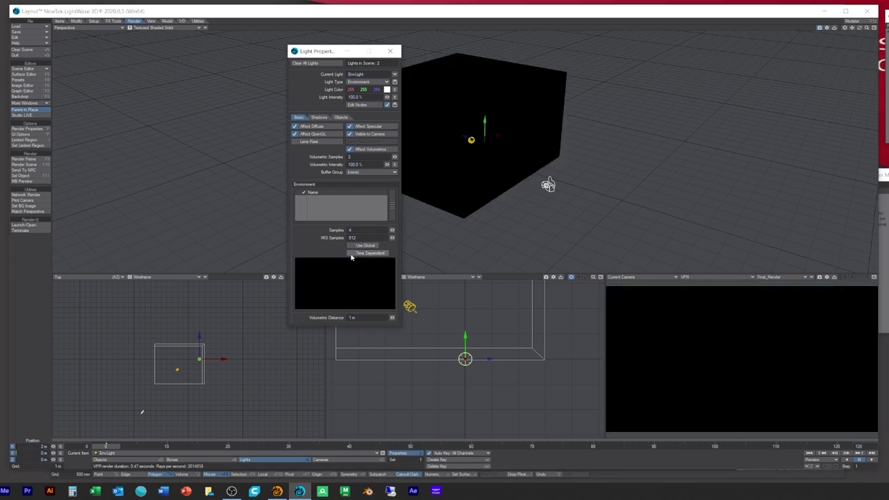
pyautogui.click(351, 254)
# - Add a Textured Environment to the EnvLight and open its settings
pyautogui.rightClick(344, 199)
pyautogui.moveTo(344, 199)
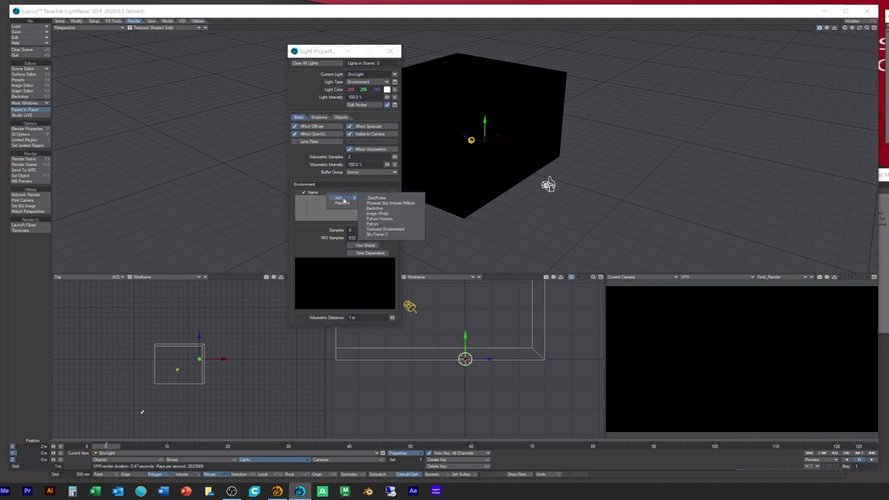
pyautogui.click(384, 229)
pyautogui.doubleClick(347, 198)
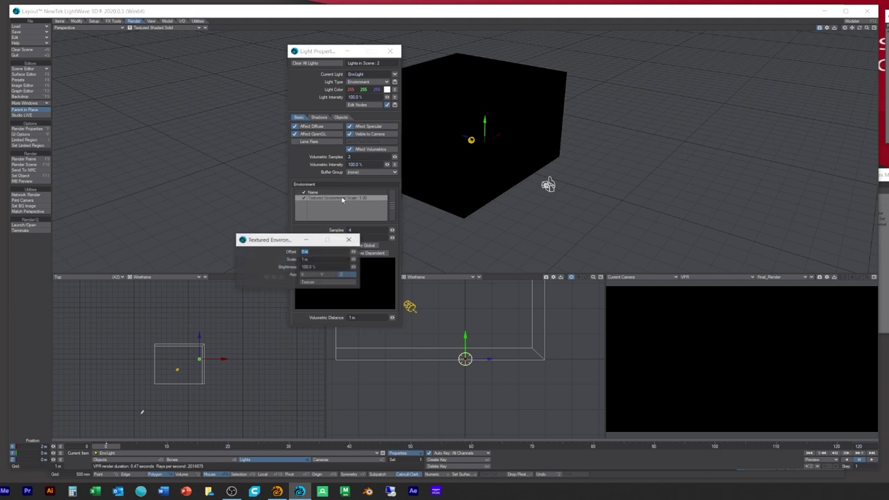
# - Open the environment's texture and set its image map to Spherical projection with Y as the texture axis
pyautogui.click(323, 286)
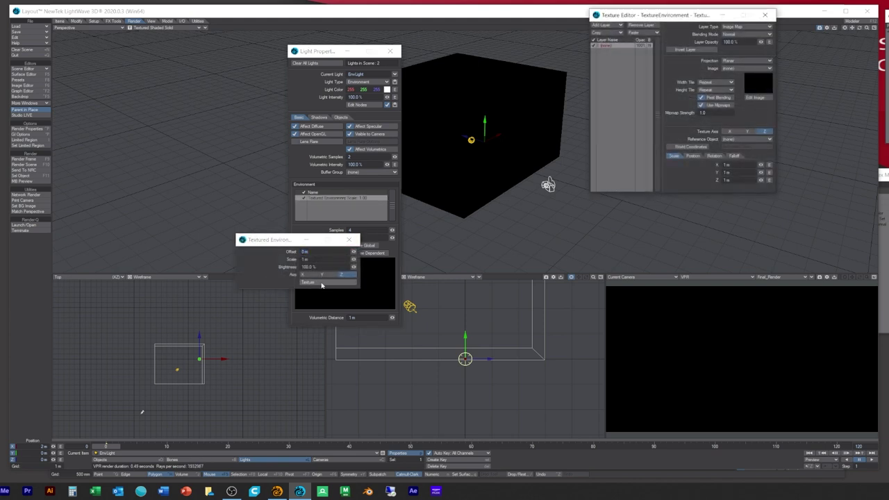
pyautogui.moveTo(636, 15); pyautogui.dragTo(260, 146)
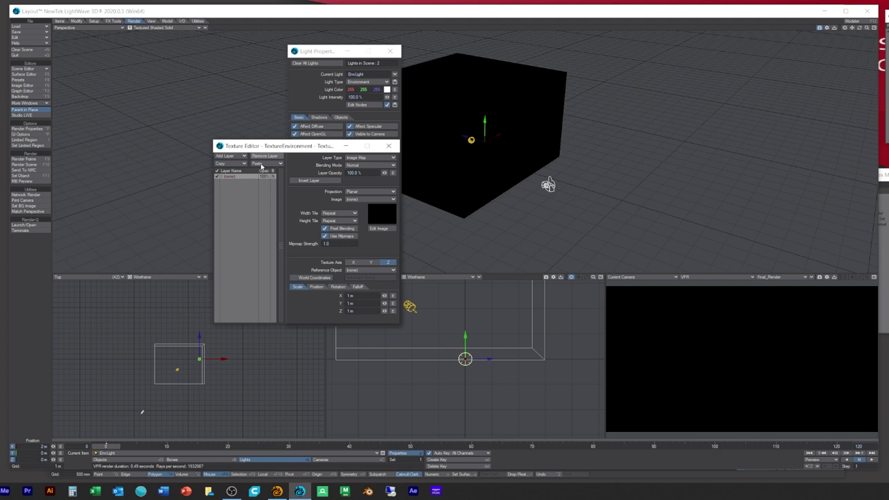
pyautogui.click(357, 193)
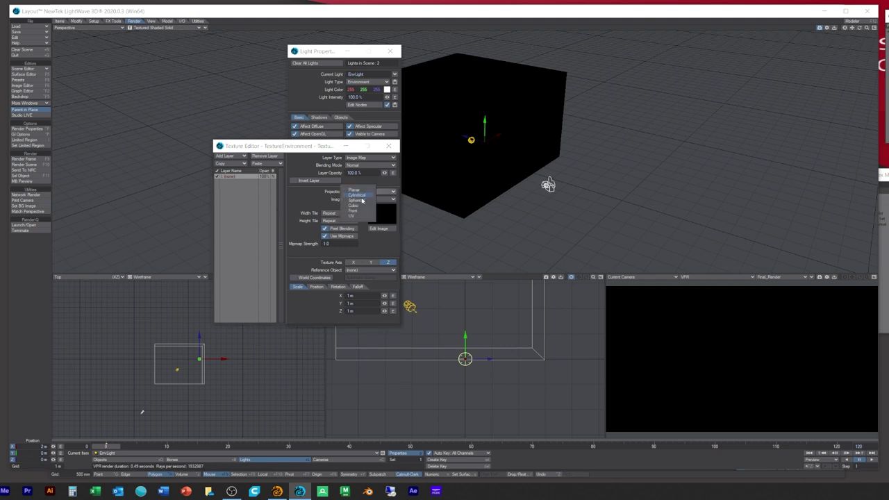
pyautogui.click(362, 203)
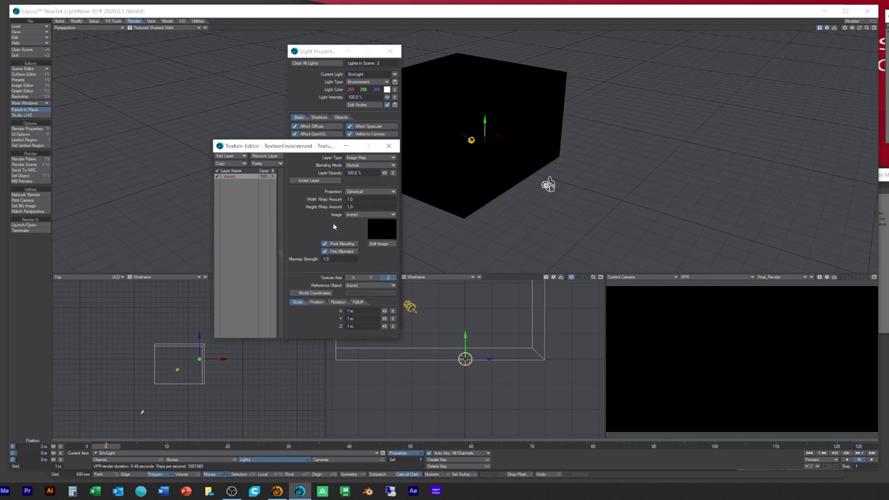
pyautogui.click(371, 277)
# - Load the studio_country_hall_4k HDR from the LW Apple Images folder as the environment texture's image, then close the texture settings
pyautogui.click(359, 215)
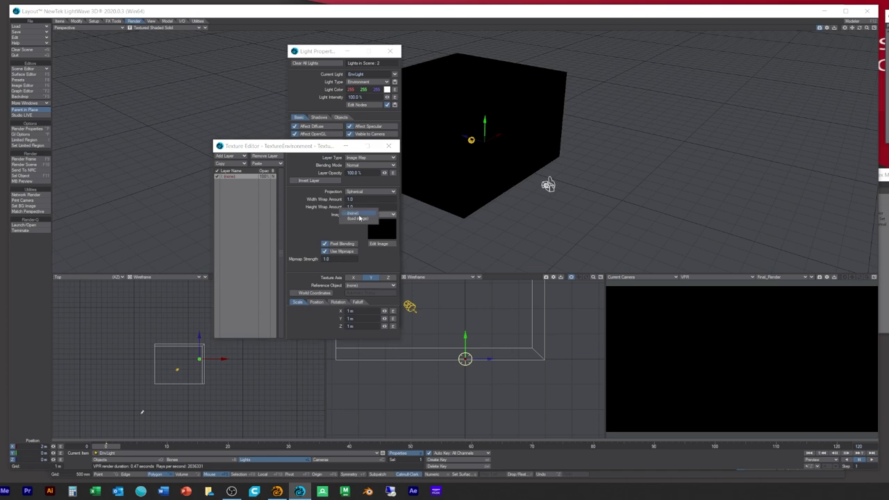
pyautogui.click(358, 218)
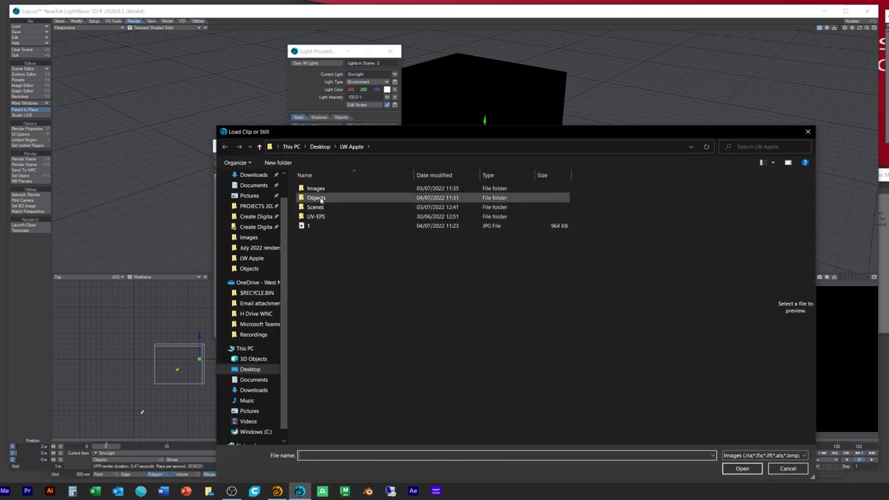
pyautogui.doubleClick(316, 188)
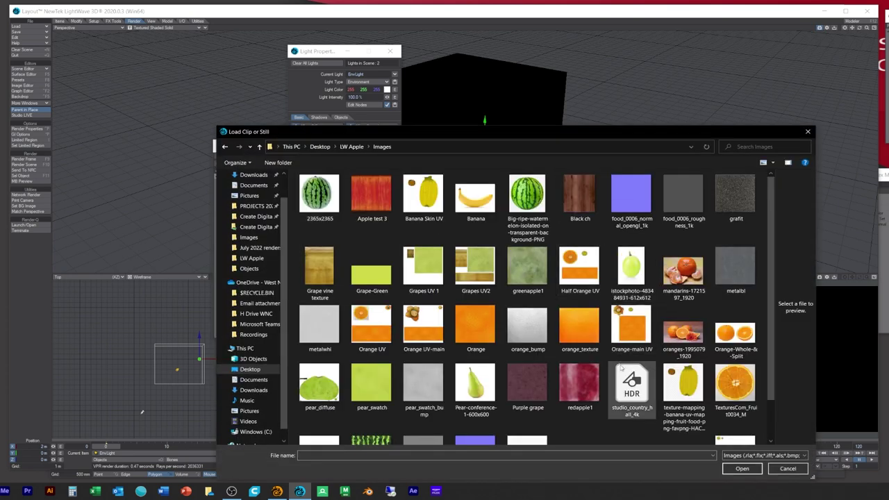
pyautogui.click(637, 388)
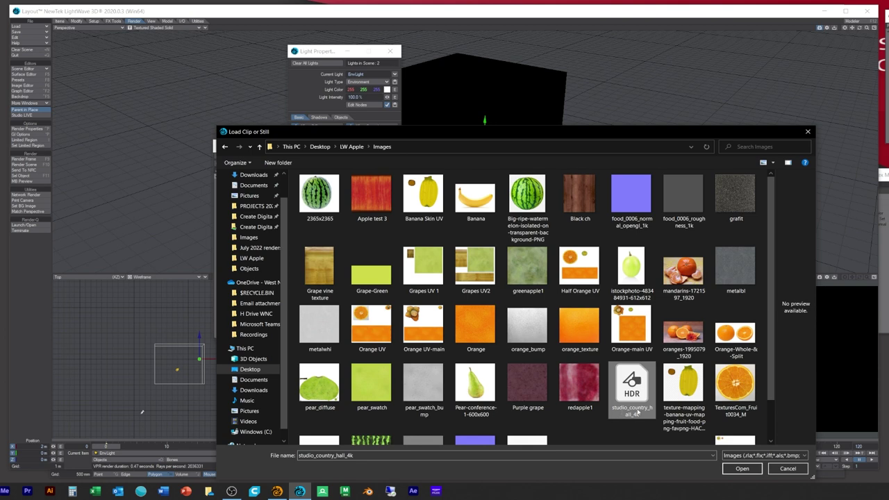
pyautogui.click(742, 469)
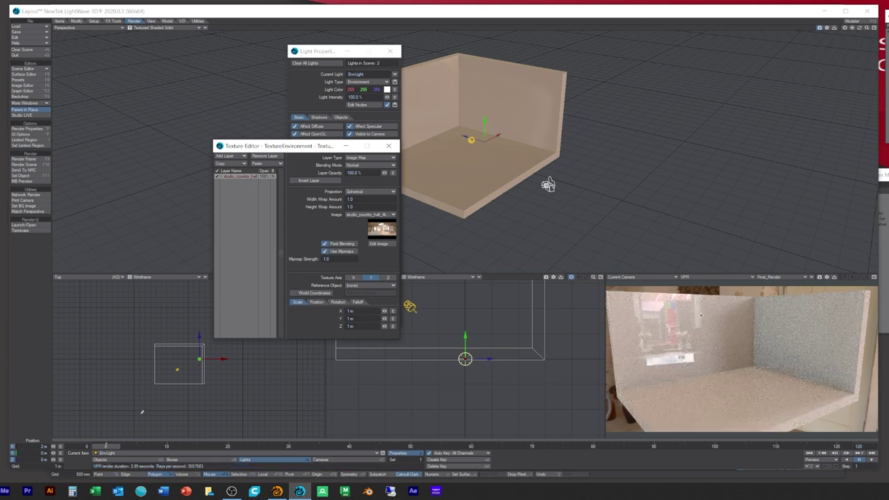
pyautogui.click(388, 146)
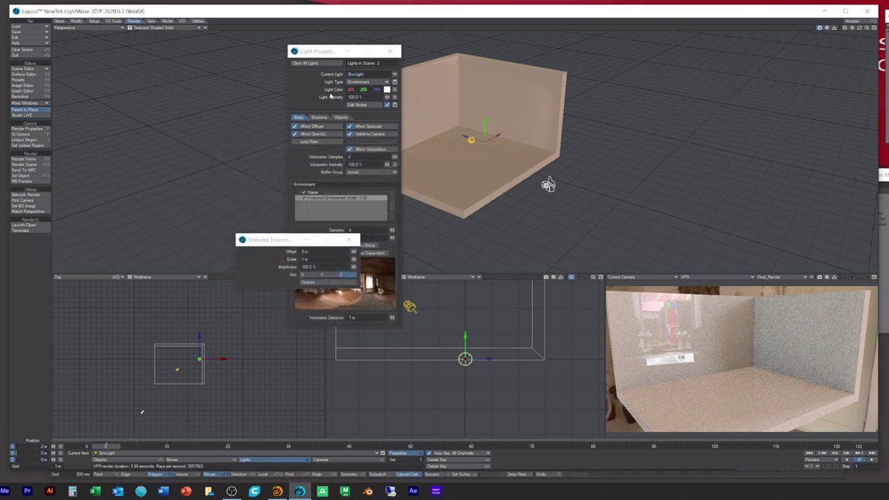
pyautogui.click(350, 240)
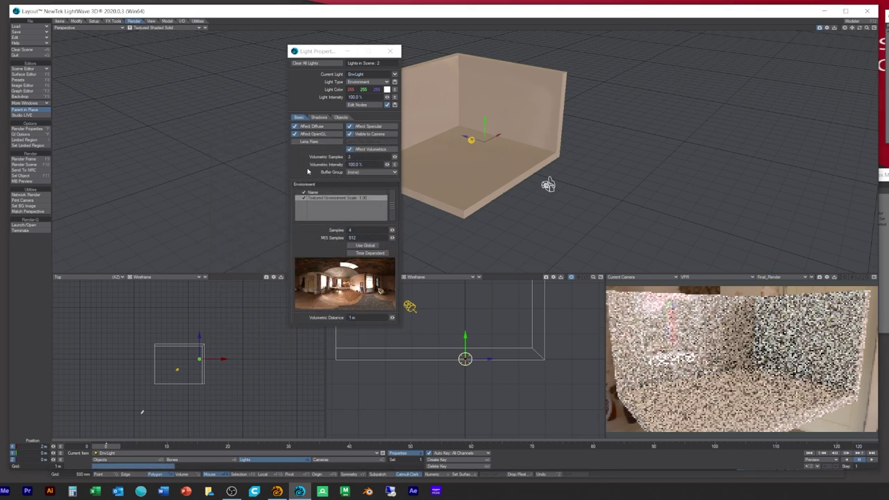
# - Check the colour space preferences and their quick presets
pyautogui.click(23, 37)
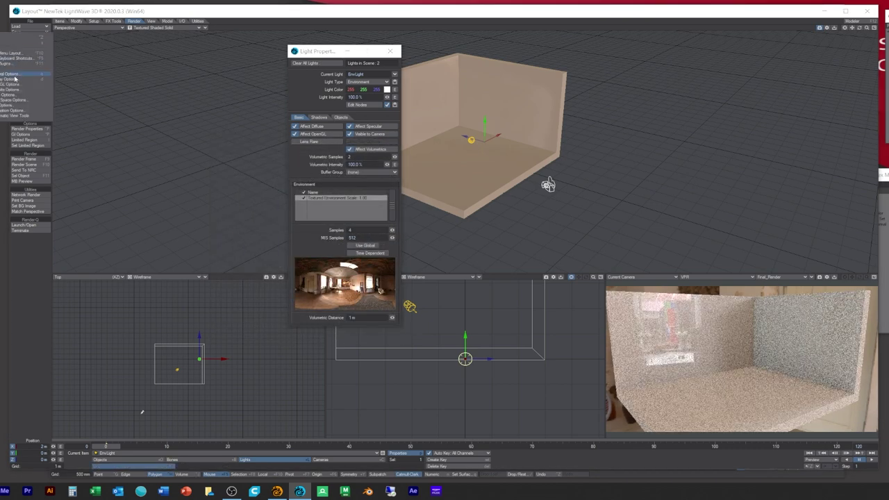
pyautogui.click(15, 99)
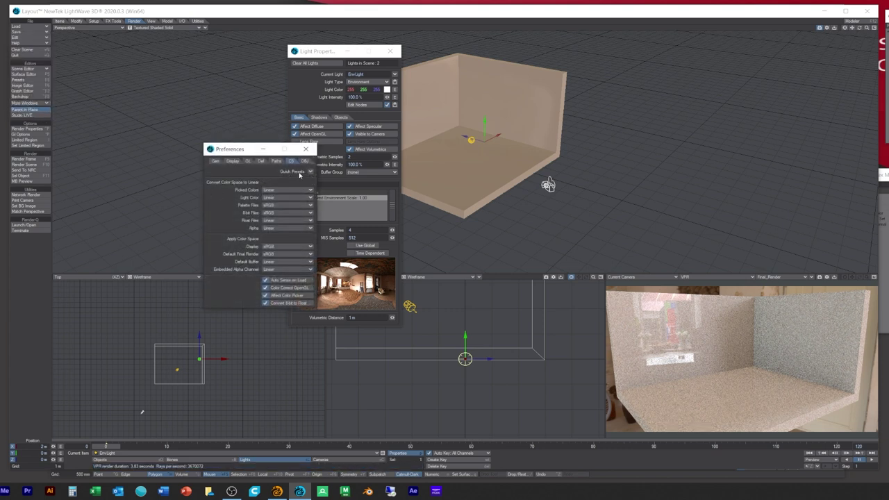
pyautogui.click(310, 172)
pyautogui.click(280, 173)
pyautogui.click(306, 149)
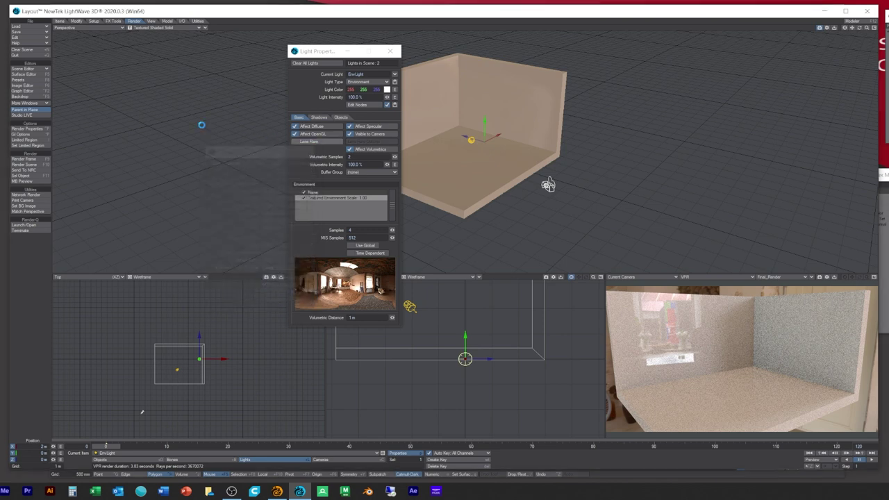
# - Set both the RGB and Alpha colour spaces of the studio_country_hall_4k image to Linear in the Image Editor
pyautogui.click(22, 84)
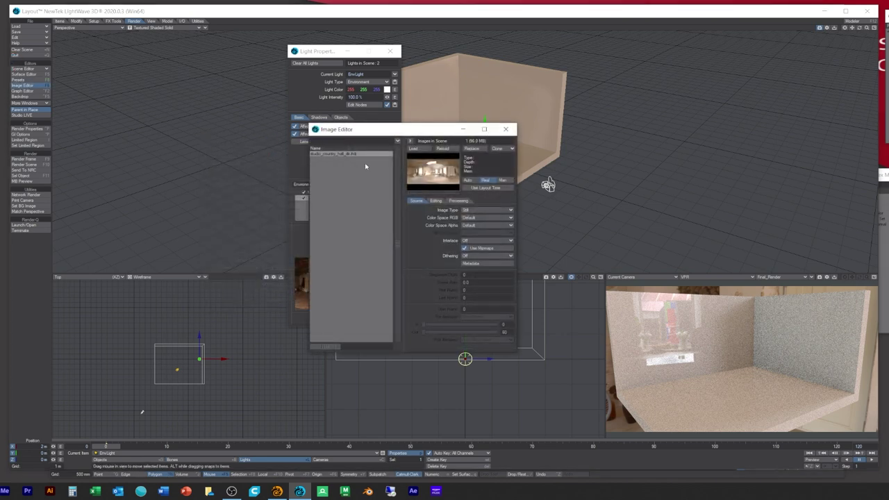
pyautogui.click(345, 154)
pyautogui.moveTo(372, 131); pyautogui.dragTo(340, 104)
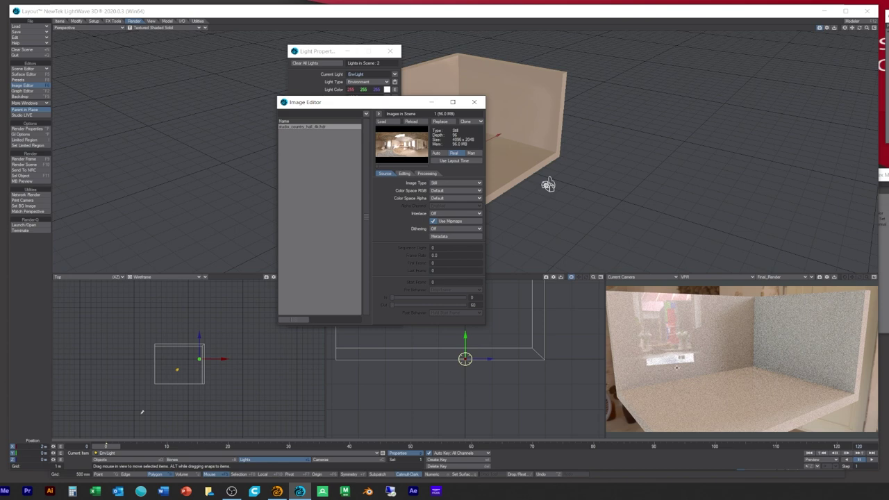
pyautogui.click(448, 190)
pyautogui.click(450, 196)
pyautogui.click(449, 199)
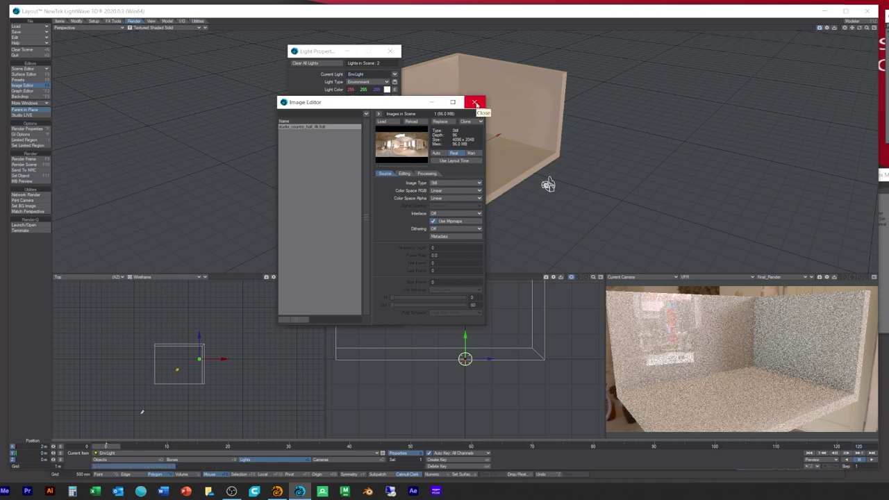
pyautogui.click(476, 105)
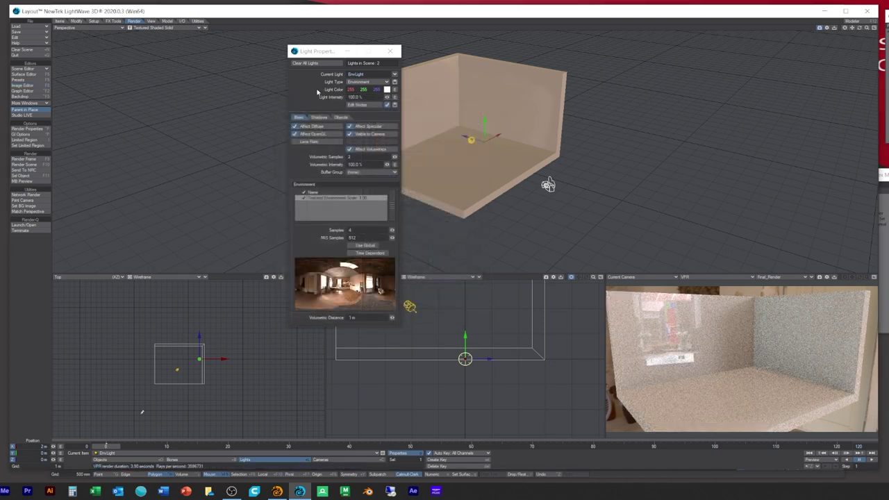
# - Review the RGB colour space options for the HDR image in the Image Editor
pyautogui.click(25, 86)
pyautogui.click(448, 191)
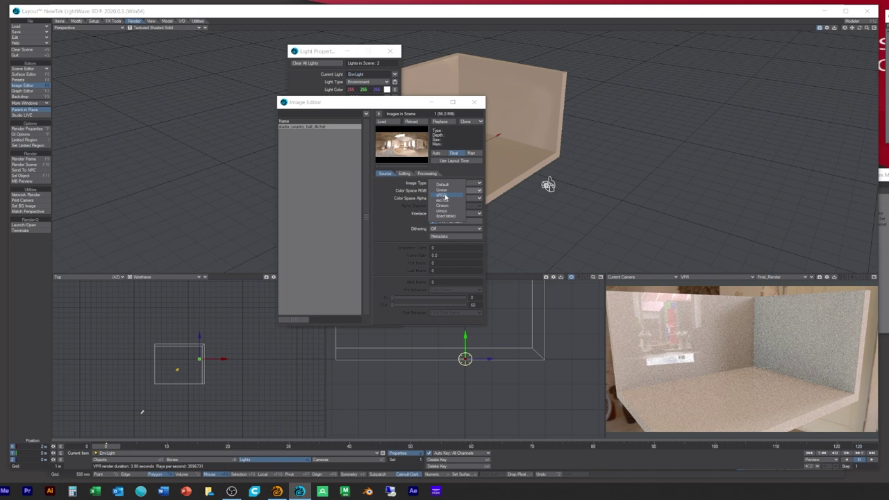
pyautogui.click(388, 193)
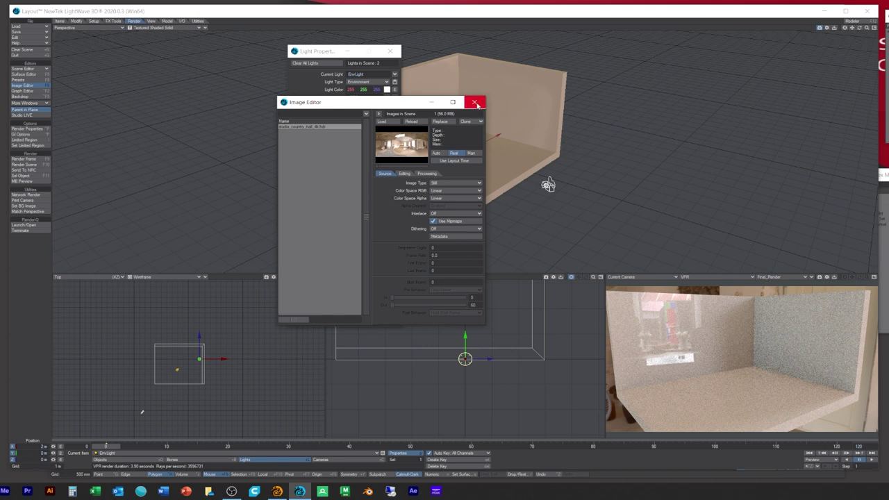
pyautogui.click(475, 103)
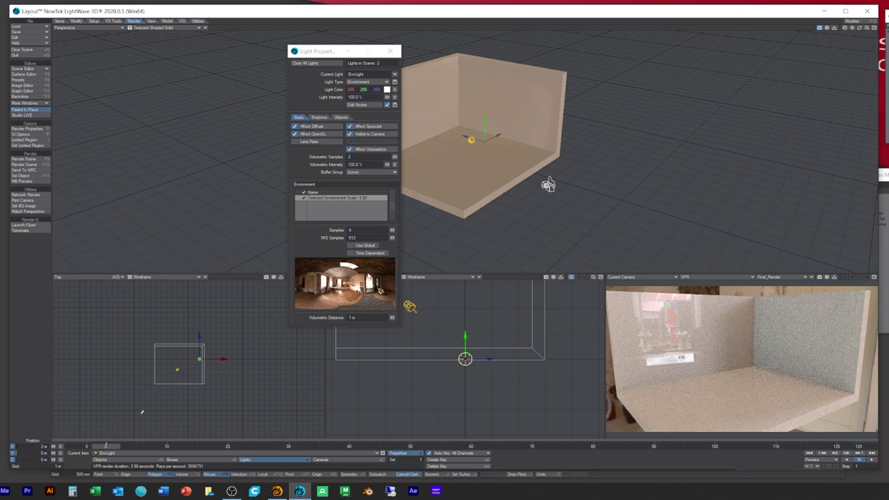
# - Set the environment texture's heading rotation to -4.58° and close the texture and light settings
pyautogui.doubleClick(352, 198)
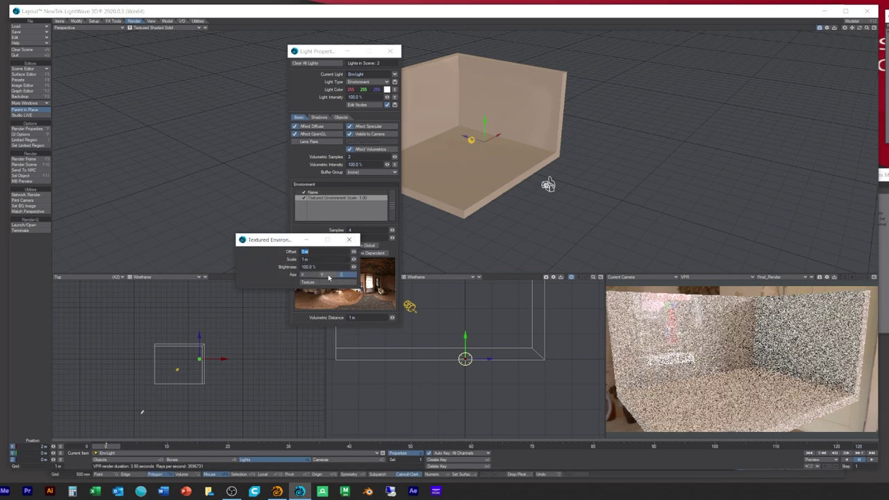
pyautogui.click(330, 283)
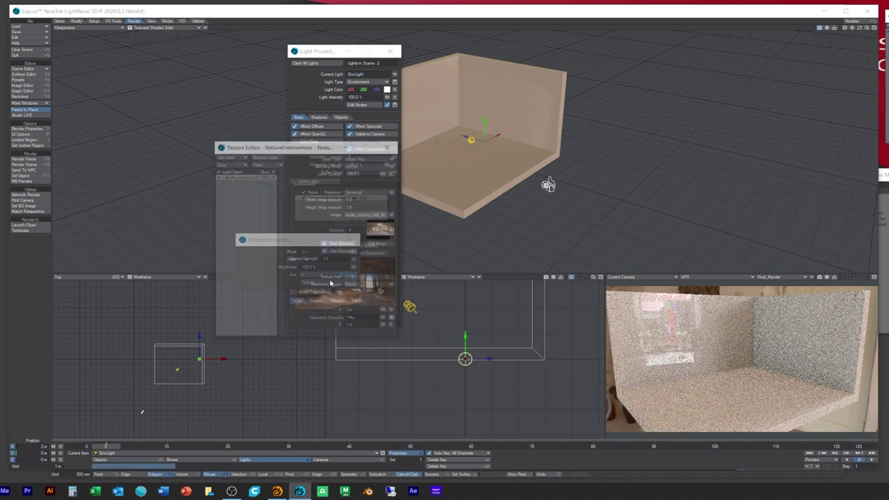
pyautogui.click(343, 304)
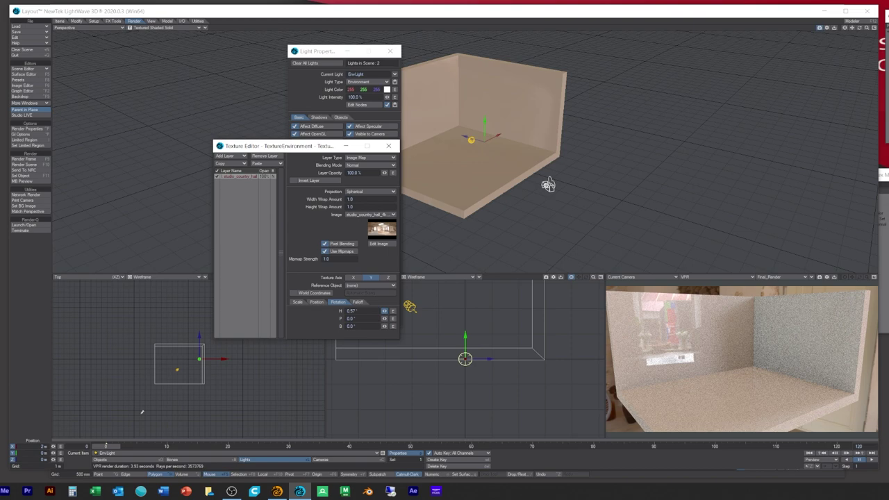
pyautogui.moveTo(385, 311)
pyautogui.mouseDown()
pyautogui.moveTo(430, 311)
pyautogui.moveTo(370, 311)
pyautogui.moveTo(380, 312)
pyautogui.mouseUp()
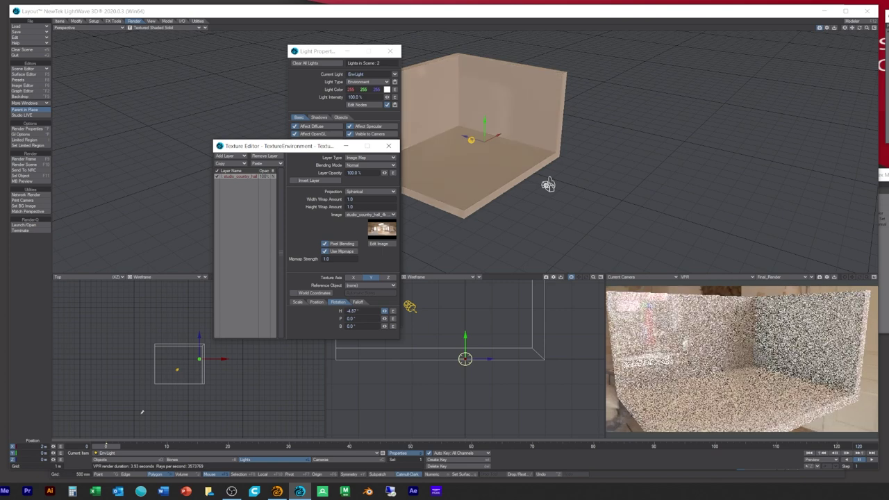
pyautogui.write('-4.58')
pyautogui.press('Return')
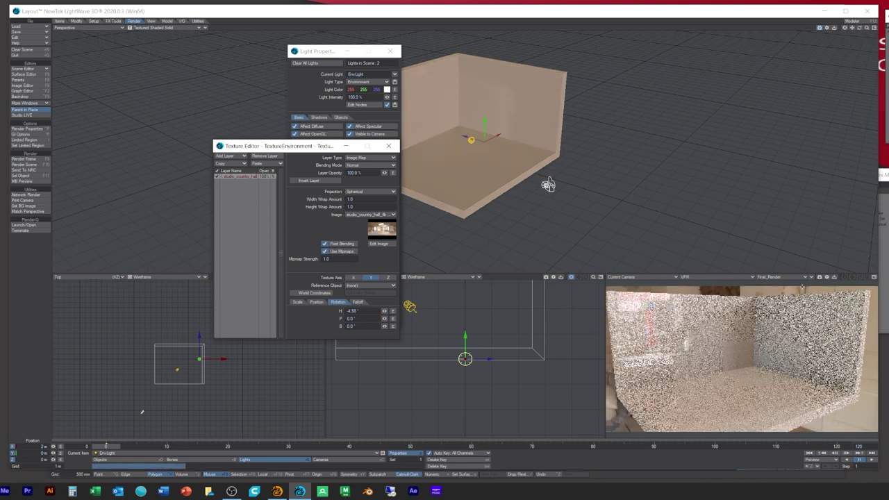
pyautogui.click(388, 145)
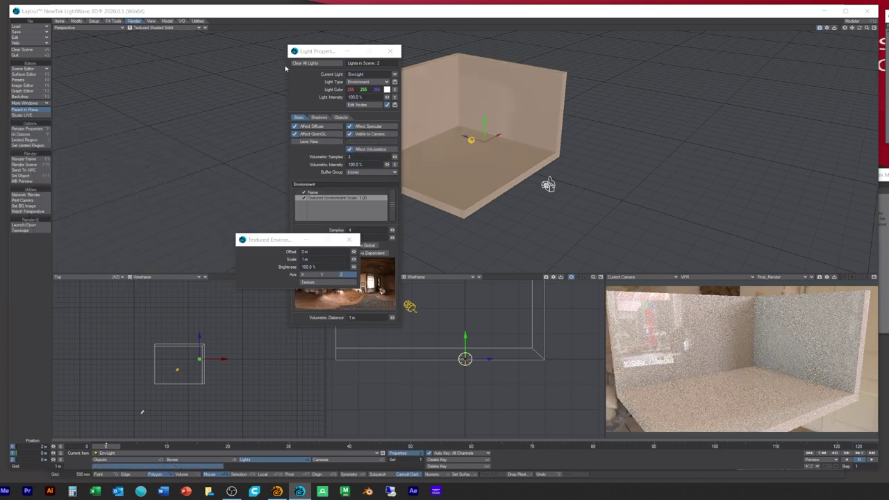
pyautogui.moveTo(320, 51); pyautogui.dragTo(210, 105)
pyautogui.click(281, 106)
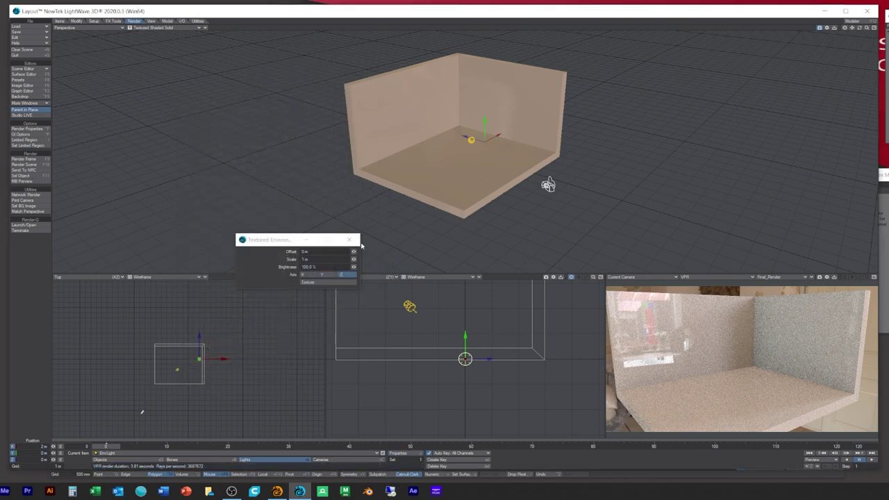
pyautogui.click(349, 240)
# - Render the Perspective view with VPR and switch the Current Camera view to Textured Shaded Solid
pyautogui.click(161, 27)
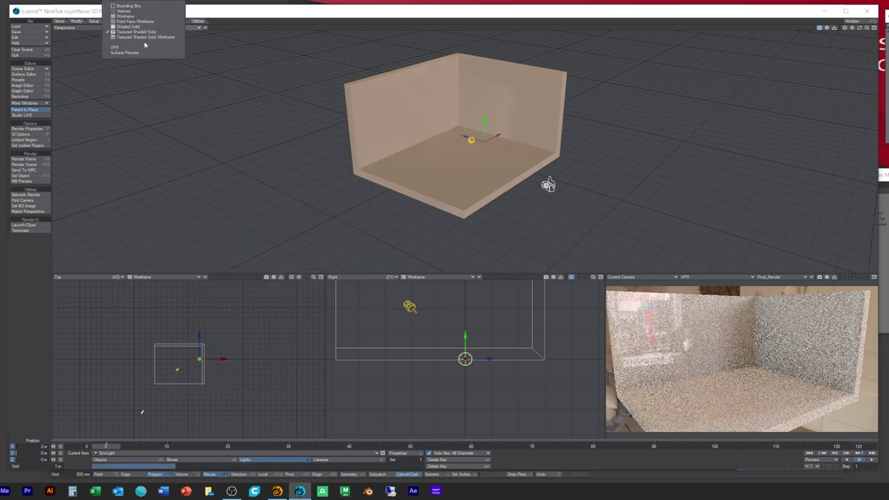
pyautogui.click(145, 46)
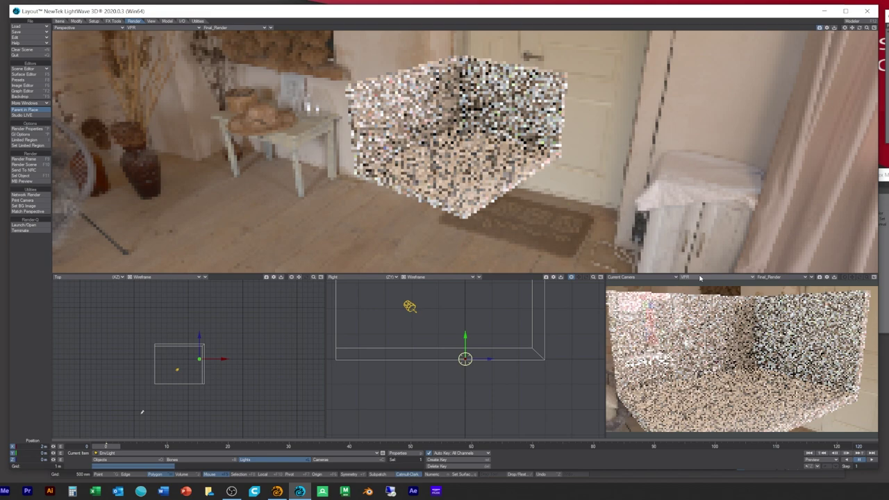
pyautogui.click(700, 277)
pyautogui.click(702, 254)
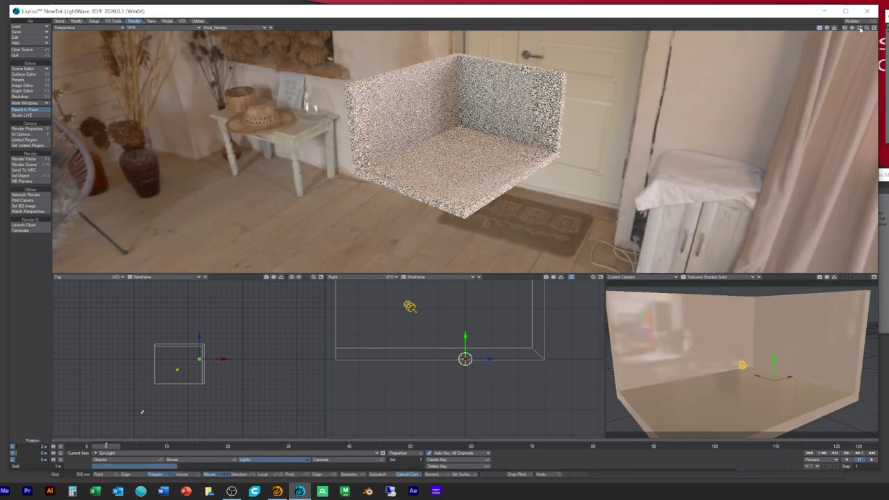
pyautogui.moveTo(859, 29); pyautogui.dragTo(878, 25)
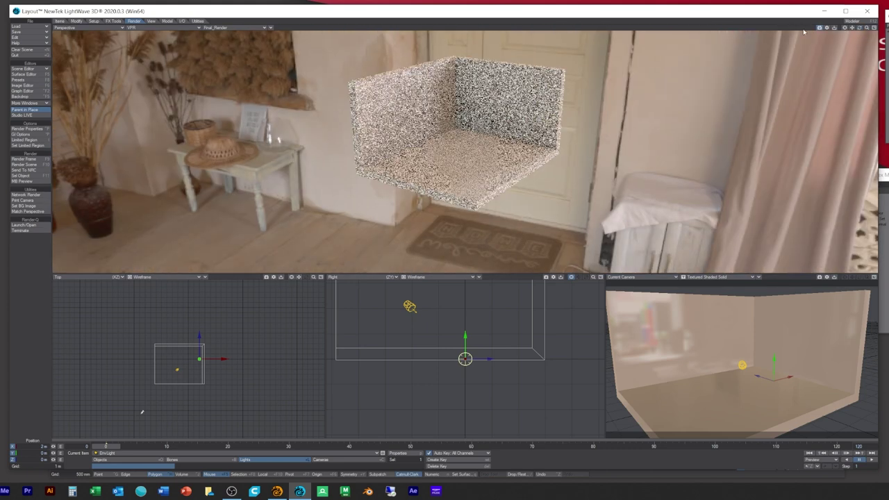
# - Switch the Perspective view back to Textured Shaded Solid and open the EnvLight properties
pyautogui.click(132, 27)
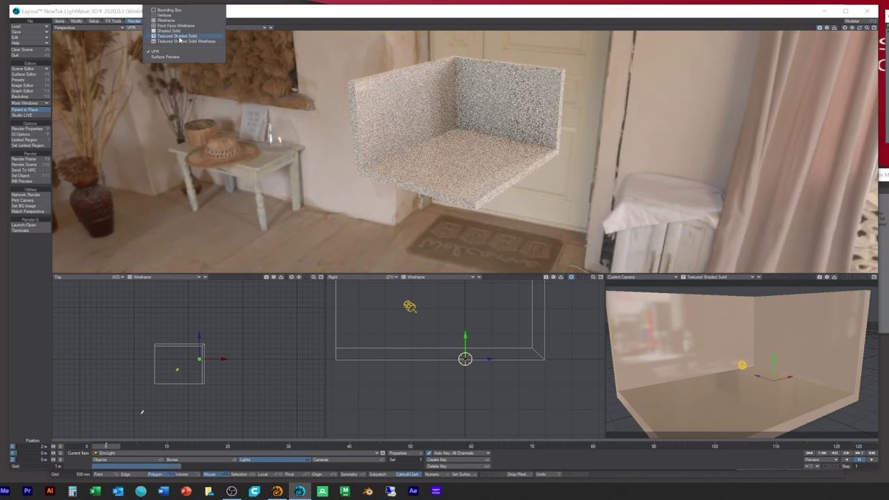
pyautogui.click(180, 38)
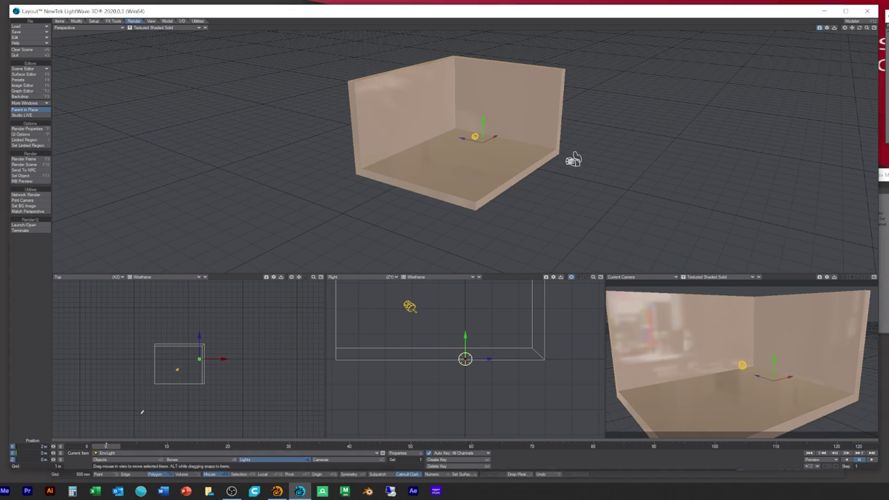
pyautogui.click(400, 453)
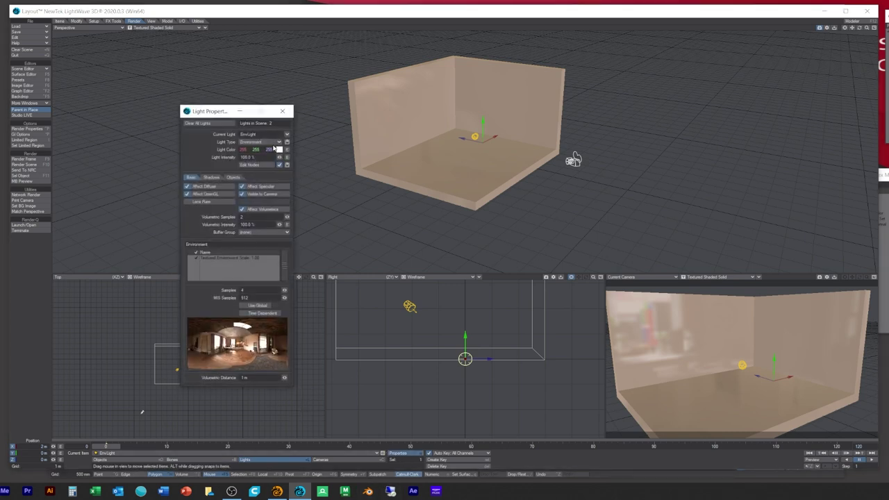
# - Add an area light named Window1 to the scene
pyautogui.click(287, 133)
pyautogui.click(194, 147)
pyautogui.moveTo(205, 114); pyautogui.dragTo(234, 42)
pyautogui.click(60, 21)
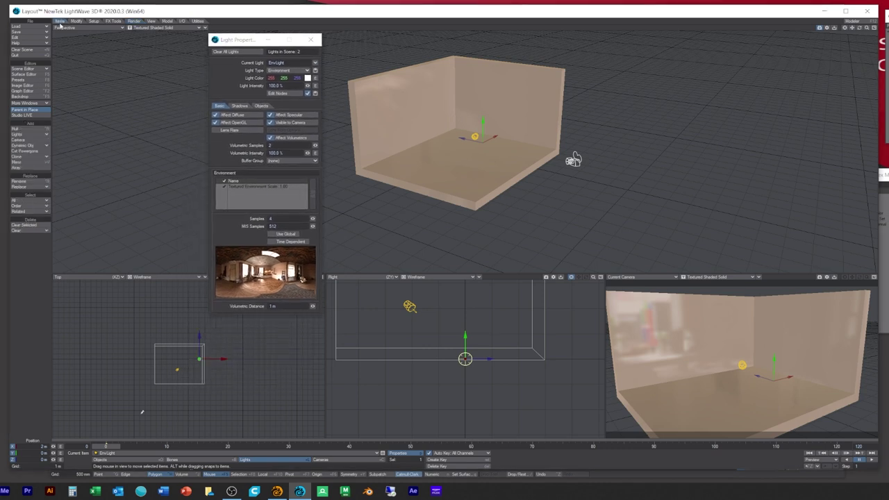
pyautogui.click(35, 136)
pyautogui.click(33, 145)
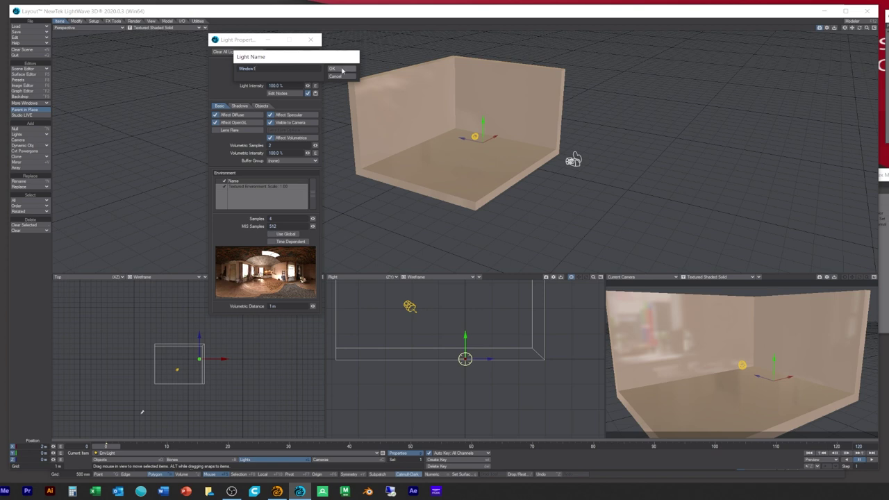
pyautogui.click(342, 68)
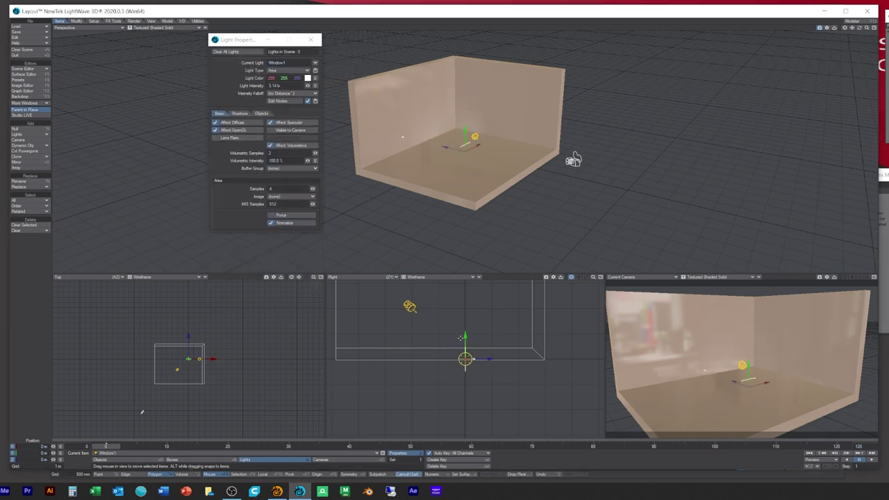
# - Move the Window1 light out in front of the corner set to about X -612 mm, Y 3.47 m, Z -14.58 m
pyautogui.moveTo(748, 367); pyautogui.dragTo(748, 327)
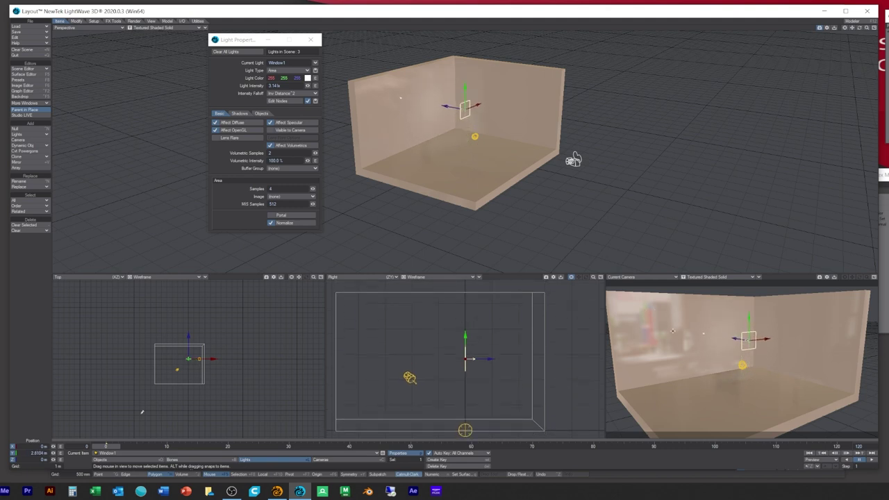
pyautogui.moveTo(735, 338); pyautogui.dragTo(764, 357)
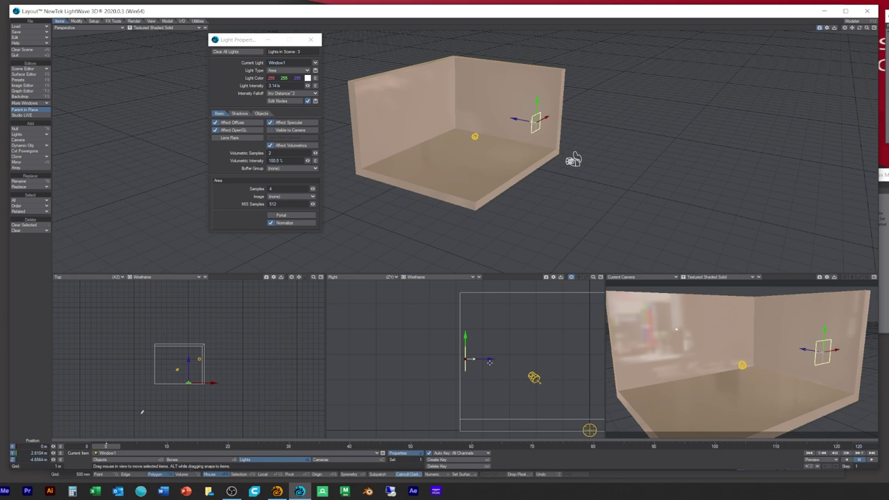
pyautogui.moveTo(490, 361); pyautogui.dragTo(602, 283)
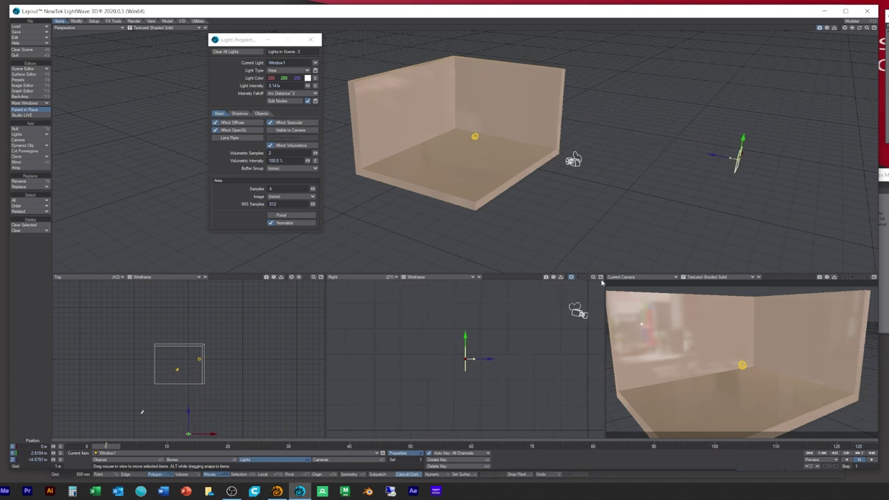
pyautogui.click(593, 280)
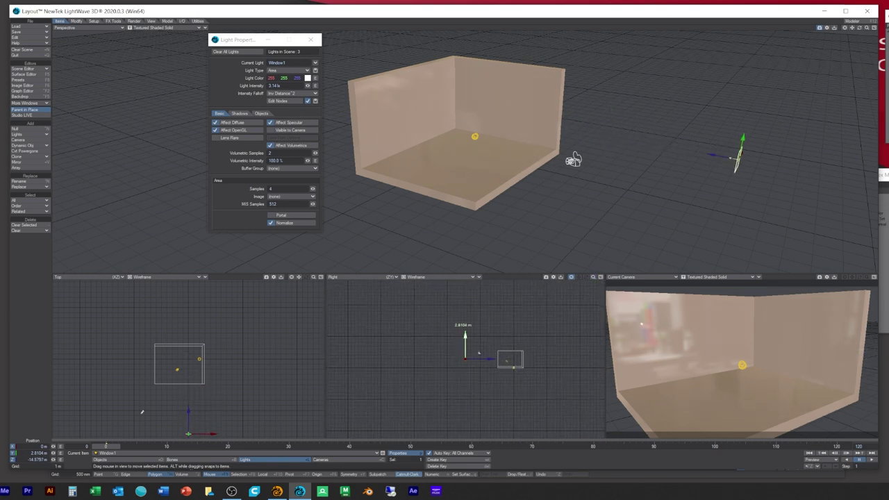
pyautogui.moveTo(465, 340); pyautogui.dragTo(465, 338)
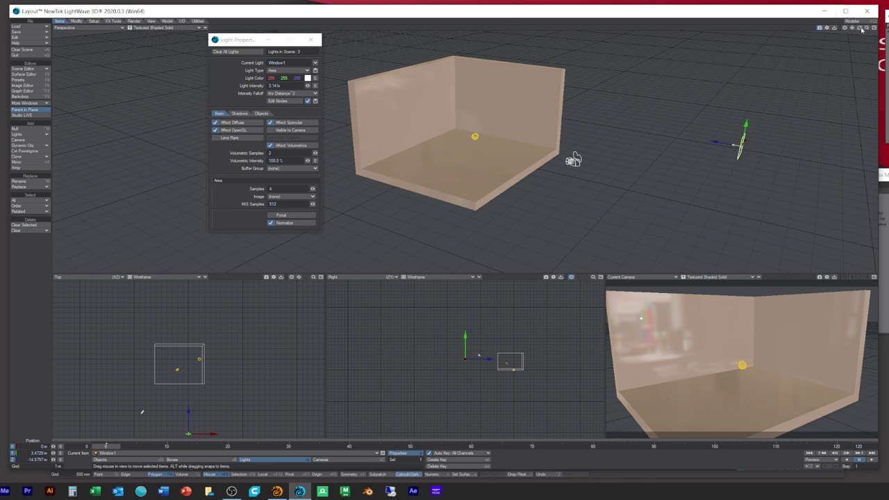
pyautogui.moveTo(859, 28); pyautogui.dragTo(804, 29)
pyautogui.keyDown('alt'); pyautogui.moveTo(395, 164); pyautogui.dragTo(299, 158); pyautogui.keyUp('alt')
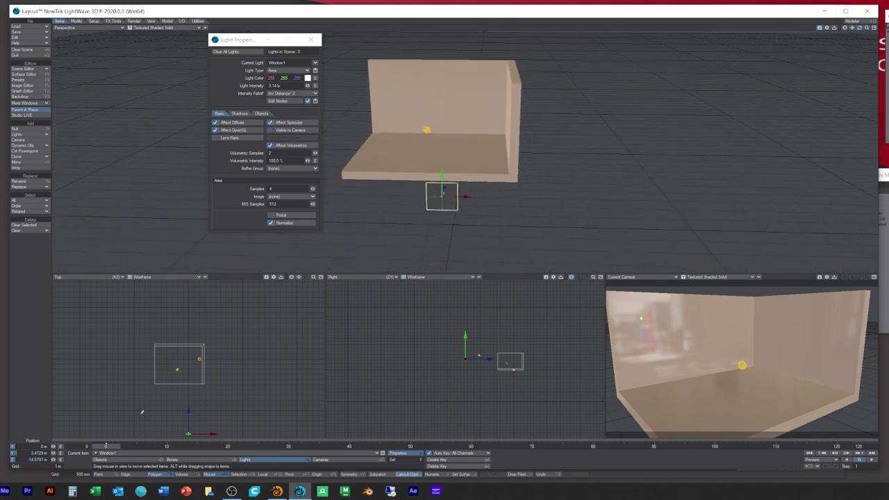
pyautogui.moveTo(458, 203); pyautogui.dragTo(432, 205)
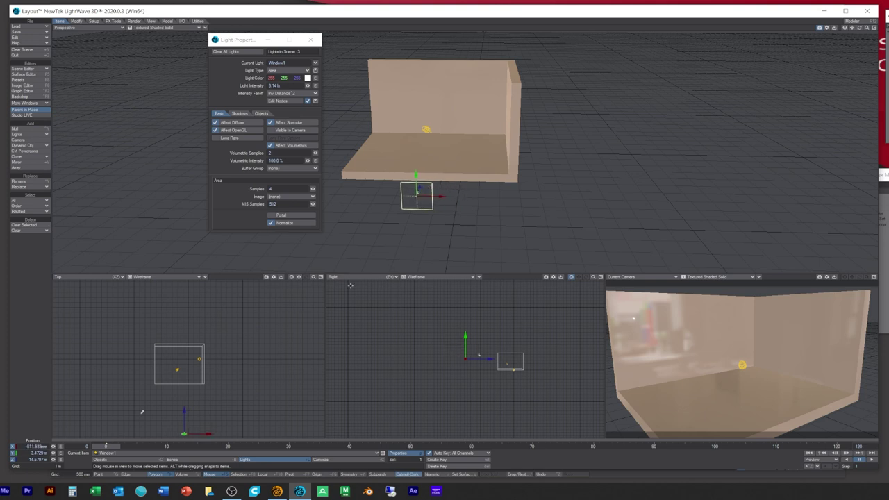
# - Look at the scene through the current light in the Right viewport and return that viewport to the Right view
pyautogui.click(347, 278)
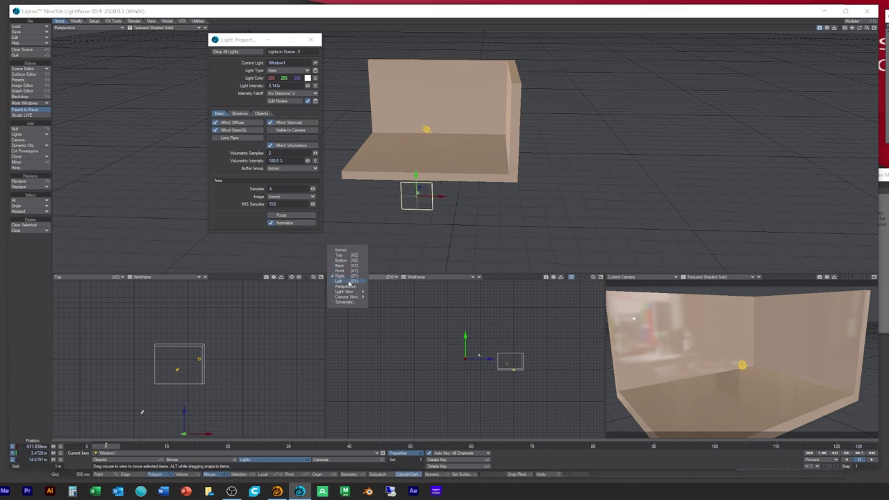
pyautogui.moveTo(345, 292)
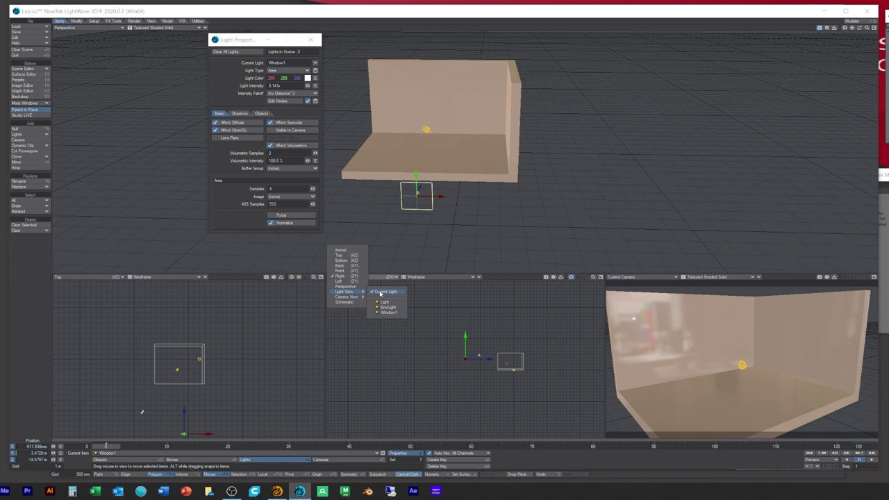
pyautogui.click(379, 291)
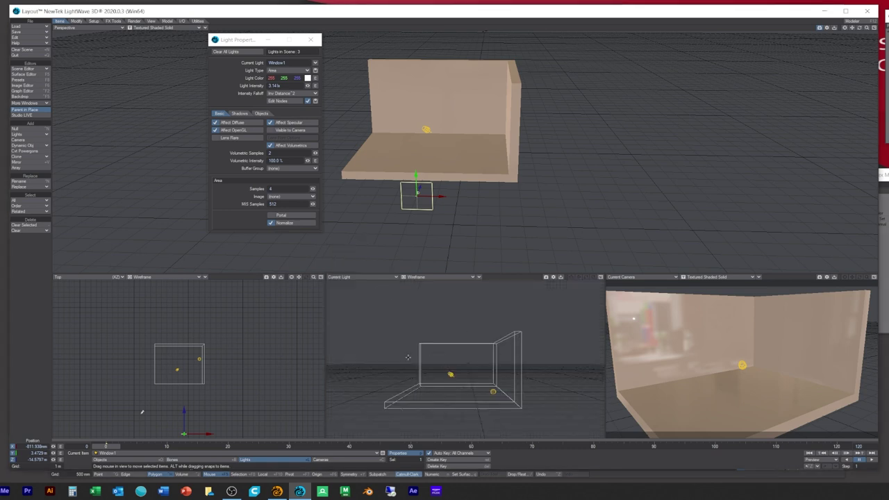
pyautogui.click(348, 277)
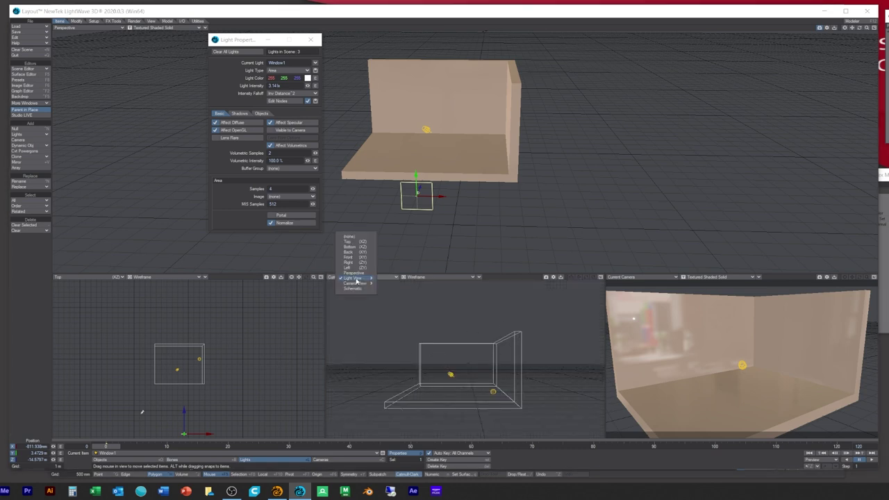
pyautogui.click(352, 264)
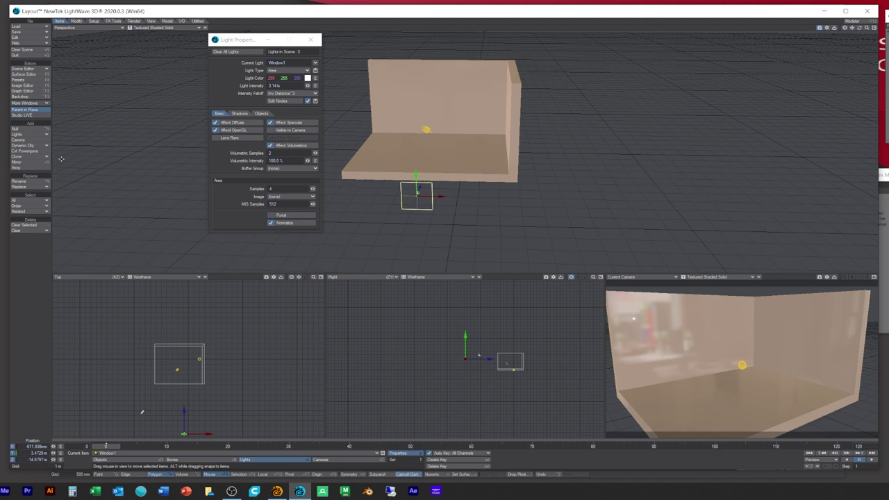
# - Scale the Window1 light up uniformly to about 5.06
pyautogui.click(79, 20)
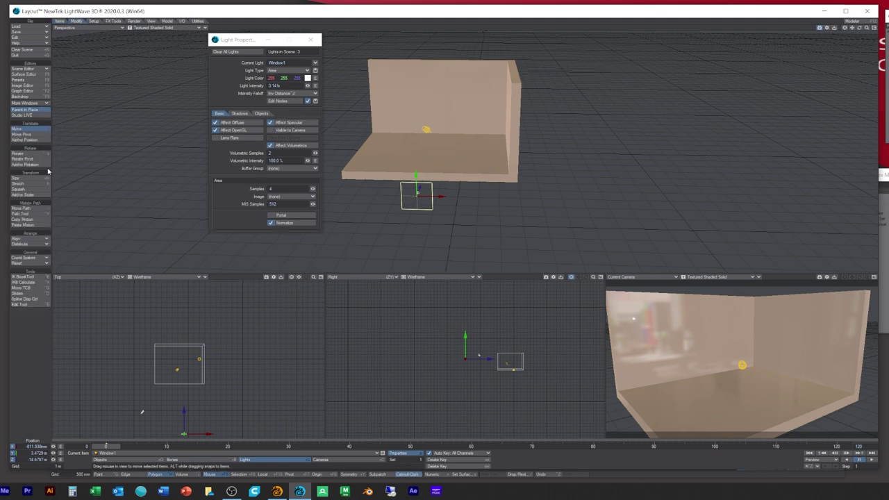
pyautogui.click(35, 180)
pyautogui.moveTo(395, 169); pyautogui.dragTo(582, 170)
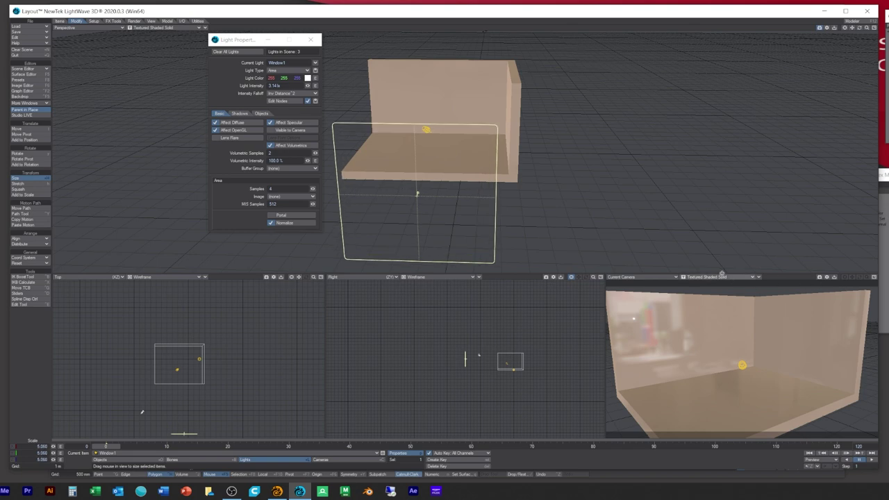
# - Render the Current Camera view with VPR and set the Window1 light's intensity to 50 lx
pyautogui.click(715, 276)
pyautogui.click(707, 291)
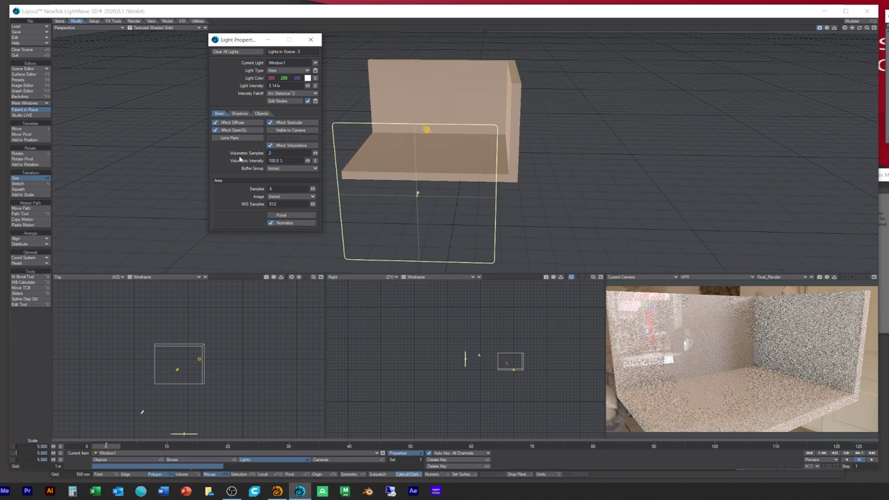
pyautogui.moveTo(287, 86); pyautogui.dragTo(241, 86)
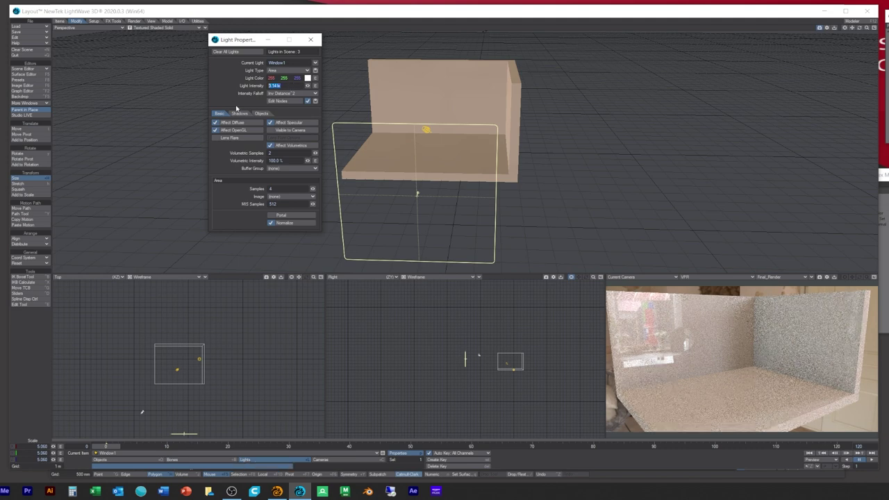
pyautogui.write('5')
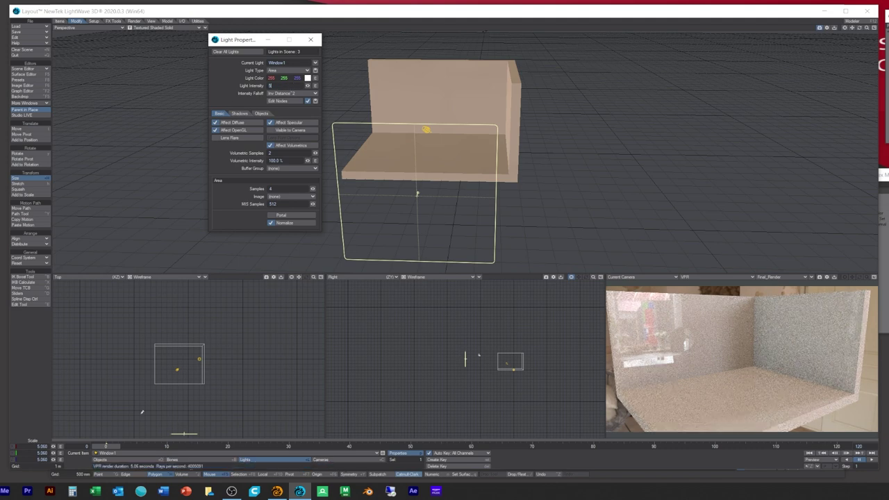
pyautogui.write('0')
pyautogui.press('Return')
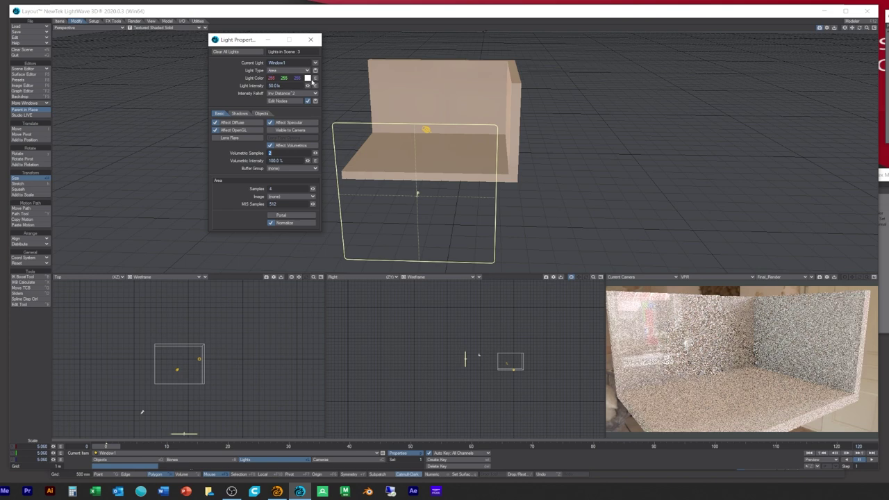
# - Change the Window1 light's colour to a warm cream of RGB 255, 239, 192
pyautogui.click(309, 79)
pyautogui.click(374, 214)
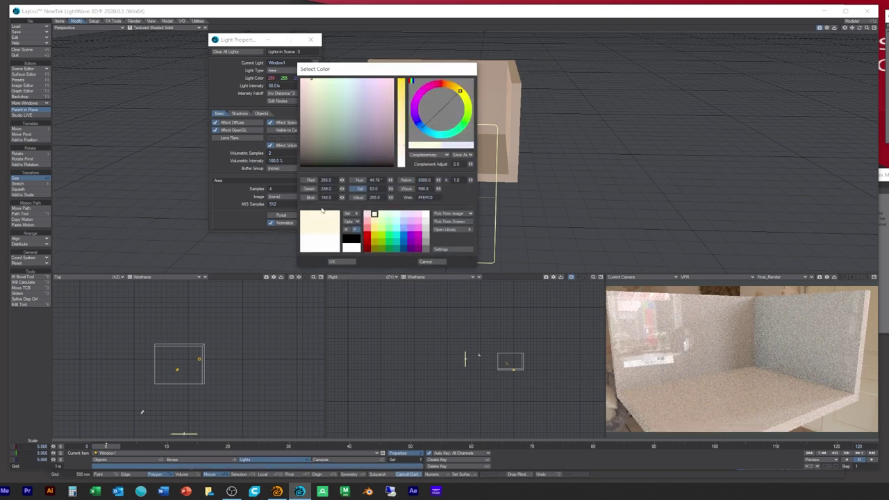
pyautogui.click(345, 262)
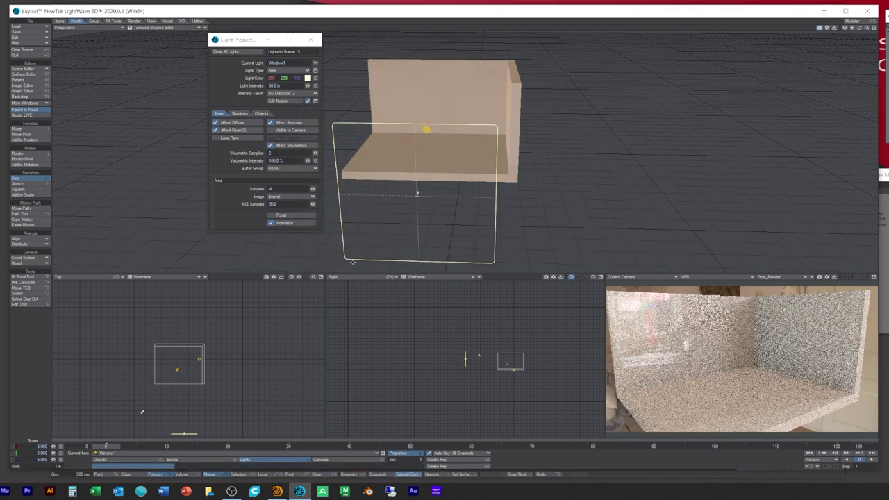
# - Make the Window1 light a portal with an intensity of about 50 lx that does not affect volumetrics
pyautogui.click(283, 215)
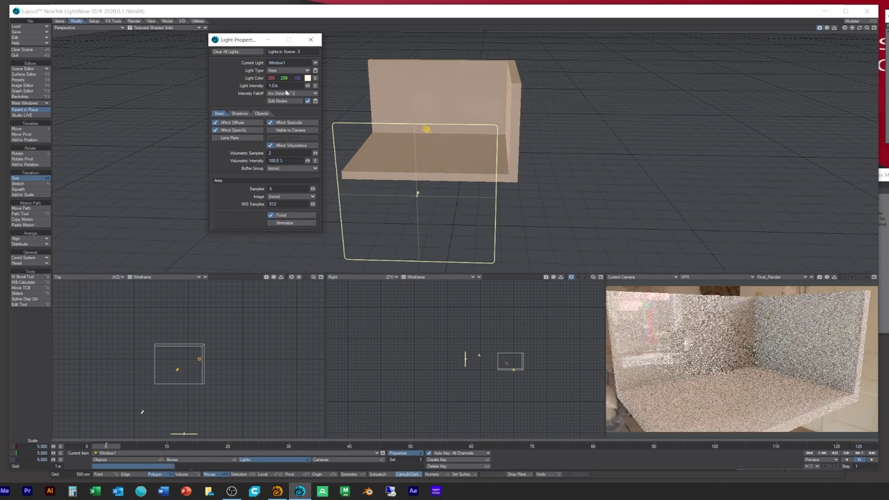
pyautogui.click(274, 85)
pyautogui.write('50')
pyautogui.press('Return')
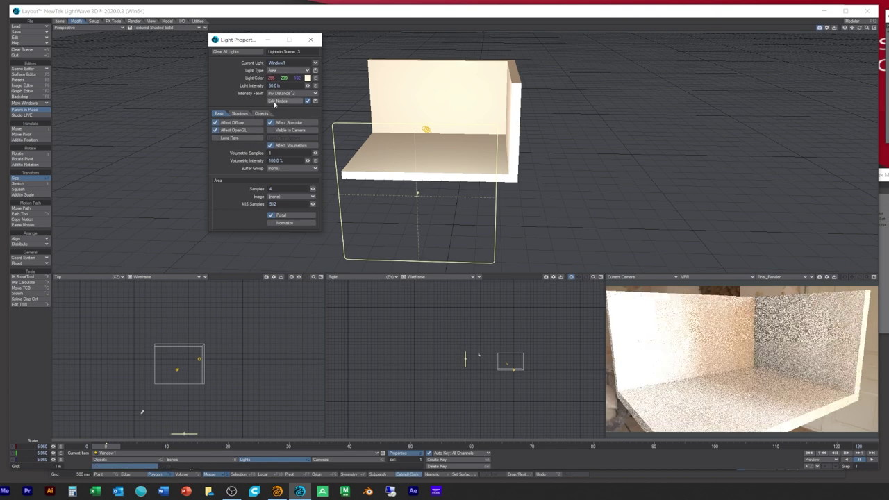
pyautogui.click(294, 141)
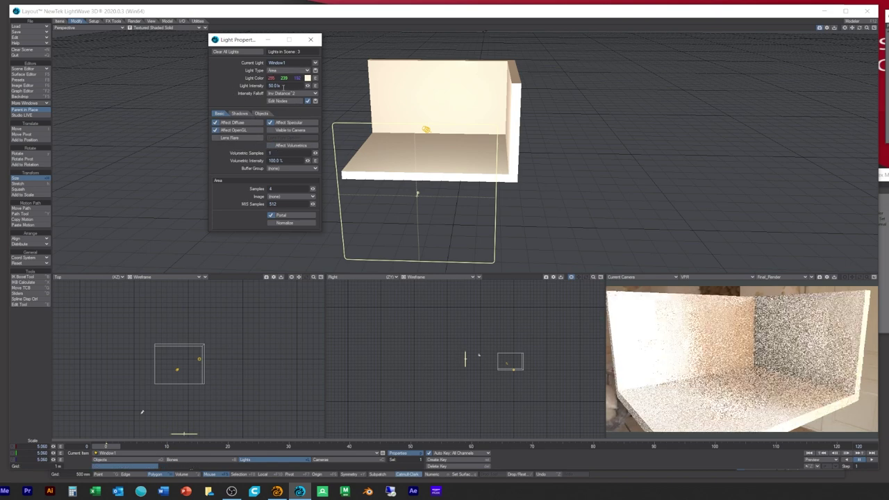
pyautogui.moveTo(307, 87); pyautogui.dragTo(307, 86)
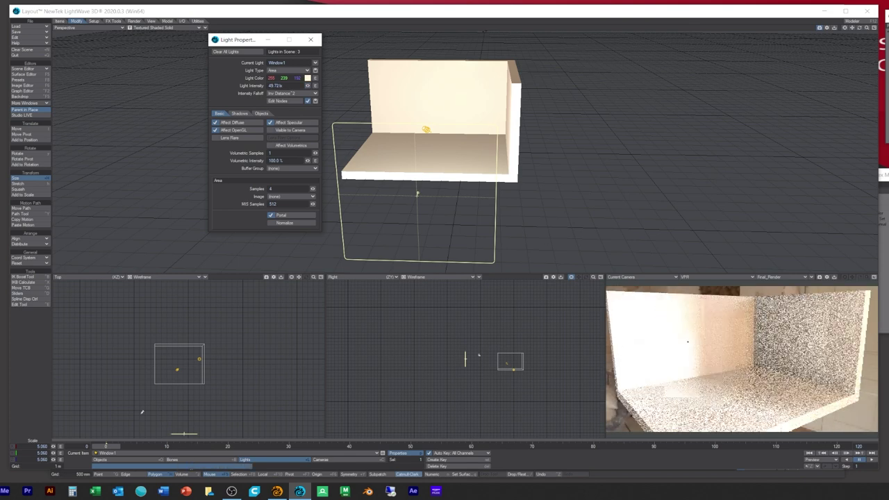
# - Enable smoothing on the background surface, set its specular to 20.3% and roughness to 82%, and close the Surface Editor
pyautogui.press('F5')
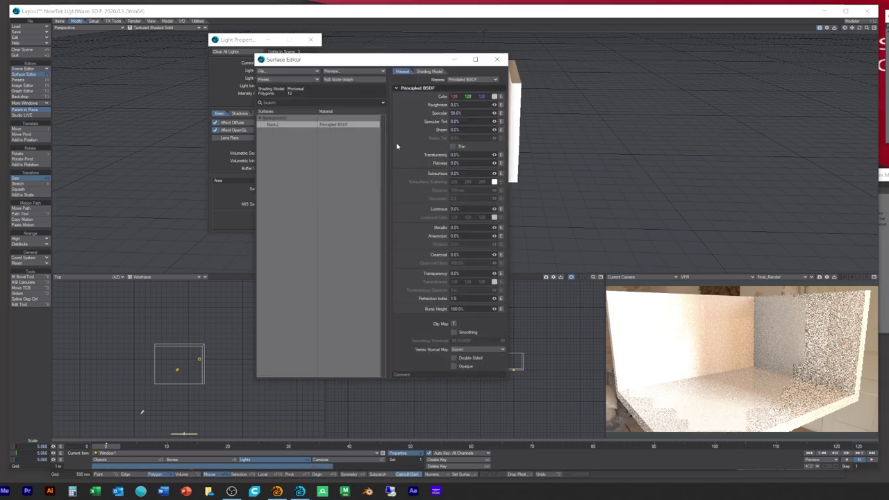
pyautogui.click(466, 334)
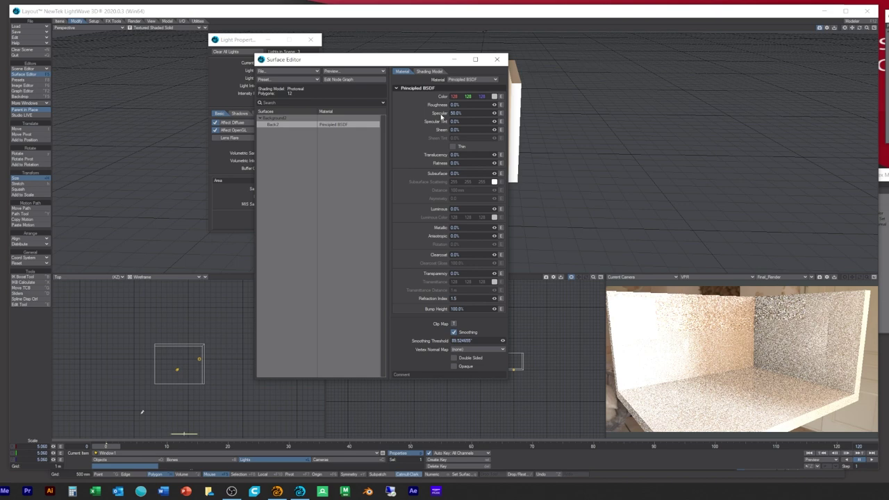
pyautogui.moveTo(496, 114); pyautogui.dragTo(491, 114)
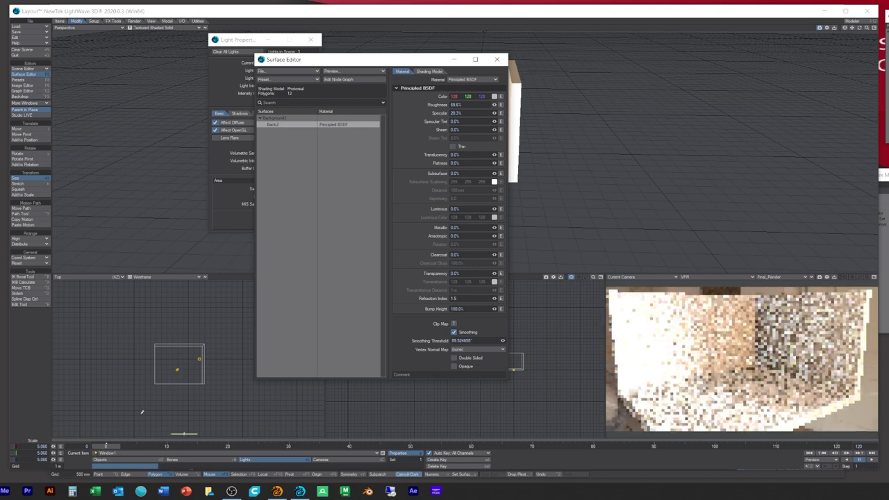
pyautogui.moveTo(495, 105); pyautogui.dragTo(526, 104)
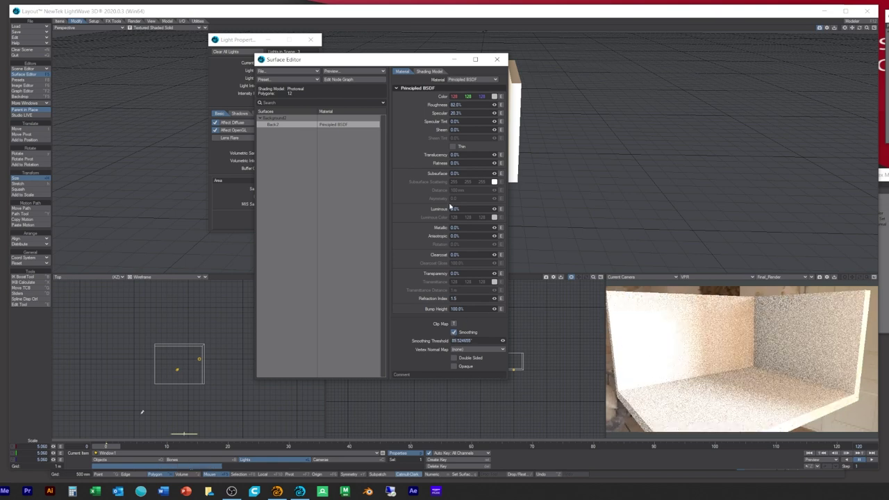
pyautogui.click(496, 59)
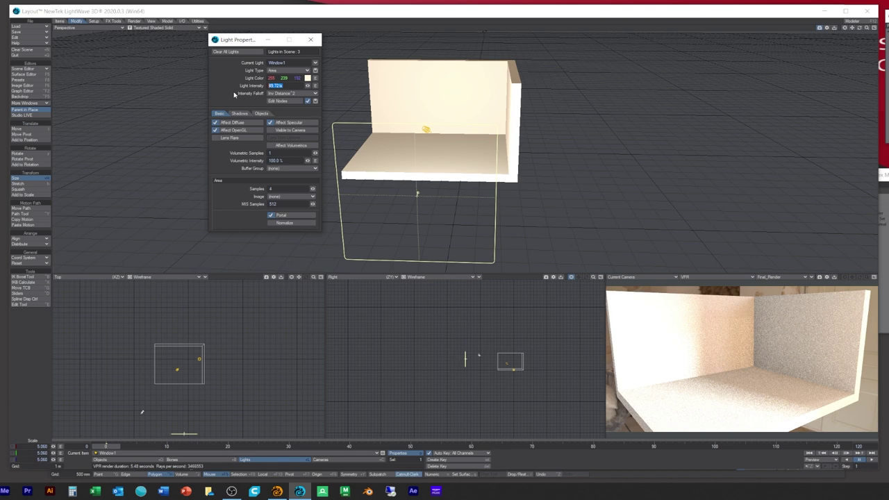
# - Set the Window1 light's intensity to 35 lx, then close and reopen the light properties
pyautogui.press('Tab')
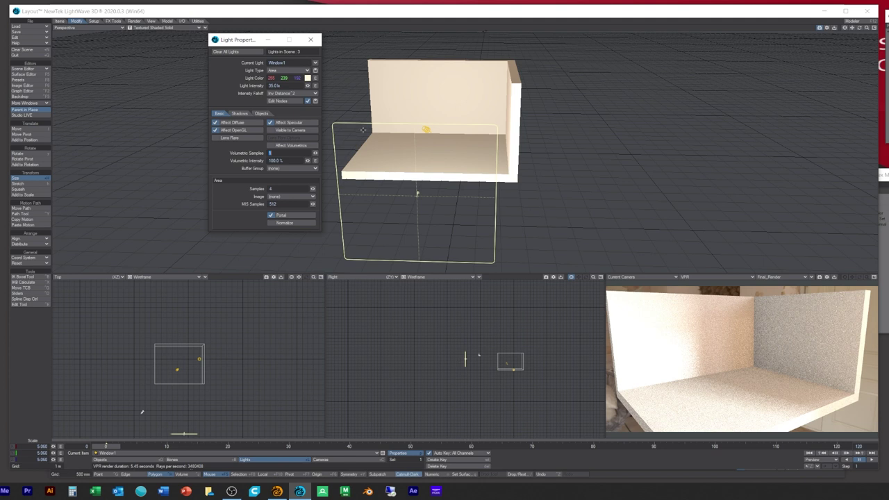
pyautogui.click(310, 39)
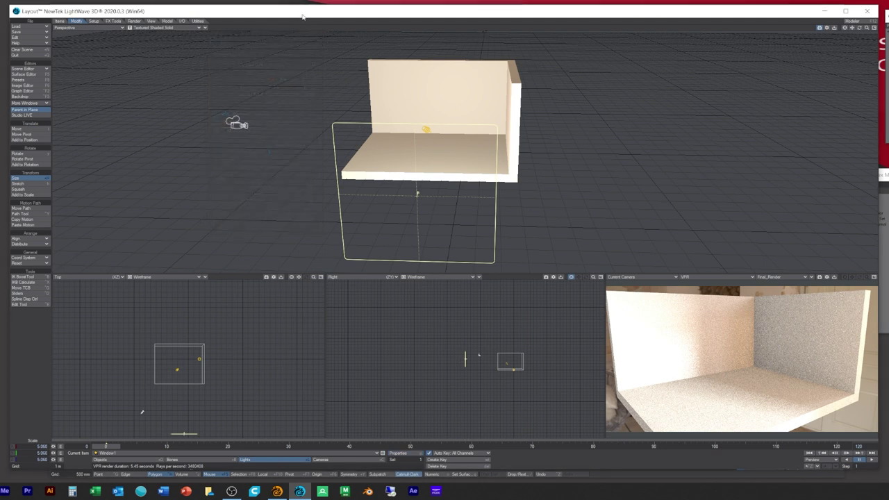
pyautogui.click(397, 453)
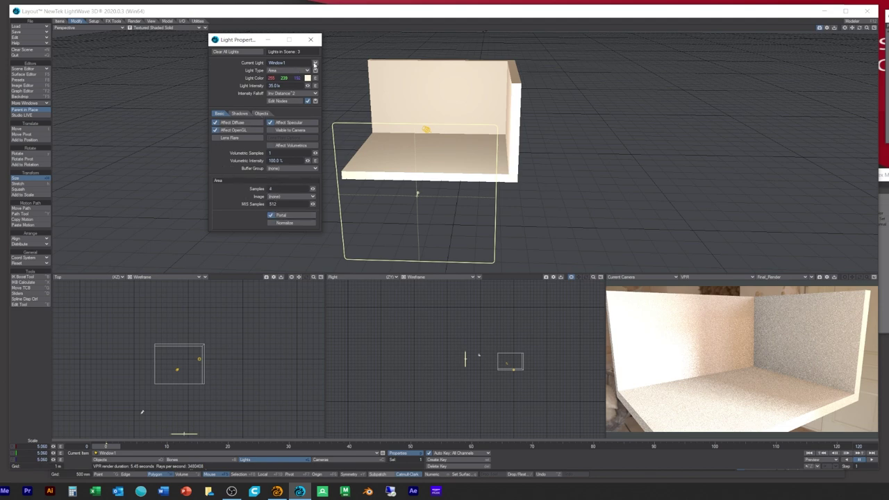
# - Review the EnvLight environment light's properties and close them
pyautogui.click(316, 62)
pyautogui.click(315, 55)
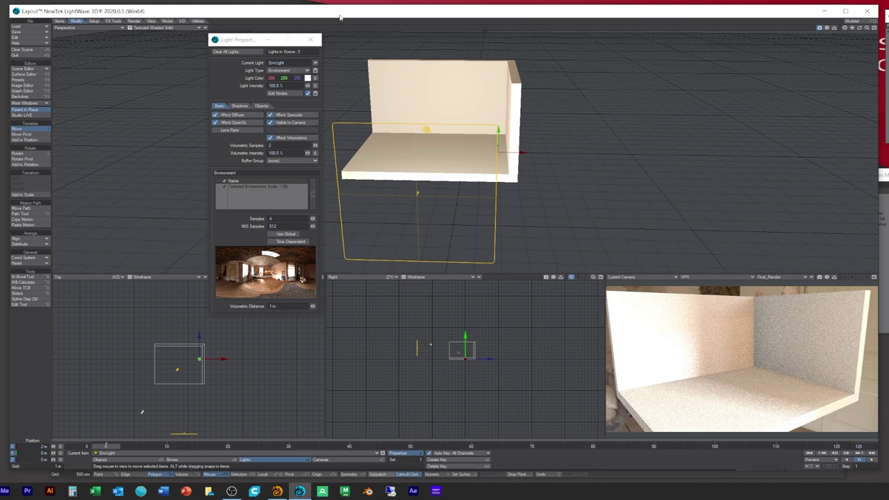
pyautogui.click(310, 39)
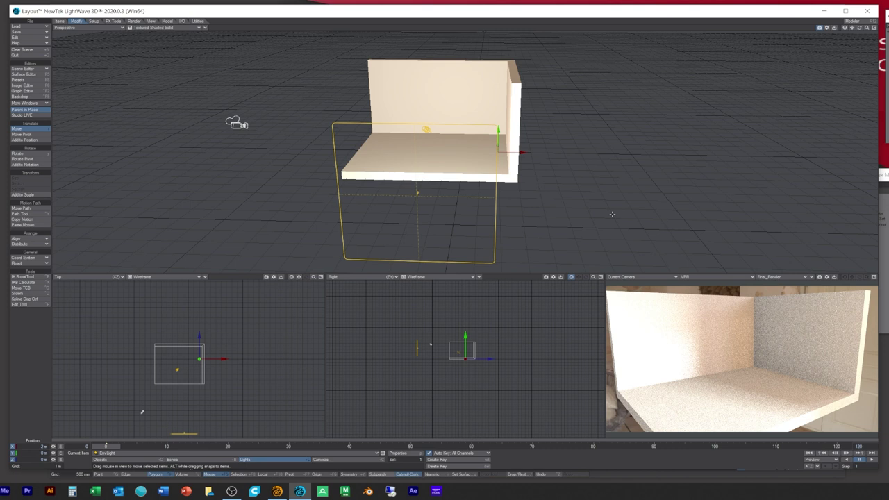
# - Save all objects in the scene
pyautogui.click(22, 32)
pyautogui.click(21, 58)
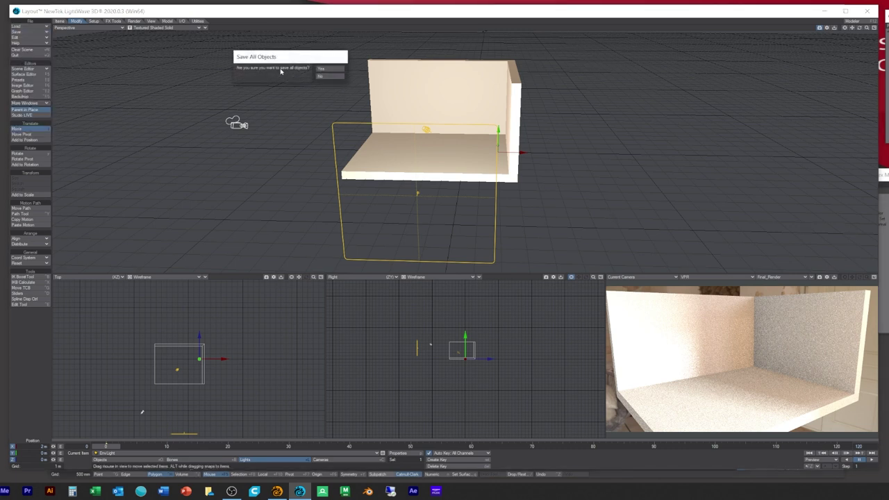
pyautogui.click(326, 69)
# - Save the scene as Fruit scene_002 in the Scenes folder of LW Apple
pyautogui.click(148, 39)
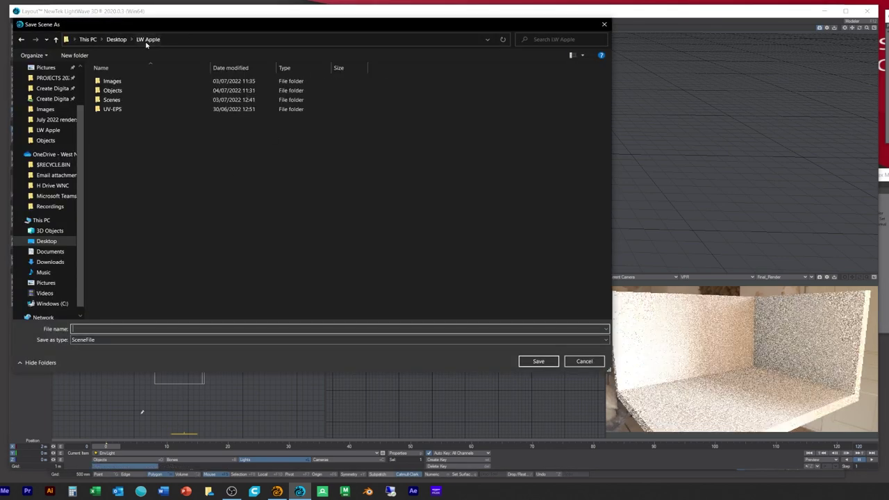
pyautogui.doubleClick(115, 103)
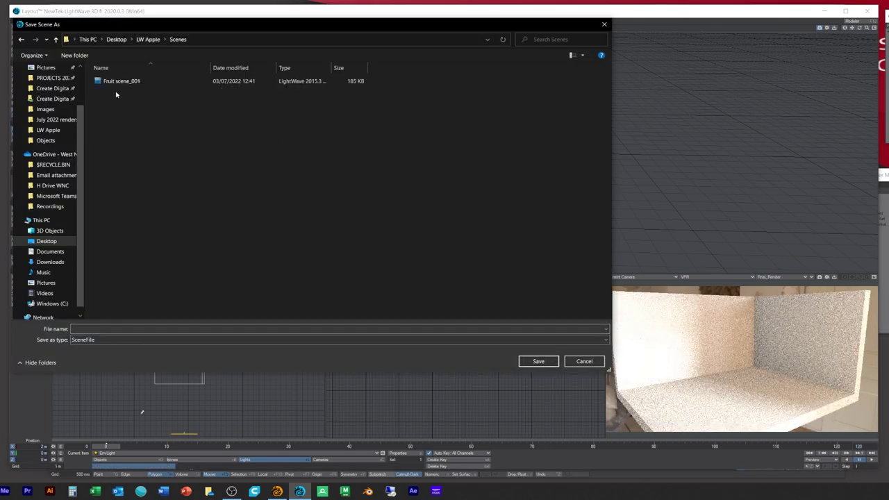
pyautogui.click(127, 81)
pyautogui.click(121, 331)
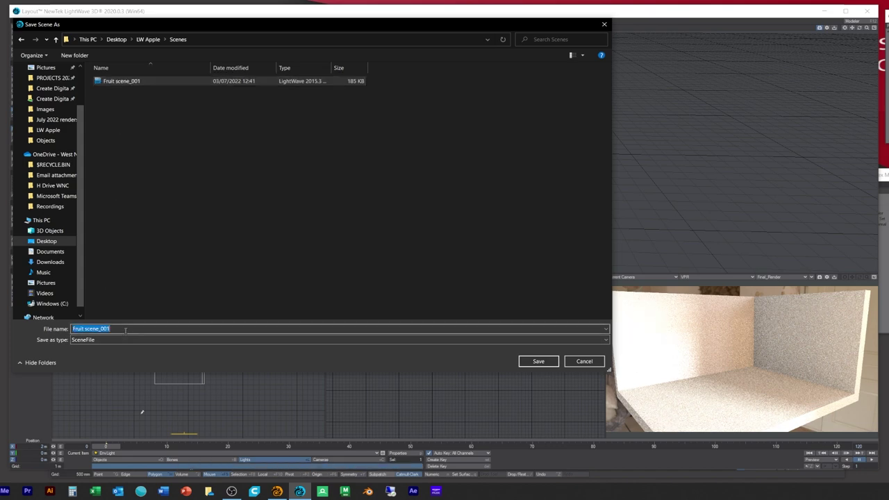
pyautogui.click(120, 330)
pyautogui.press('BackSpace')
pyautogui.write('2')
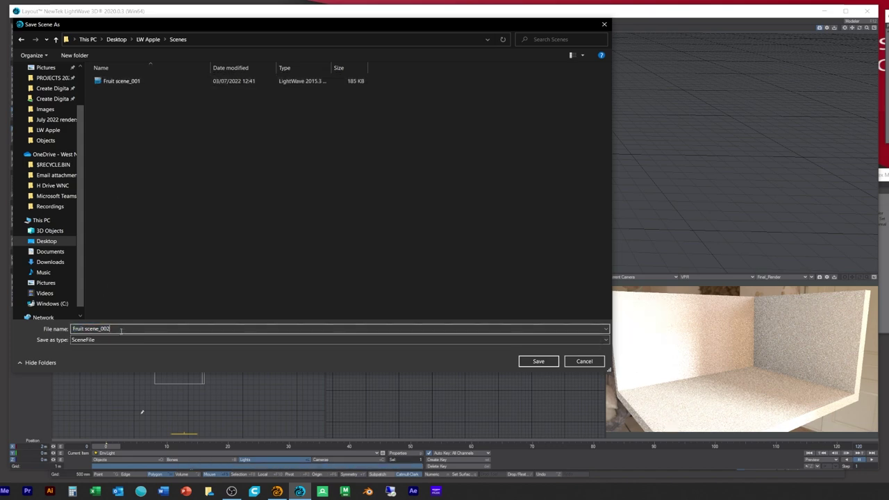
pyautogui.click(540, 361)
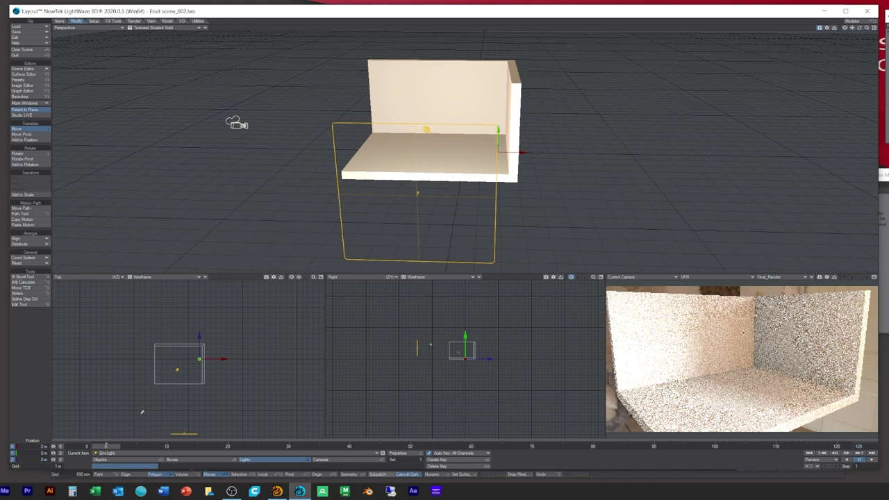
# - Switch the camera view from VPR to Textured Shaded Solid and load the Fruit bowl 1 object into the scene
pyautogui.click(708, 277)
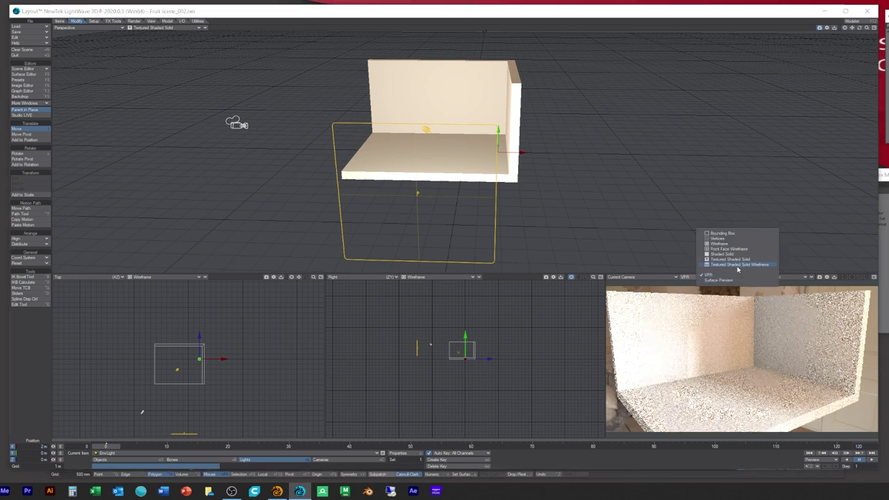
pyautogui.click(734, 261)
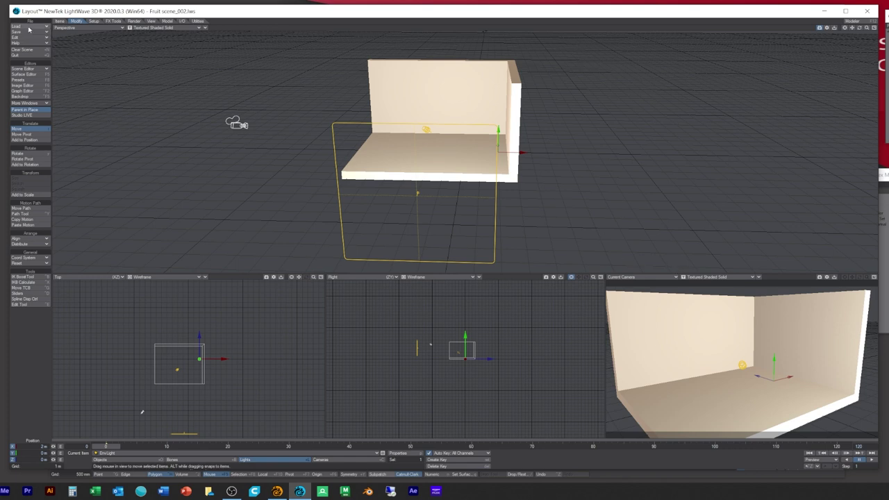
pyautogui.click(27, 26)
pyautogui.click(13, 80)
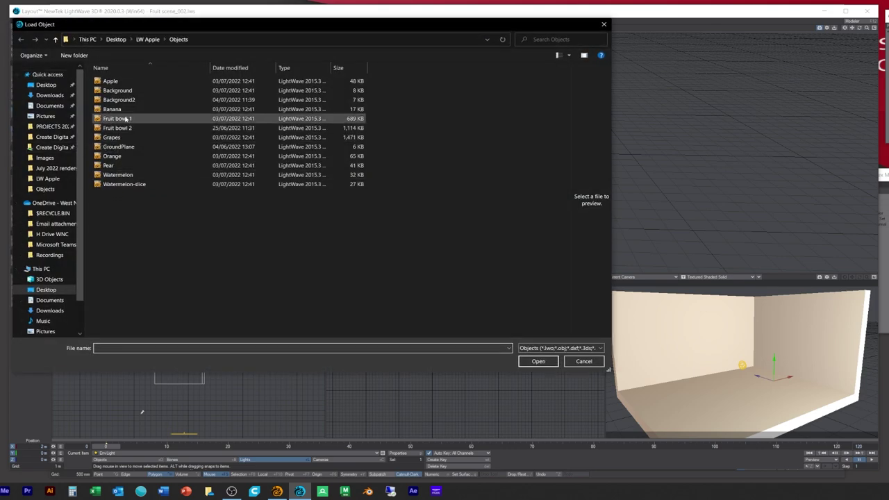
pyautogui.click(127, 120)
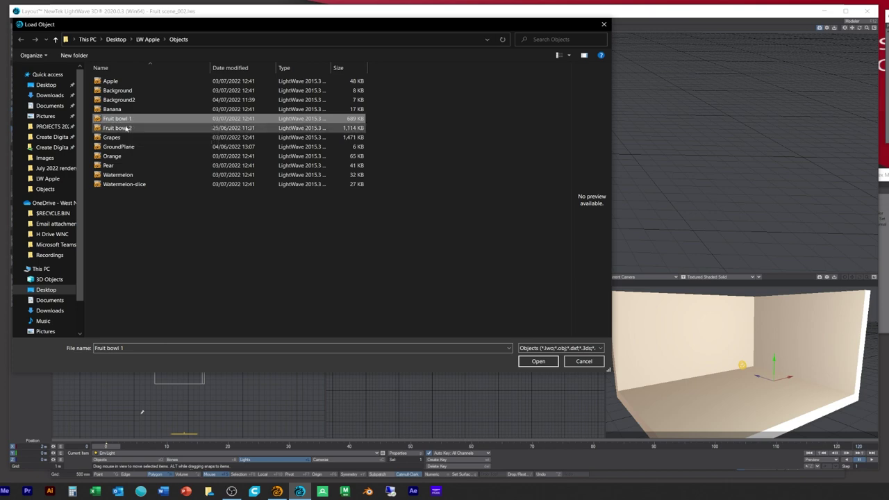
pyautogui.click(539, 362)
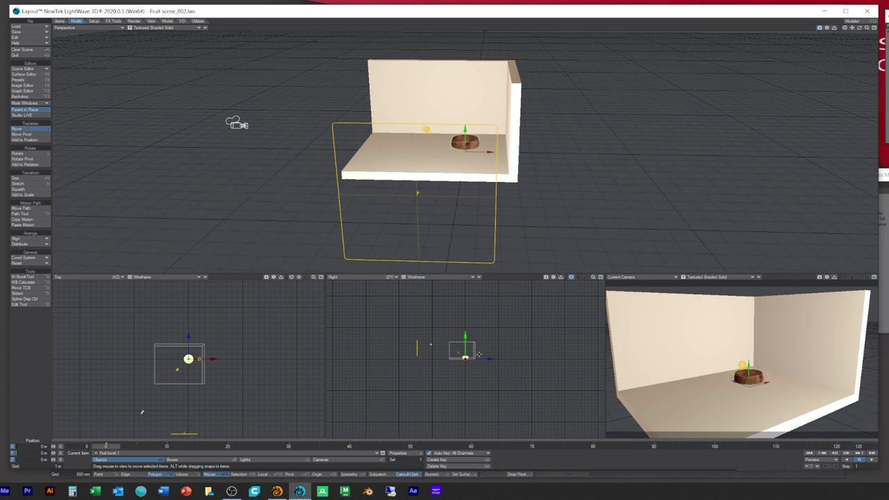
# - Raise the fruit bowl onto the floor at Y about 443 mm and shift it to X about -1.26 m, Z about -1.34 m
pyautogui.scroll(3, 478, 354)
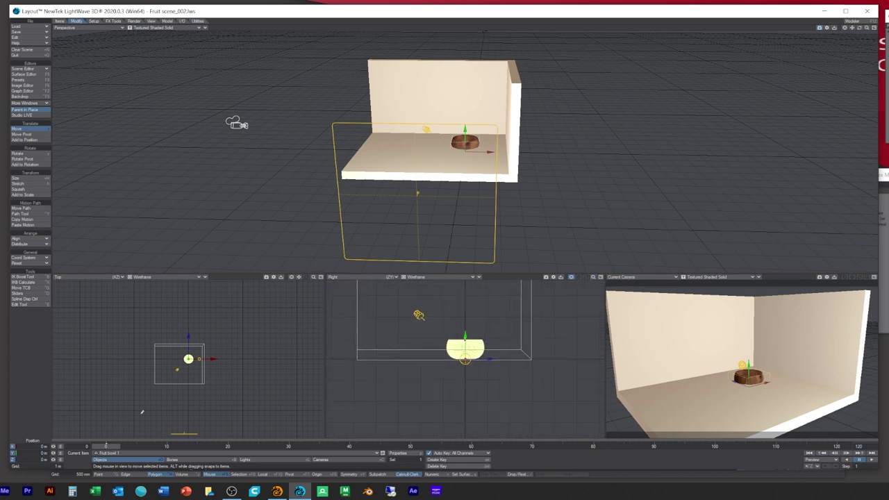
pyautogui.moveTo(465, 336); pyautogui.dragTo(465, 326)
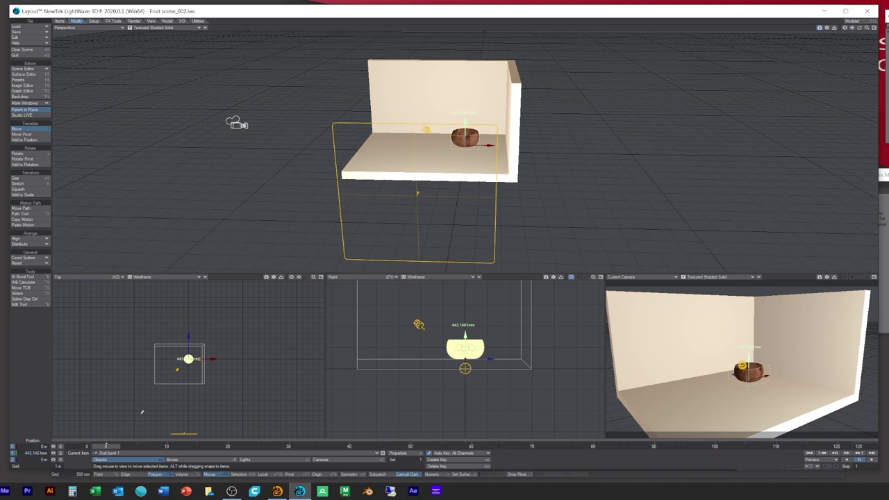
pyautogui.moveTo(769, 374)
pyautogui.mouseDown()
pyautogui.moveTo(714, 381)
pyautogui.moveTo(764, 386)
pyautogui.mouseUp()
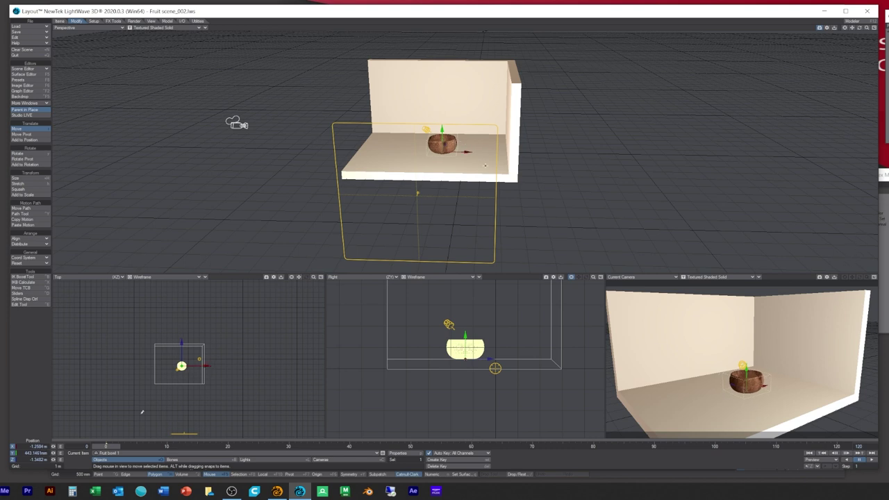
# - Move the camera closer to the bowl, to X about -5.76 m, Y about 3.22 m, Z about -6.73 m
pyautogui.click(240, 124)
pyautogui.press('y')
pyautogui.press('t')
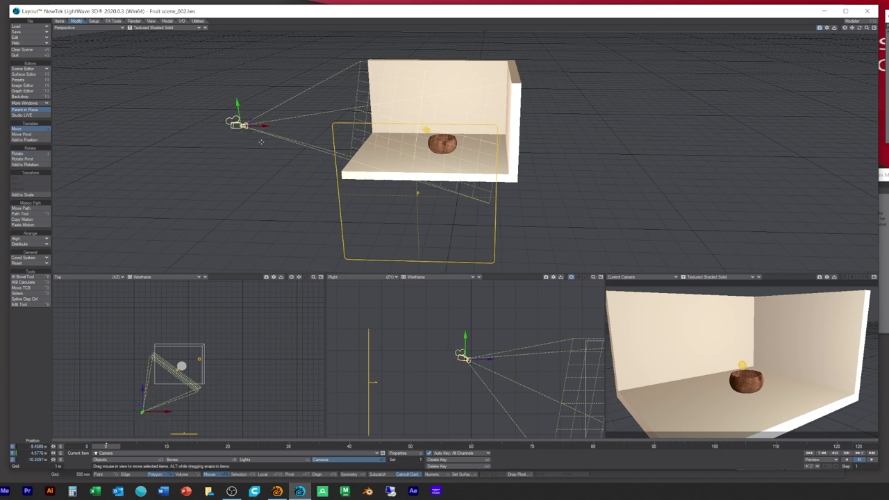
pyautogui.moveTo(138, 397); pyautogui.dragTo(148, 380)
pyautogui.moveTo(465, 337); pyautogui.dragTo(496, 359)
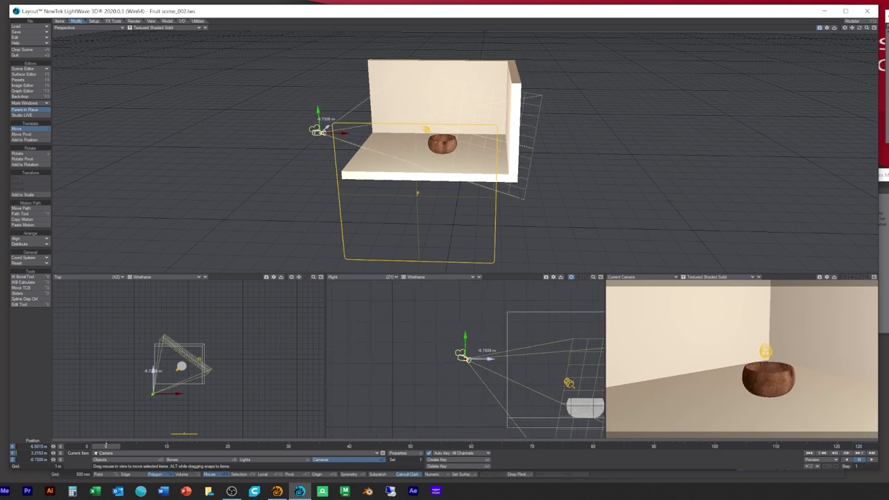
pyautogui.moveTo(166, 393); pyautogui.dragTo(170, 393)
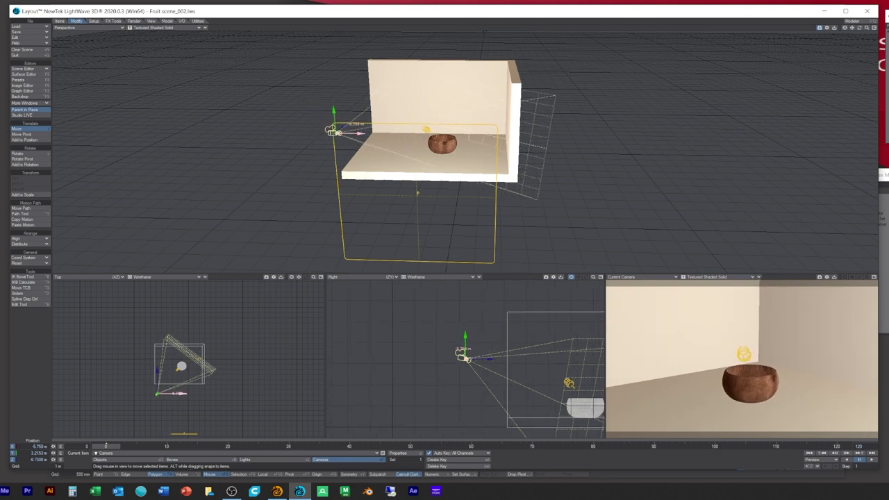
# - Switch the camera's lens setting to Zoom Factor and raise it to about 5.08
pyautogui.click(398, 453)
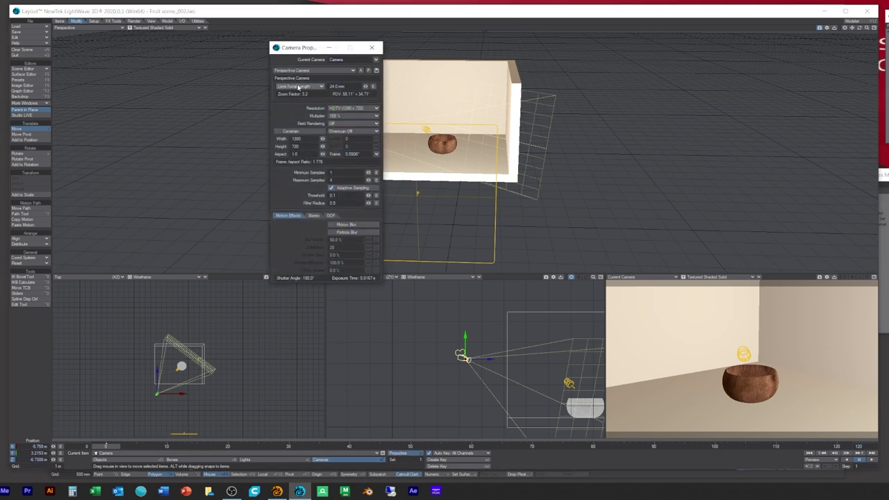
pyautogui.click(290, 85)
pyautogui.click(295, 81)
pyautogui.moveTo(366, 86); pyautogui.dragTo(339, 100)
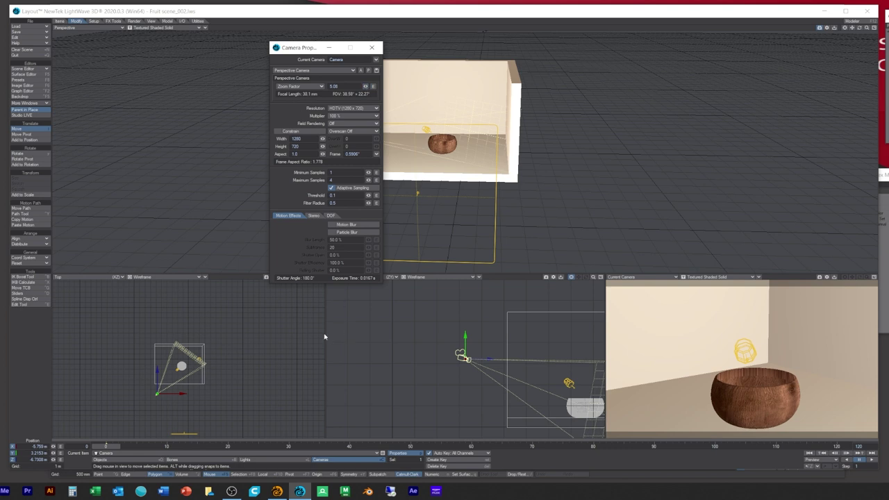
# - Reframe the bowl by moving the camera to X about -5.62 m, Y about 2.87 m, Z about -6.81 m
pyautogui.moveTo(465, 335); pyautogui.dragTo(483, 359)
pyautogui.moveTo(168, 395); pyautogui.dragTo(171, 396)
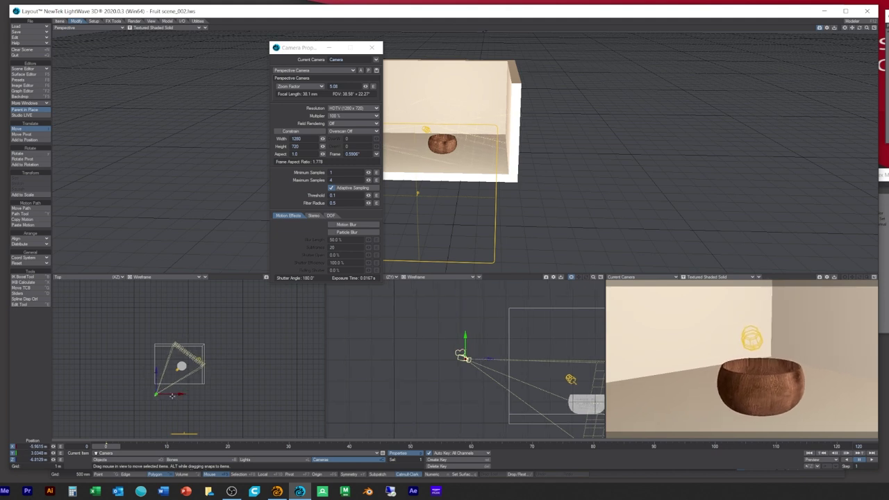
pyautogui.moveTo(465, 335); pyautogui.dragTo(465, 339)
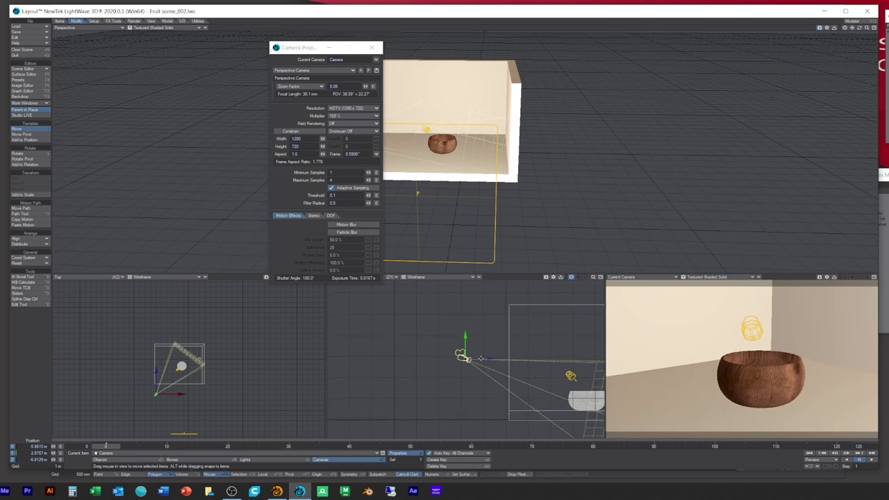
pyautogui.moveTo(180, 395); pyautogui.dragTo(179, 394)
# - Preview the camera view in VPR and try its Draft Mode and Half Resolution options
pyautogui.click(695, 276)
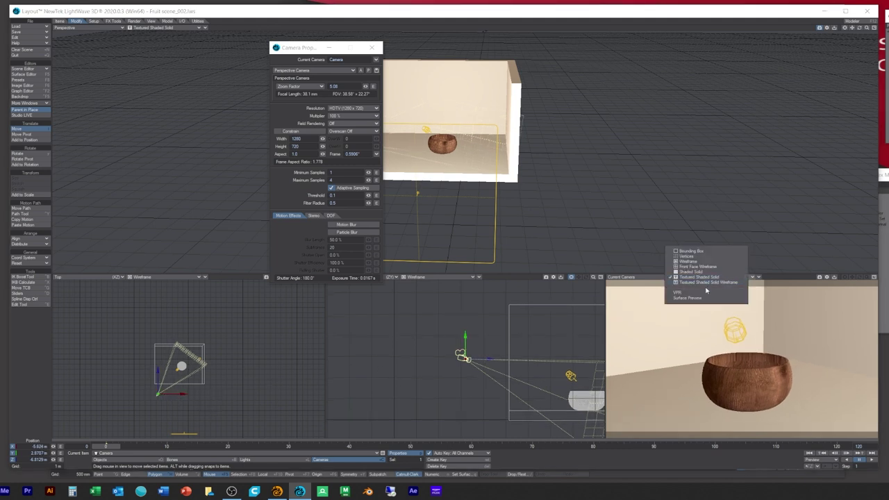
pyautogui.click(701, 292)
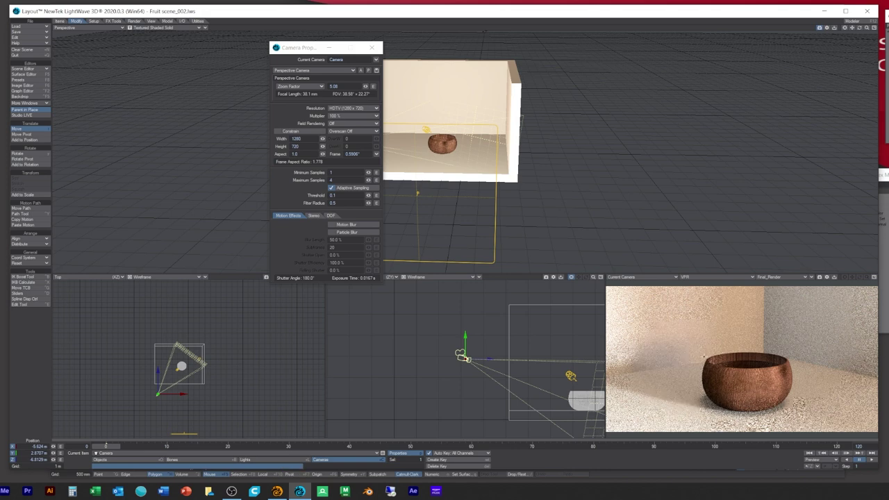
pyautogui.click(827, 278)
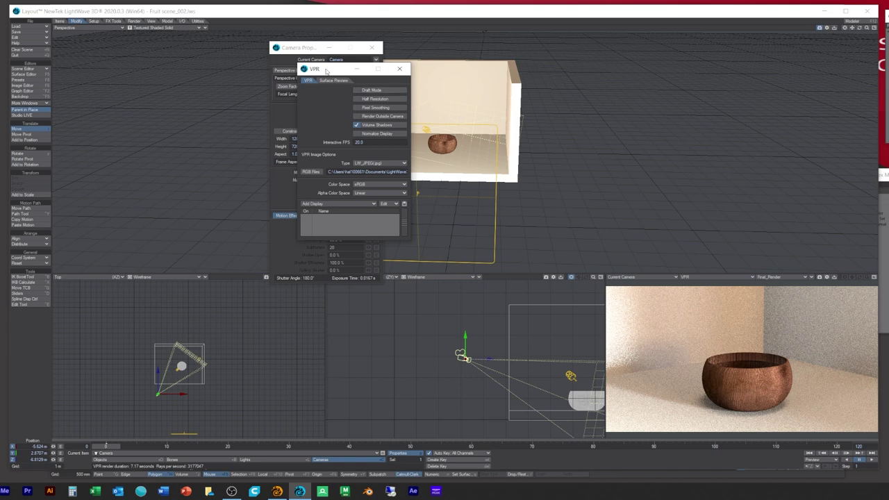
pyautogui.moveTo(328, 72); pyautogui.dragTo(737, 95)
pyautogui.click(752, 94)
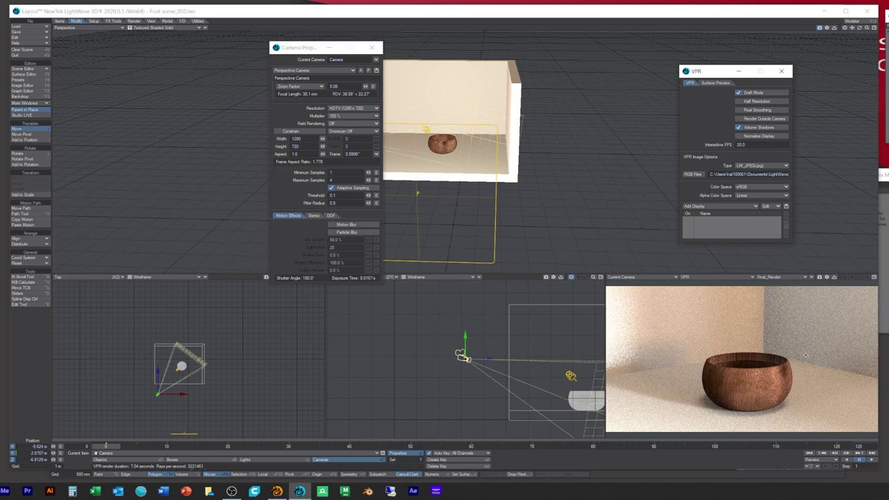
pyautogui.click(755, 102)
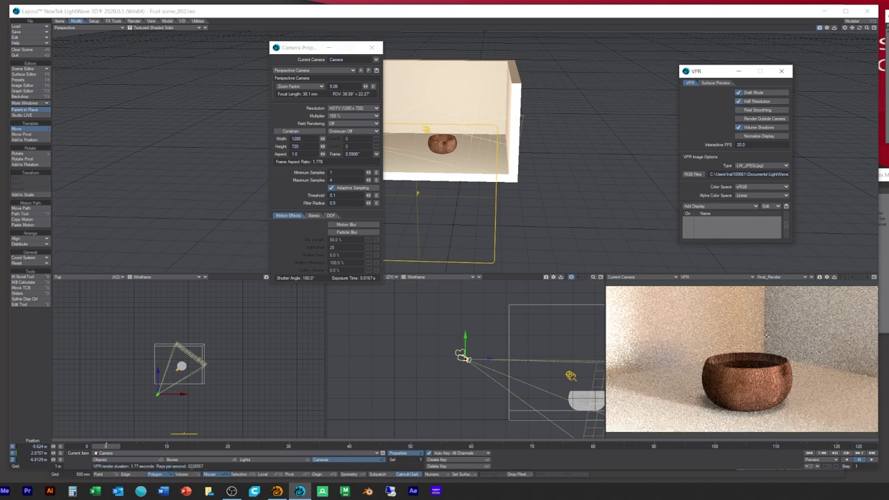
# - Try VPR Pixel Smoothing, turn it, Half Resolution and Draft Mode off again, and close the VPR options
pyautogui.click(752, 109)
pyautogui.click(757, 110)
pyautogui.click(757, 101)
pyautogui.click(760, 93)
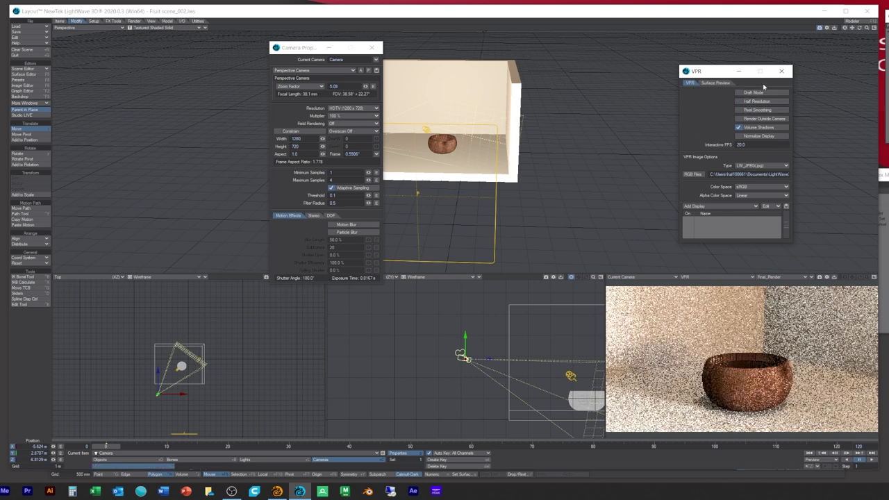
pyautogui.click(782, 71)
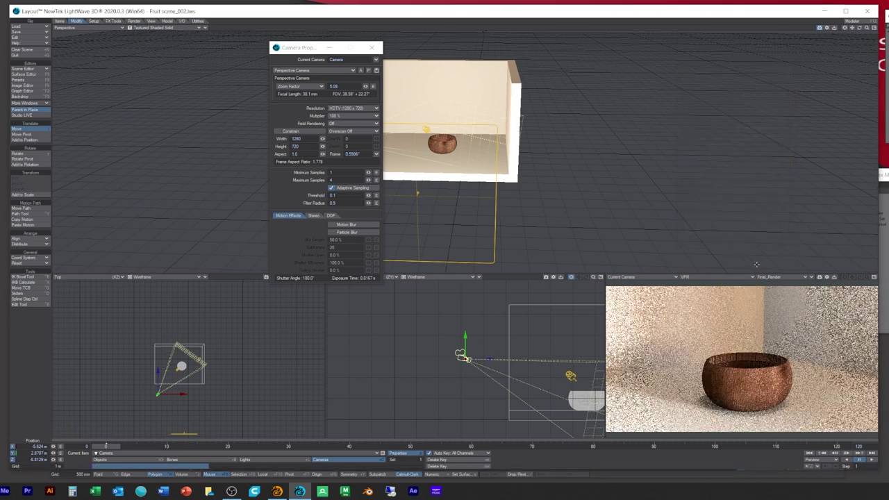
# - Return the camera view to Textured Shaded Solid and close the camera properties
pyautogui.click(694, 276)
pyautogui.click(701, 261)
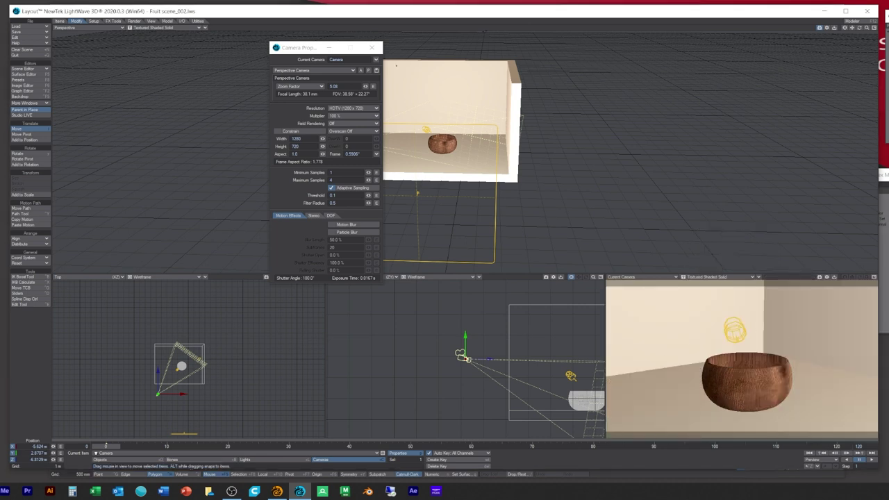
pyautogui.click(372, 47)
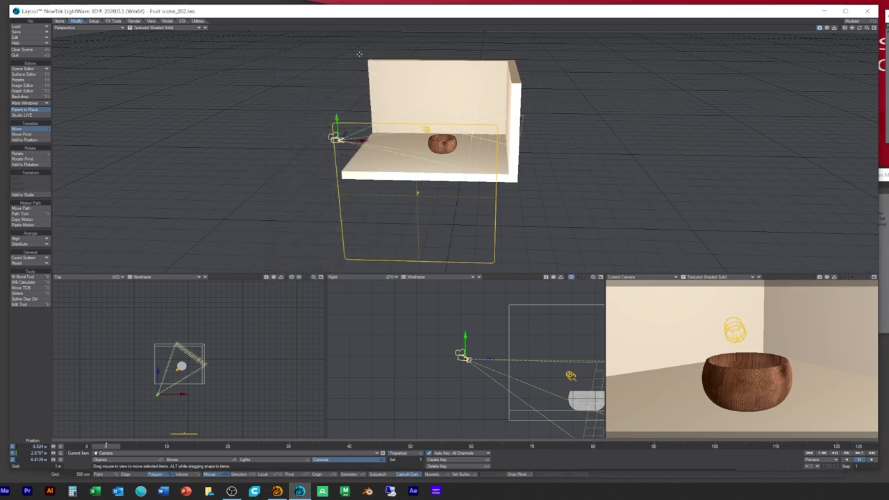
# - Load the Apple object from the Objects folder into the scene
pyautogui.click(27, 27)
pyautogui.click(31, 63)
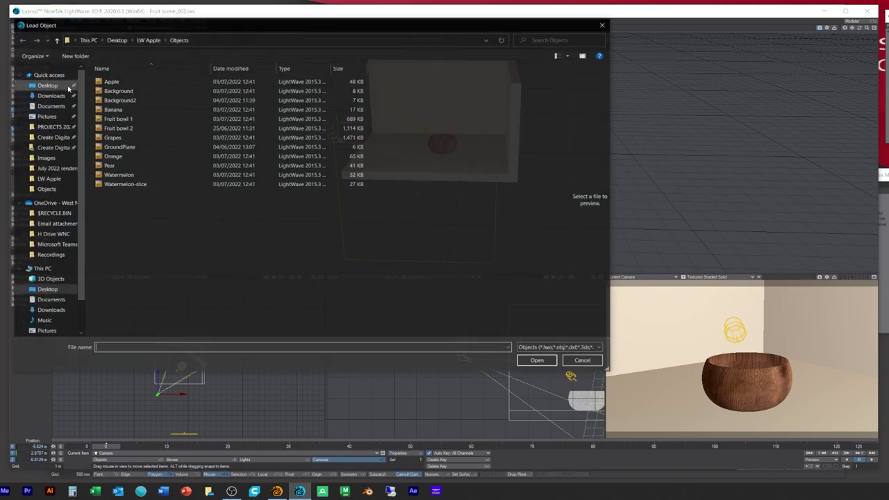
pyautogui.click(111, 81)
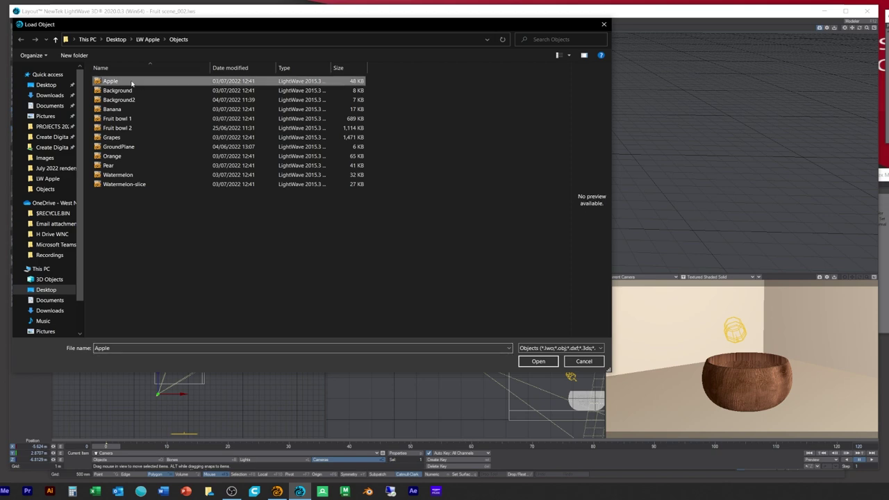
pyautogui.click(538, 361)
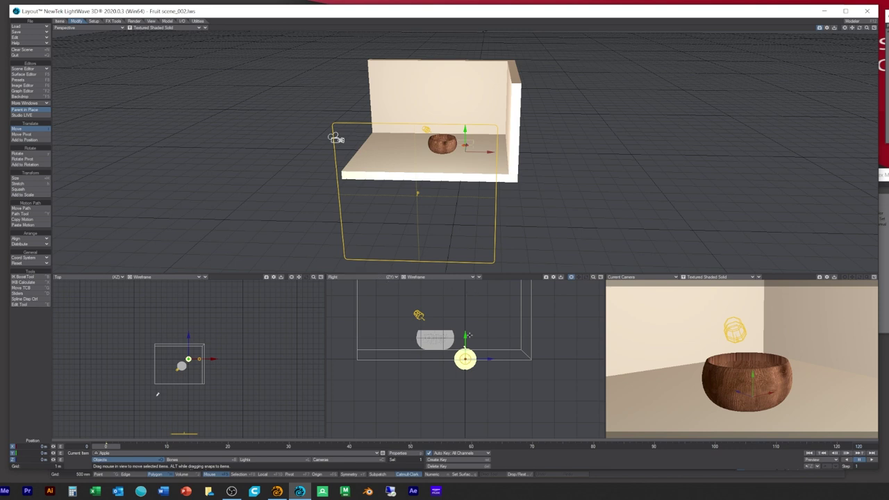
# - Move the apple to the bowl, at about X -1.14 m, Y 1.23 m and Z -1.79 m
pyautogui.moveTo(465, 336); pyautogui.dragTo(465, 310)
pyautogui.moveTo(487, 359); pyautogui.dragTo(493, 356)
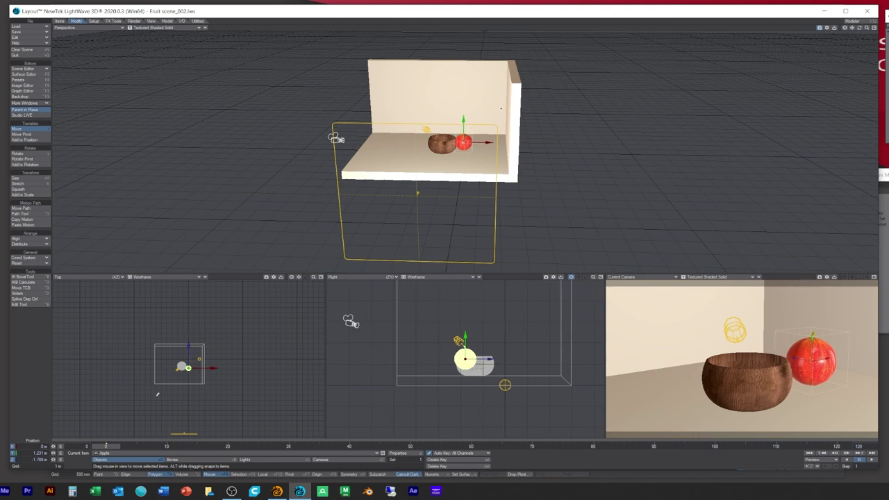
pyautogui.moveTo(488, 144); pyautogui.dragTo(468, 144)
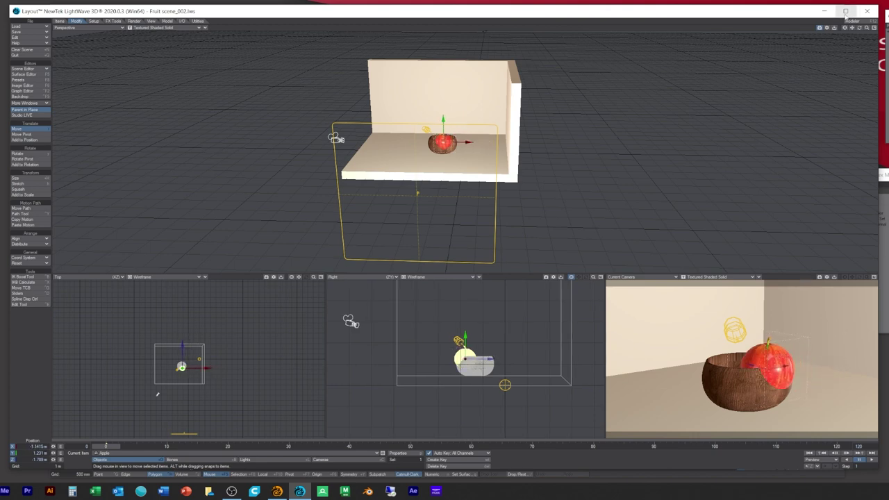
# - Scale the apple down uniformly to about 0.534 so it fits the bowl
pyautogui.moveTo(867, 28); pyautogui.dragTo(872, 62)
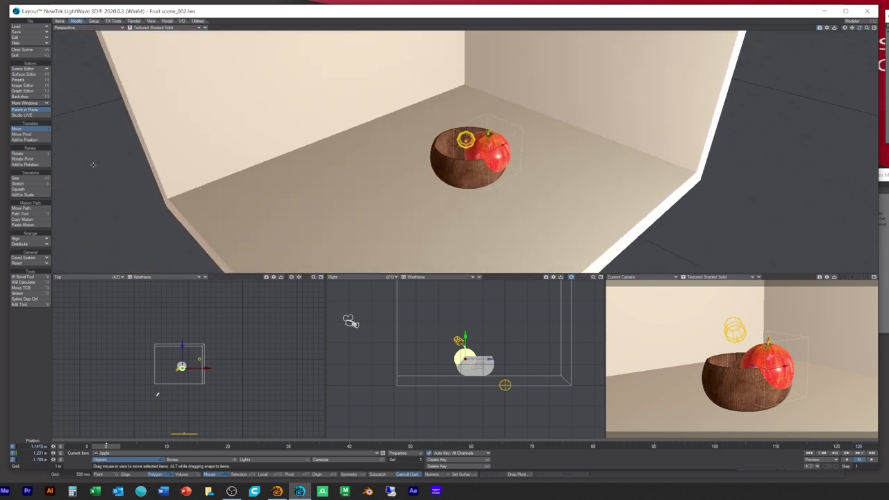
pyautogui.hotkey('shift', 'h')
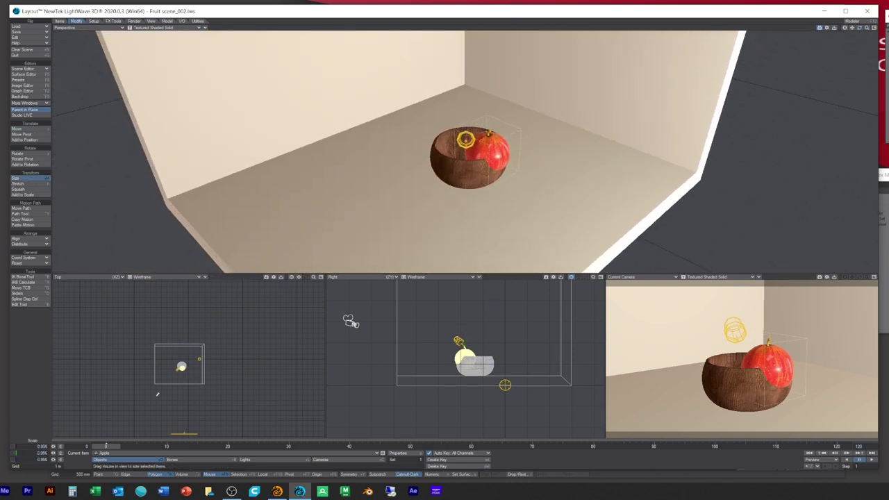
pyautogui.moveTo(156, 394); pyautogui.dragTo(157, 395)
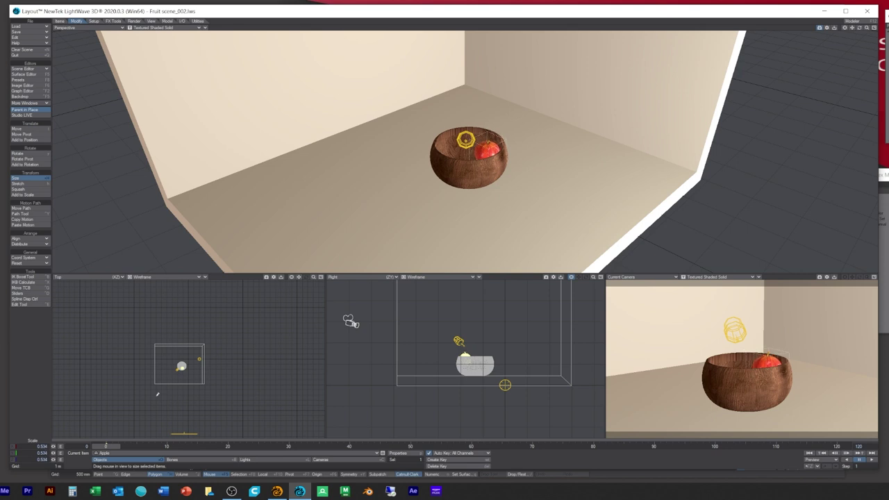
# - Move the apple back within the bowl's opening, to about X -1.035 m and Z -944 mm
pyautogui.click(22, 129)
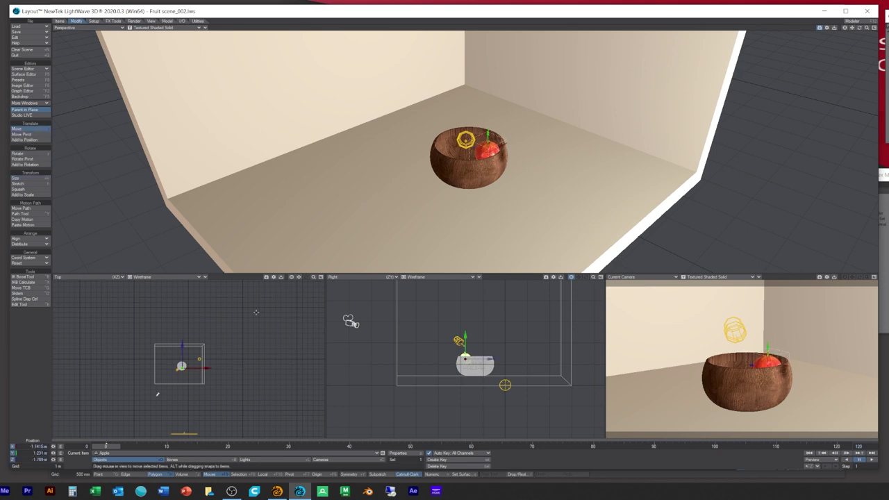
pyautogui.moveTo(490, 358); pyautogui.dragTo(505, 358)
pyautogui.moveTo(594, 277); pyautogui.dragTo(542, 280)
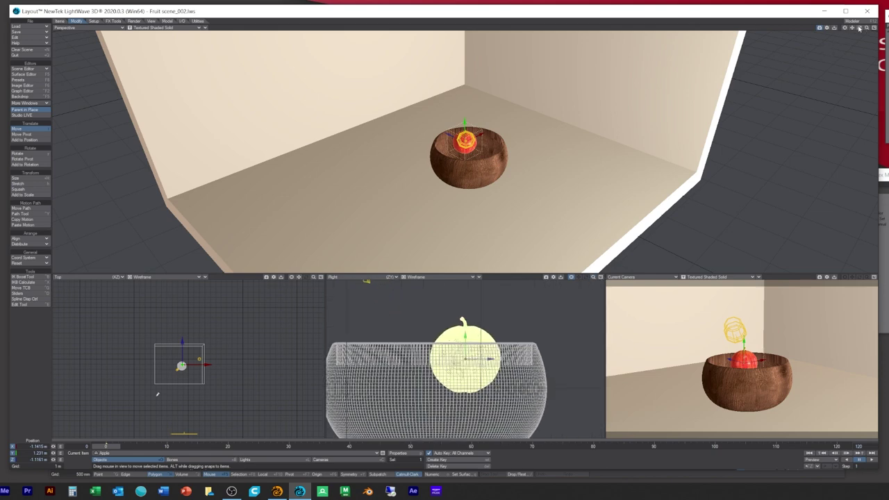
pyautogui.moveTo(859, 28)
pyautogui.mouseDown()
pyautogui.moveTo(868, 29)
pyautogui.moveTo(859, 28)
pyautogui.mouseUp()
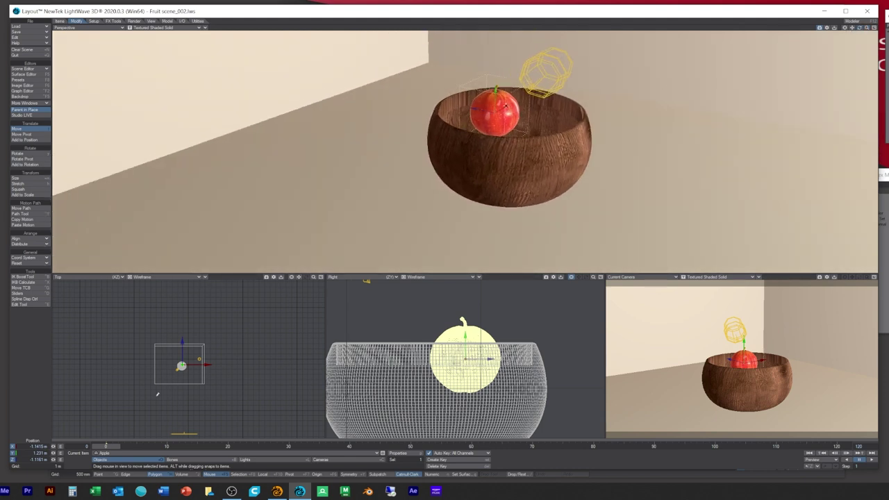
pyautogui.moveTo(508, 105); pyautogui.dragTo(473, 107)
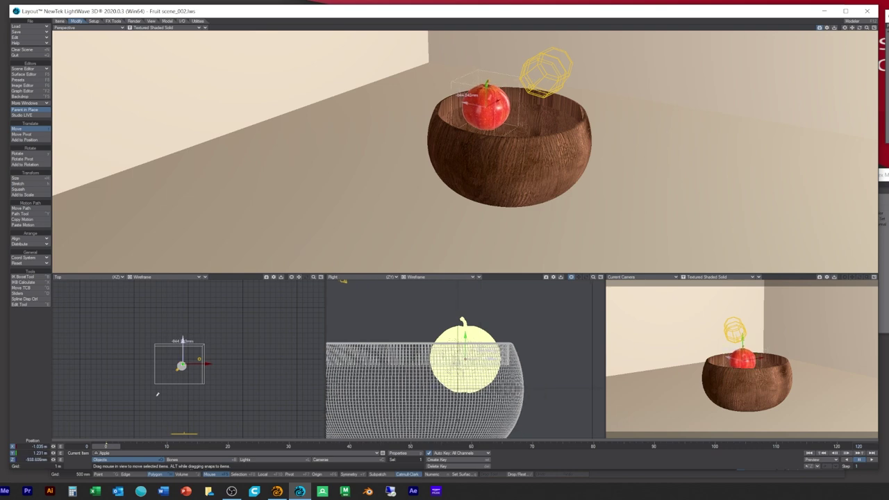
pyautogui.moveTo(861, 29); pyautogui.dragTo(859, 29)
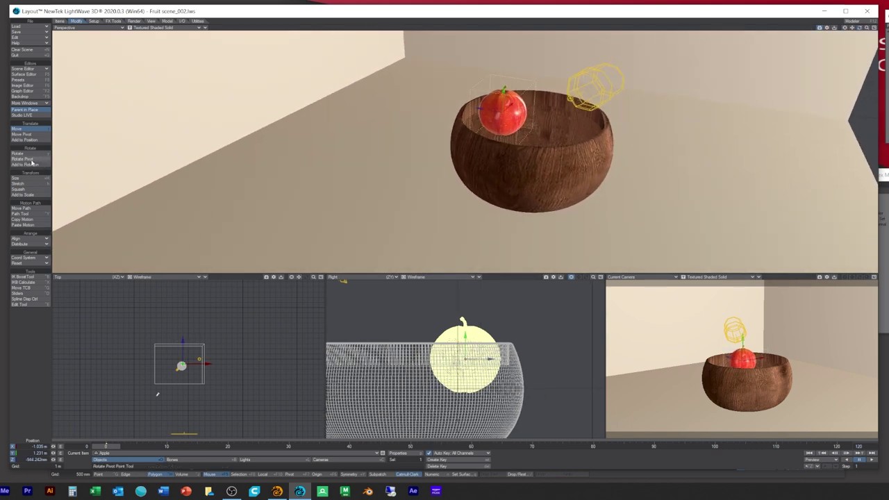
# - Reduce the apple's uniform scale a little further, to about 0.486
pyautogui.click(30, 179)
pyautogui.moveTo(502, 112); pyautogui.dragTo(489, 112)
pyautogui.moveTo(484, 356); pyautogui.dragTo(482, 356)
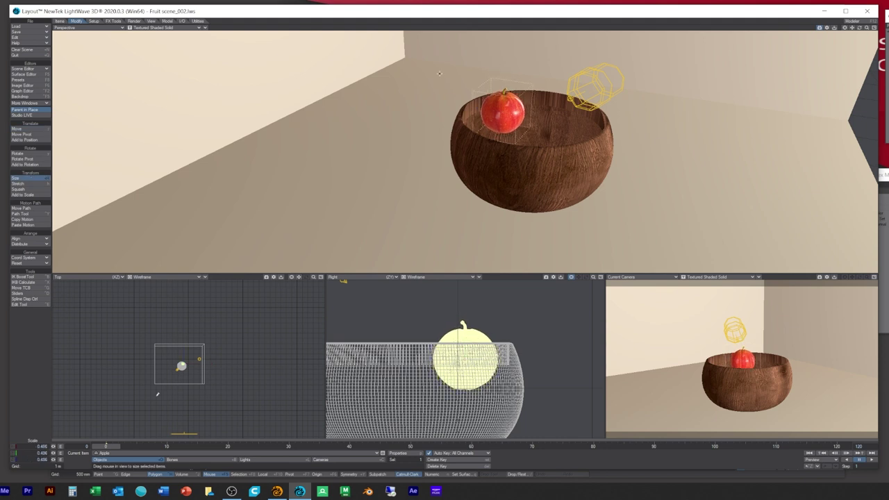
# - Lower the apple inside the bowl to about Y 755 mm, then check the finished fruit bowl reference image and close it
pyautogui.click(40, 128)
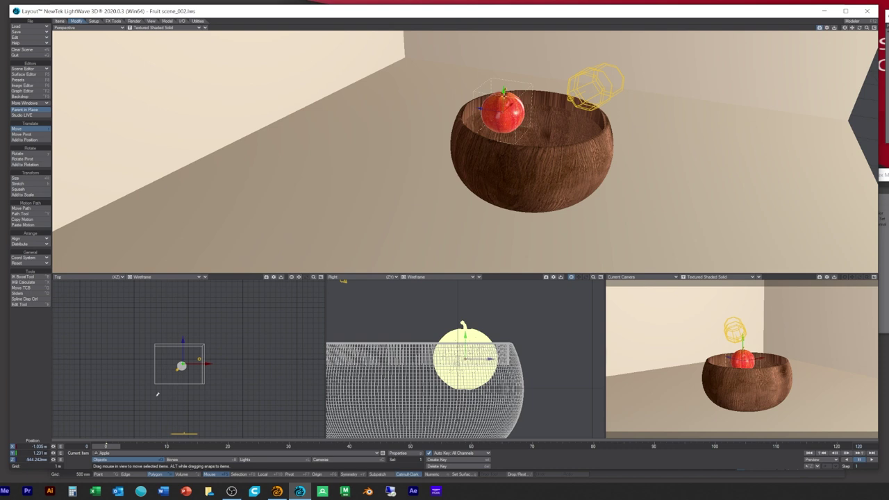
pyautogui.moveTo(503, 94); pyautogui.dragTo(503, 123)
pyautogui.moveTo(157, 394); pyautogui.dragTo(157, 394, button='right')
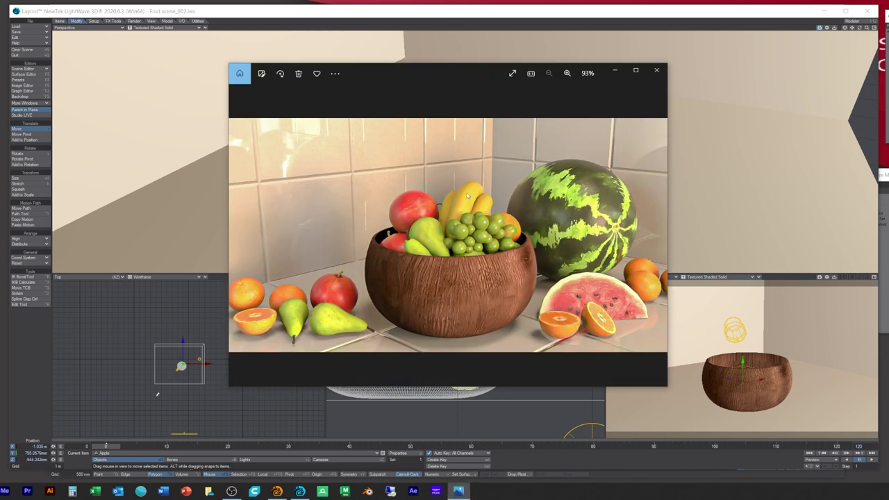
pyautogui.click(656, 70)
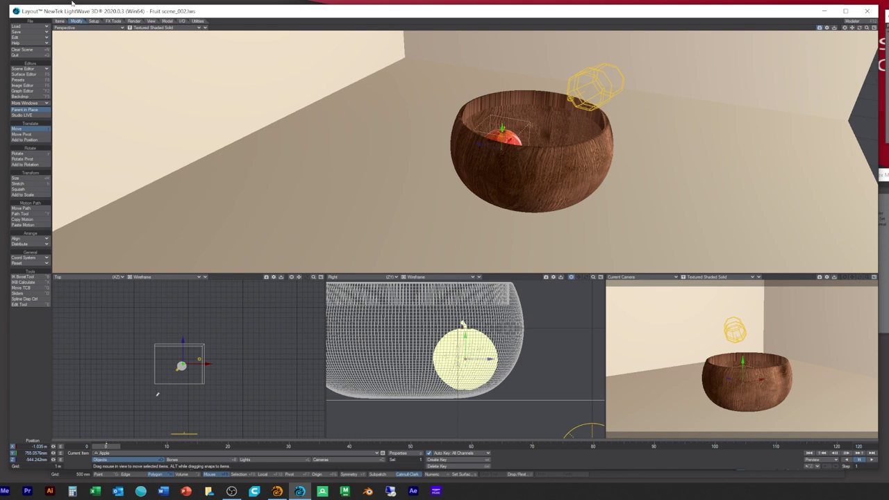
# - Make one clone of the apple in the bowl
pyautogui.click(59, 21)
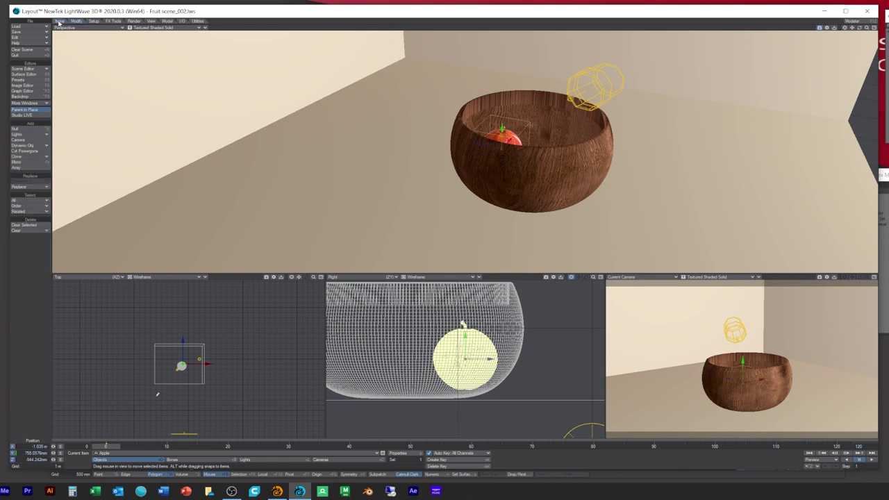
pyautogui.click(26, 158)
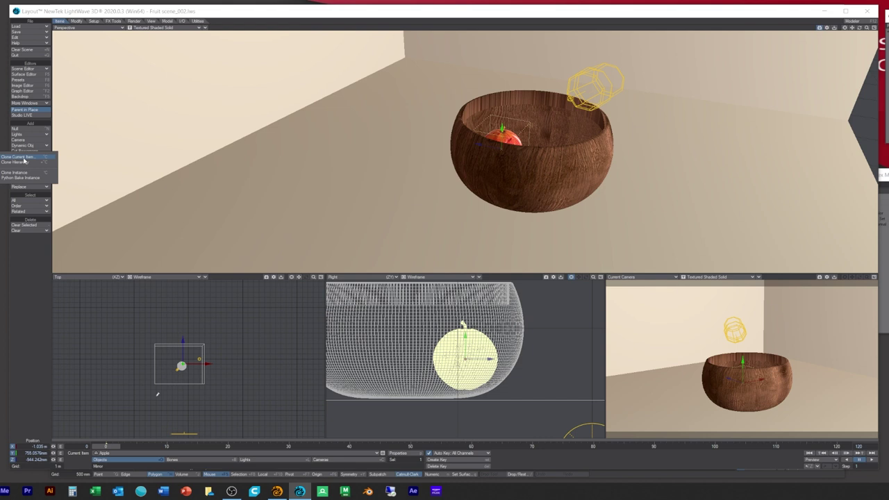
pyautogui.click(25, 159)
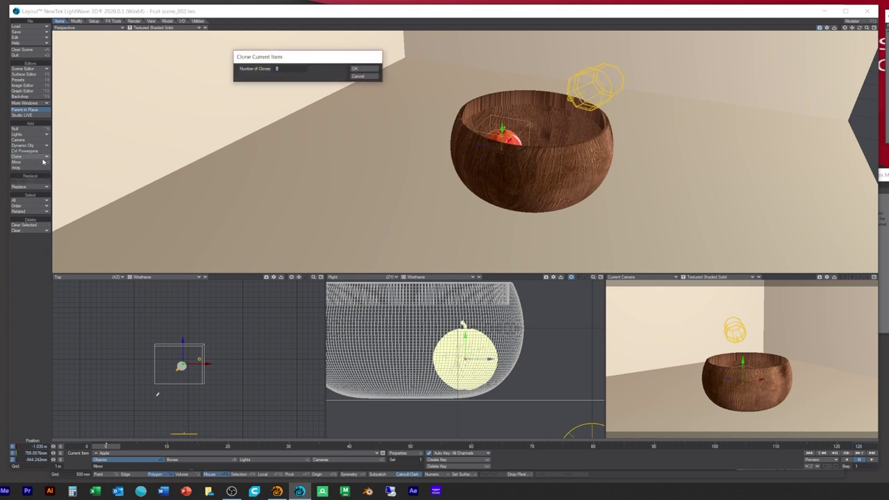
pyautogui.click(358, 69)
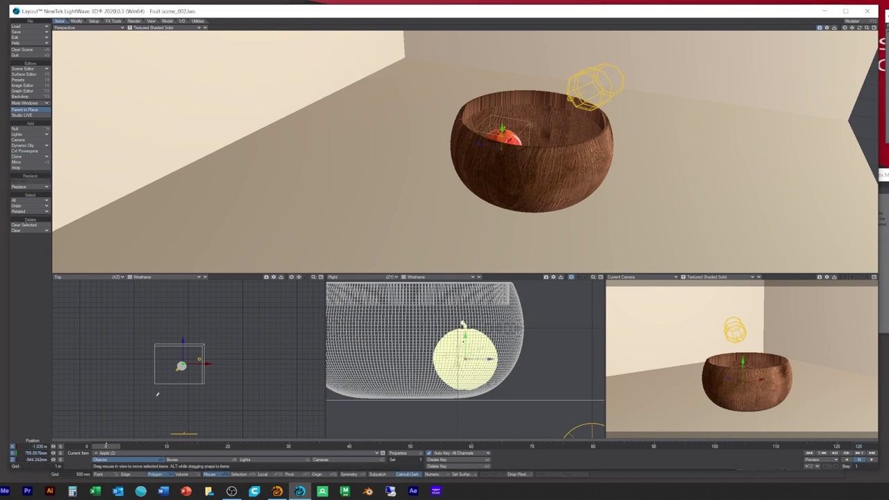
# - Raise the cloned apple above the original to about Y 1.23 m and set it back to about Z -909 mm
pyautogui.moveTo(463, 341); pyautogui.dragTo(464, 280)
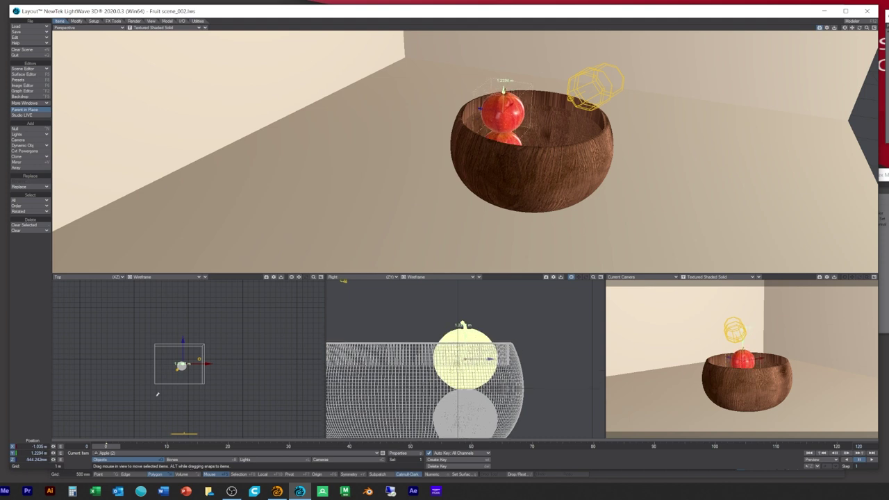
pyautogui.moveTo(490, 360); pyautogui.dragTo(497, 359)
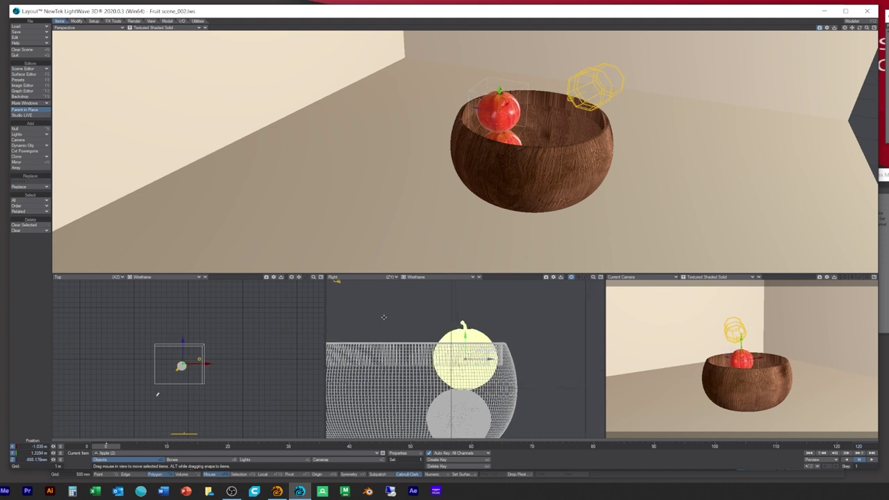
pyautogui.moveTo(313, 277)
pyautogui.mouseDown()
pyautogui.moveTo(368, 277)
pyautogui.moveTo(321, 277)
pyautogui.mouseUp()
pyautogui.click(292, 277)
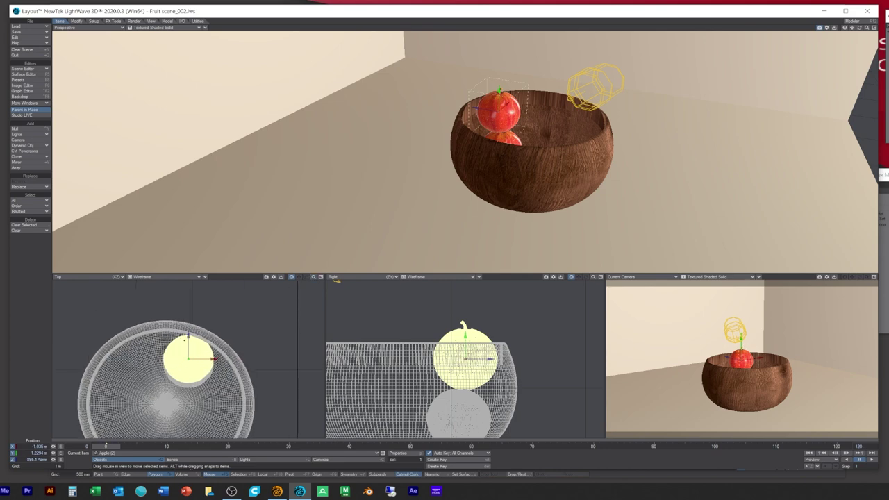
pyautogui.moveTo(188, 338); pyautogui.dragTo(188, 341)
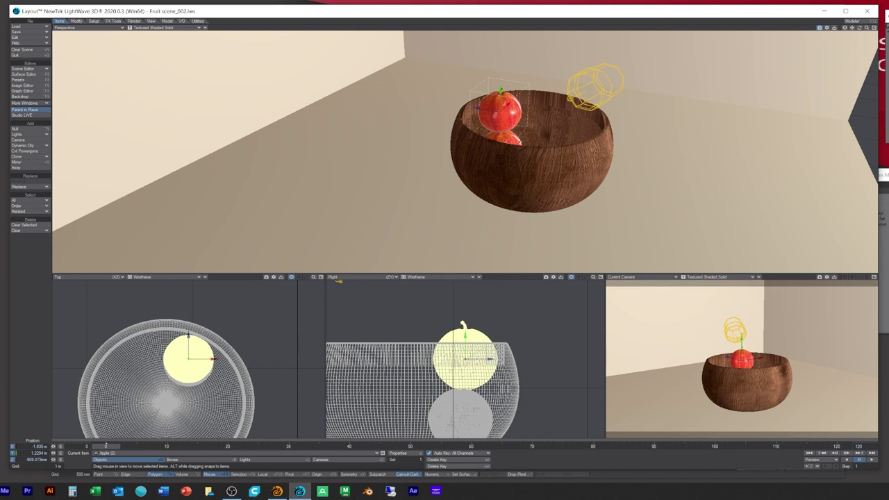
# - Select the lower apple and move it beside the other at the bowl's rim, to about X -1.535 m and Y 1.172 m
pyautogui.press('Up')
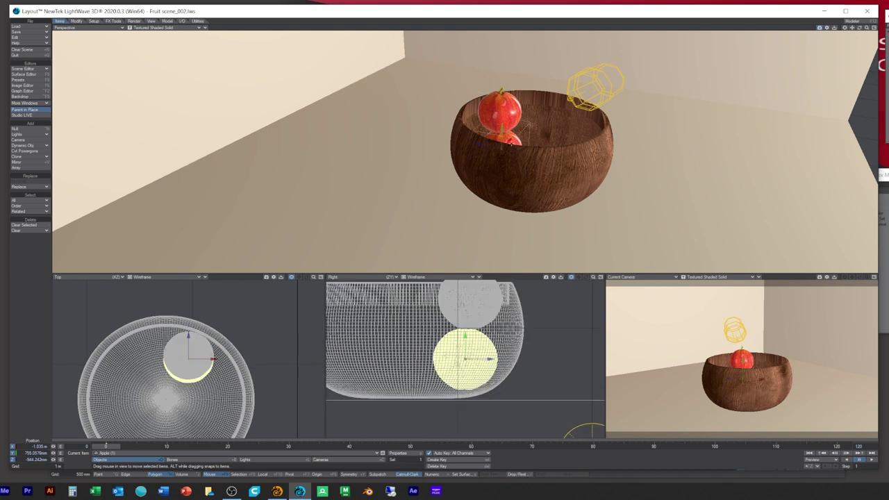
pyautogui.moveTo(510, 143); pyautogui.dragTo(485, 113)
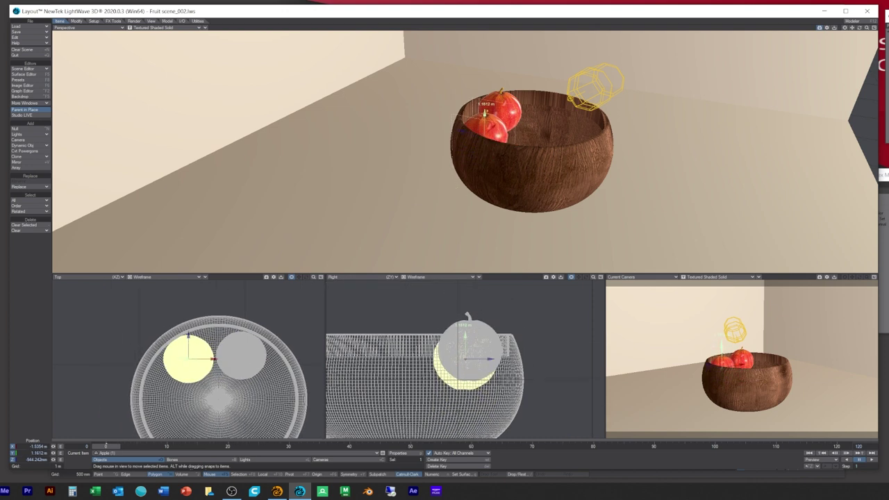
pyautogui.moveTo(489, 126); pyautogui.dragTo(489, 124, button='right')
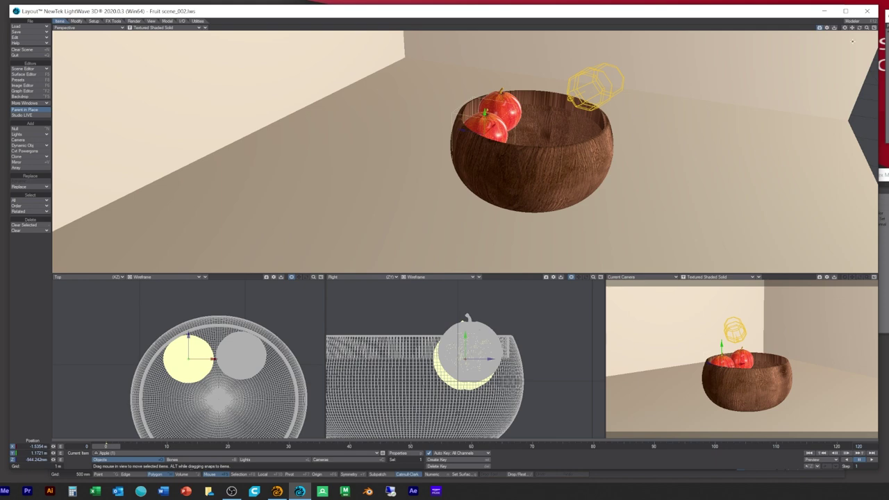
# - Rotate the apple beside the rim to about -33° heading, 0° pitch and -15° bank
pyautogui.moveTo(866, 28); pyautogui.dragTo(466, 84)
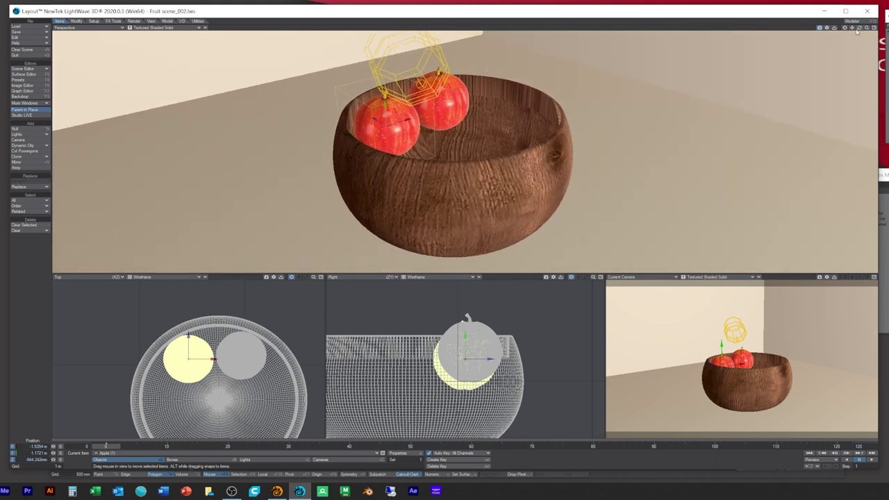
pyautogui.moveTo(864, 30); pyautogui.dragTo(465, 148)
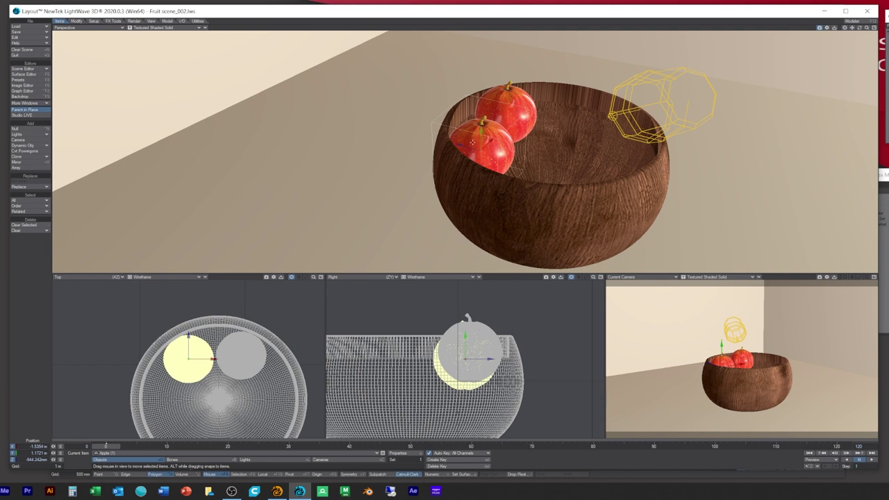
pyautogui.press('y')
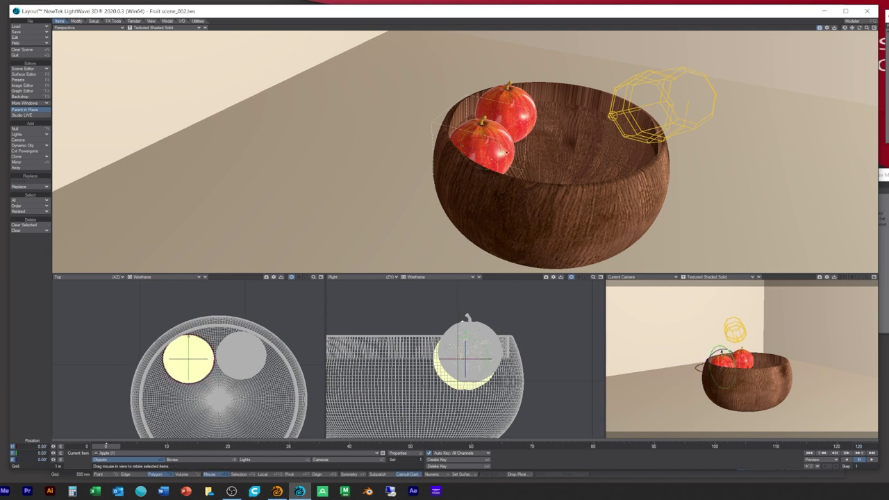
pyautogui.moveTo(492, 165); pyautogui.dragTo(481, 149)
pyautogui.moveTo(481, 150); pyautogui.dragTo(477, 106, button='right')
pyautogui.moveTo(478, 105); pyautogui.dragTo(481, 124)
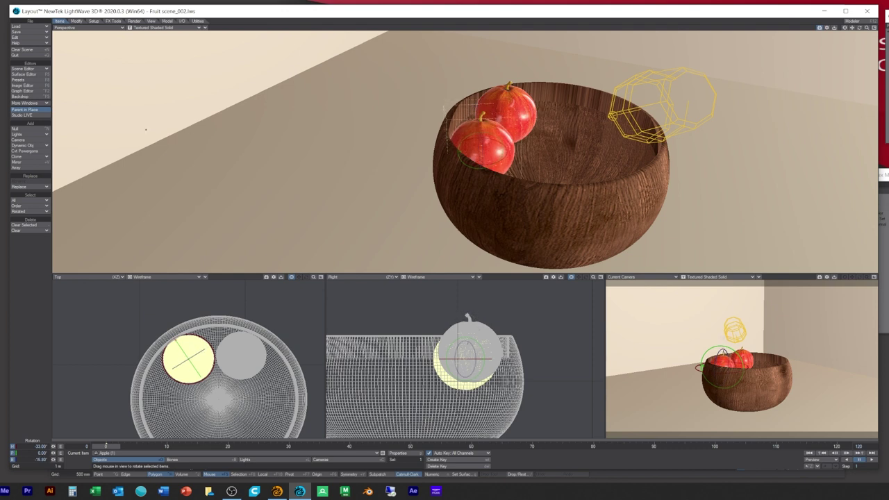
# - Scale the rotated apple down uniformly to about 0.442
pyautogui.click(77, 21)
pyautogui.click(17, 179)
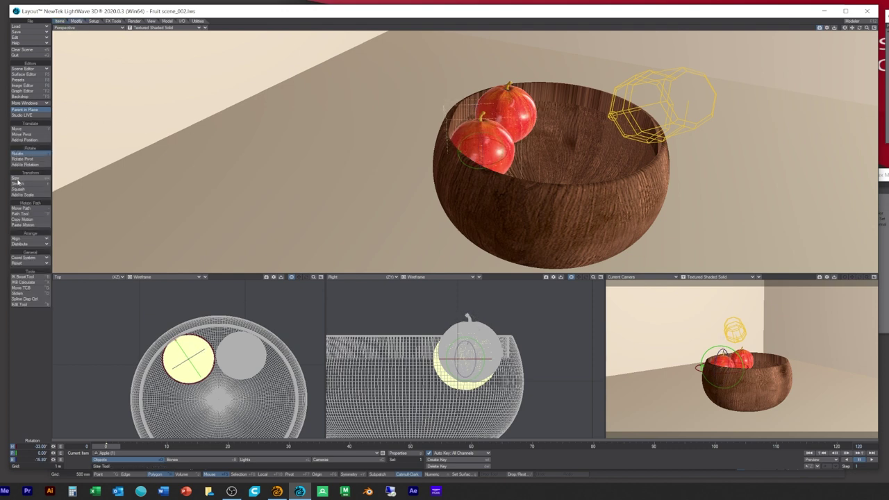
pyautogui.moveTo(498, 146); pyautogui.dragTo(490, 146)
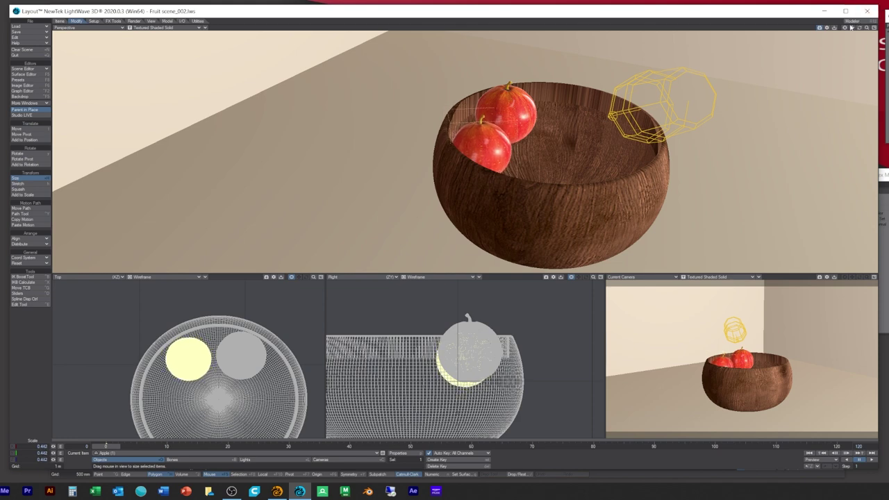
# - Nudge the smaller apple away from the bowl's wall toward its neighbour, to about X -1.50 m
pyautogui.moveTo(860, 29)
pyautogui.mouseDown()
pyautogui.moveTo(826, 25)
pyautogui.moveTo(861, 32)
pyautogui.mouseUp()
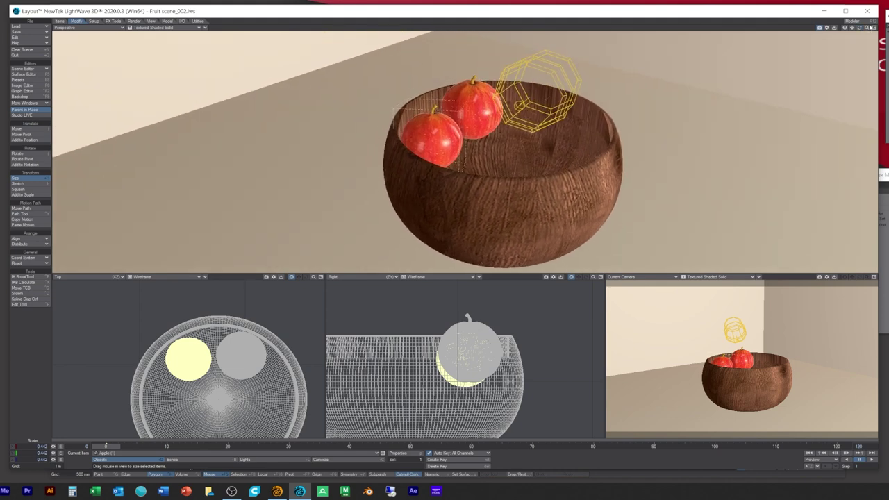
pyautogui.moveTo(861, 30); pyautogui.dragTo(861, 29)
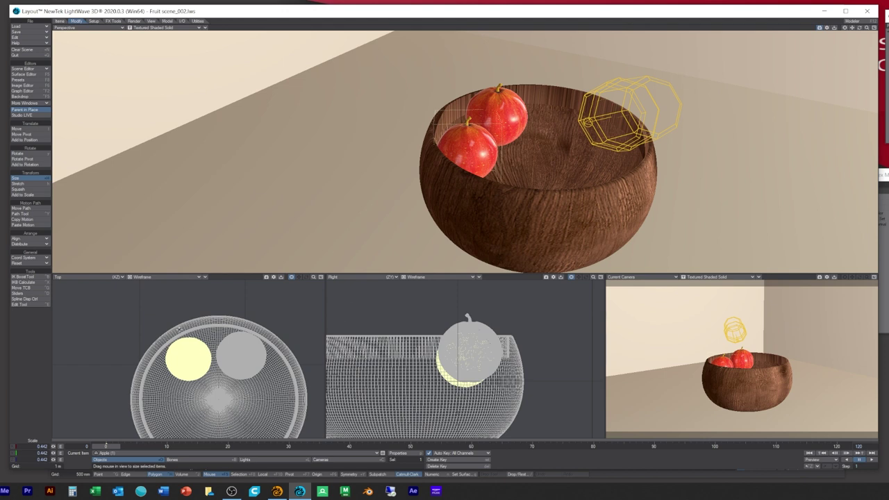
pyautogui.press('t')
pyautogui.moveTo(218, 359); pyautogui.dragTo(222, 359)
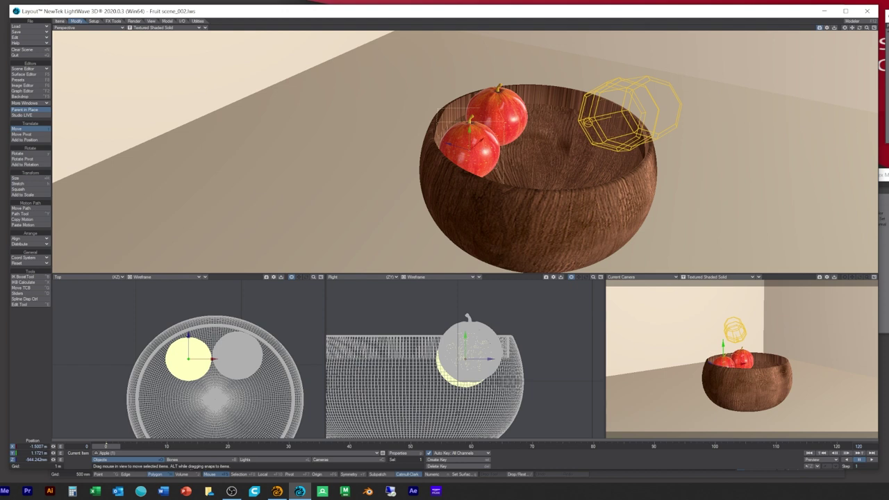
pyautogui.hotkey('alt', 'Tab')
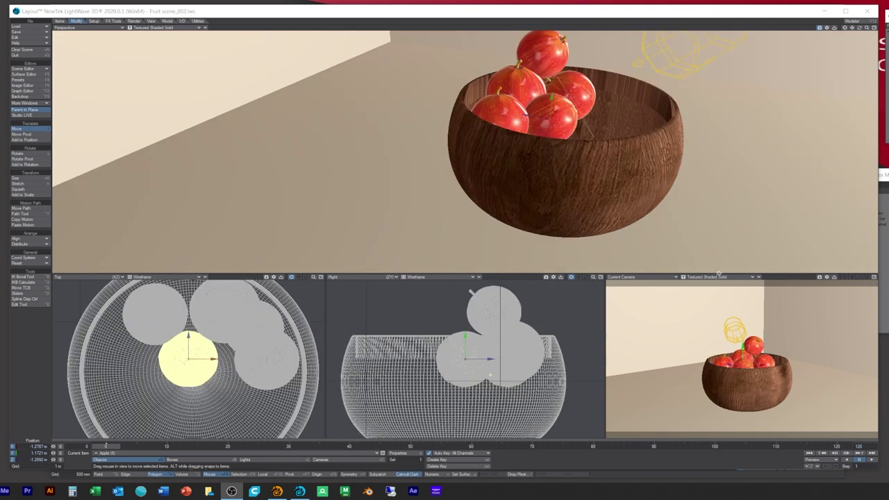
# - Preview the apples with VPR in the camera view, check the apple body surface settings, and restore Textured Shaded Solid display
pyautogui.click(726, 276)
pyautogui.click(699, 295)
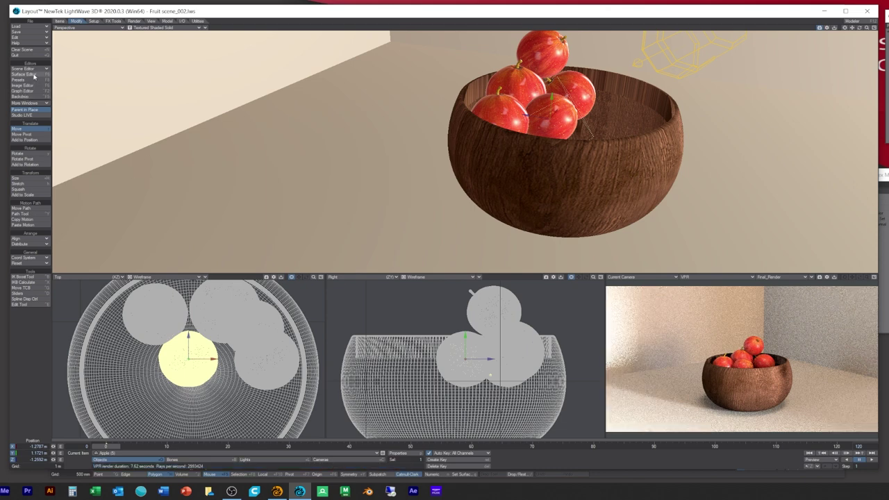
pyautogui.click(32, 74)
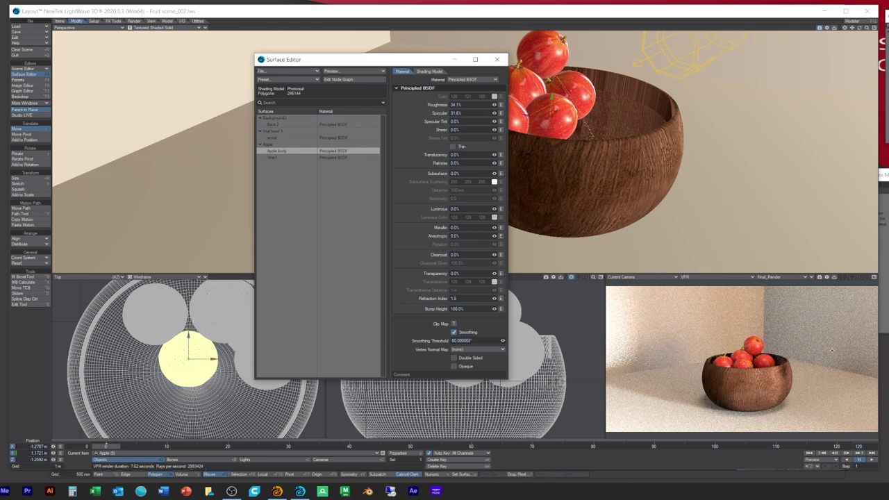
pyautogui.click(497, 59)
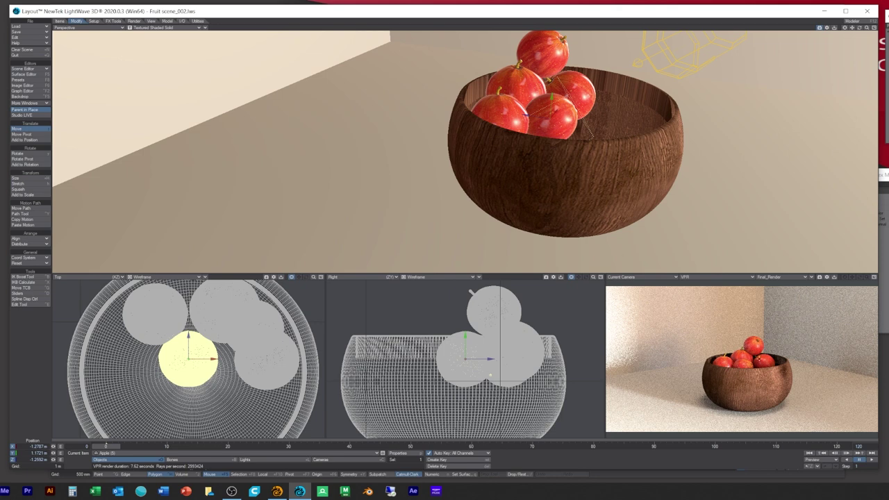
pyautogui.click(726, 277)
pyautogui.click(726, 262)
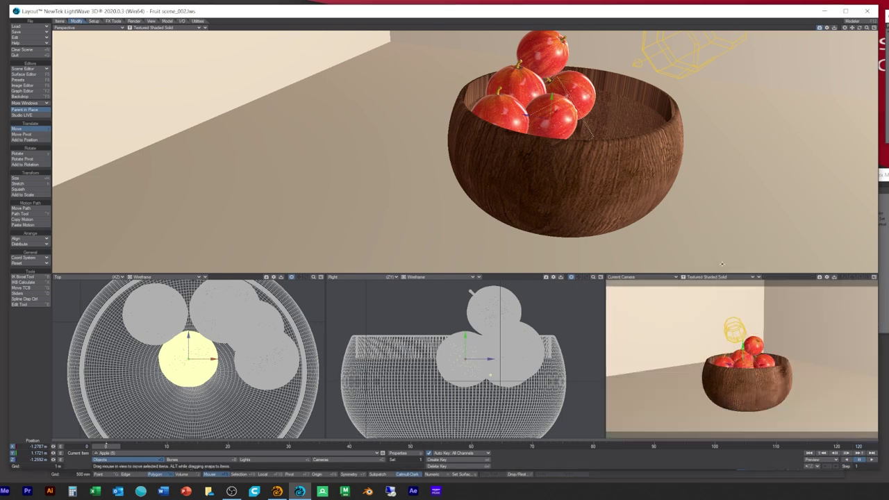
# - Load the Main Orange layer from the Orange object file into the scene
pyautogui.click(32, 27)
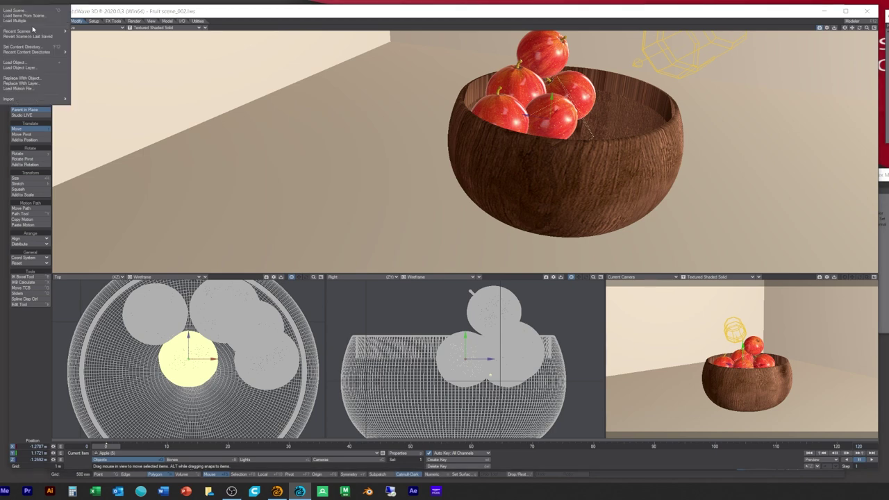
pyautogui.click(21, 68)
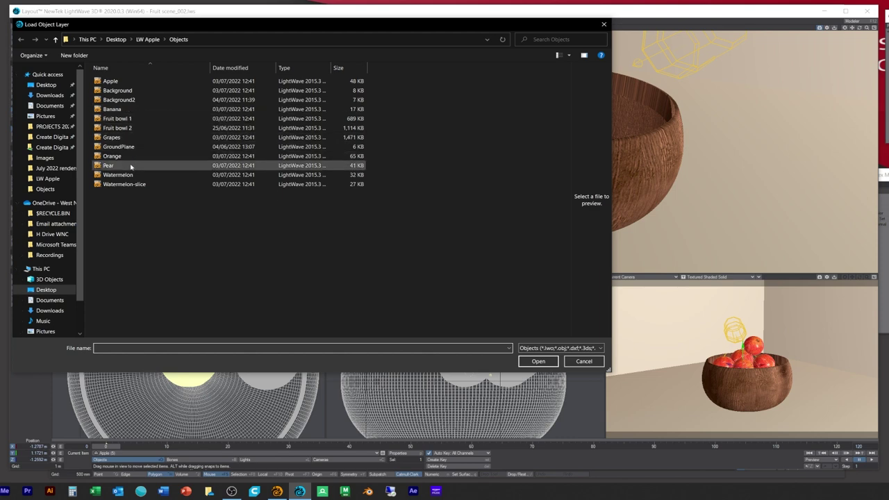
pyautogui.click(139, 156)
pyautogui.click(540, 361)
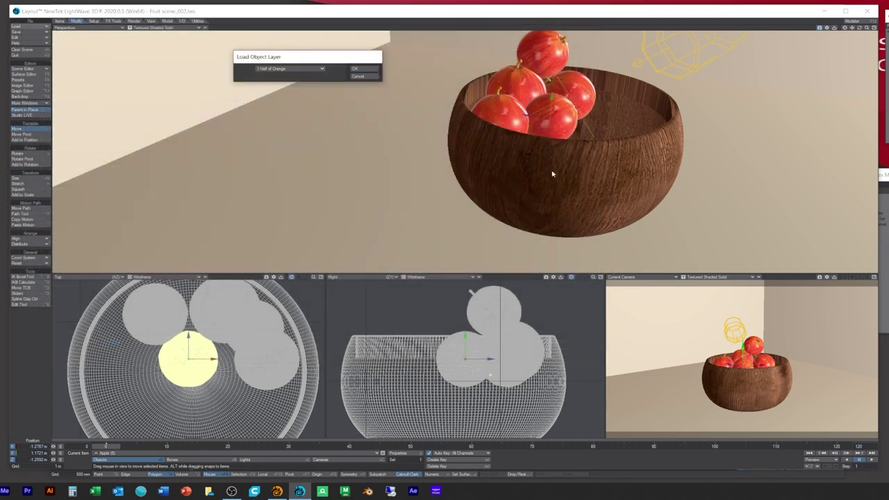
pyautogui.click(297, 70)
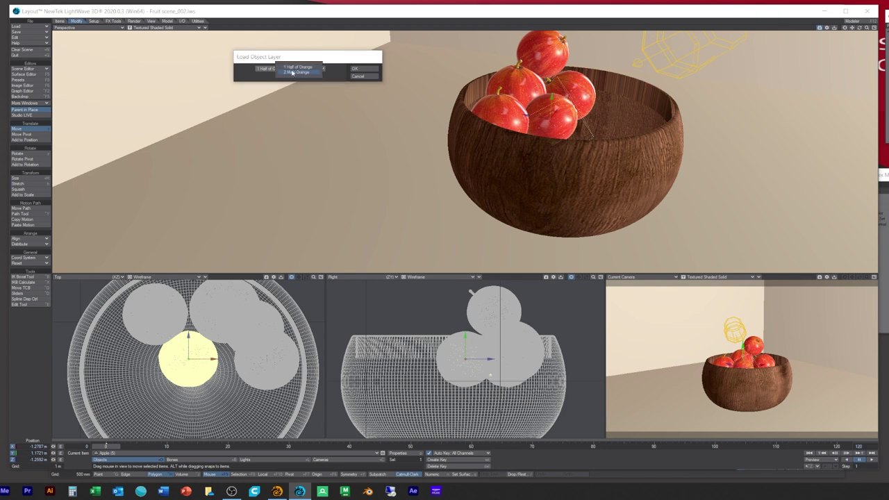
pyautogui.click(292, 73)
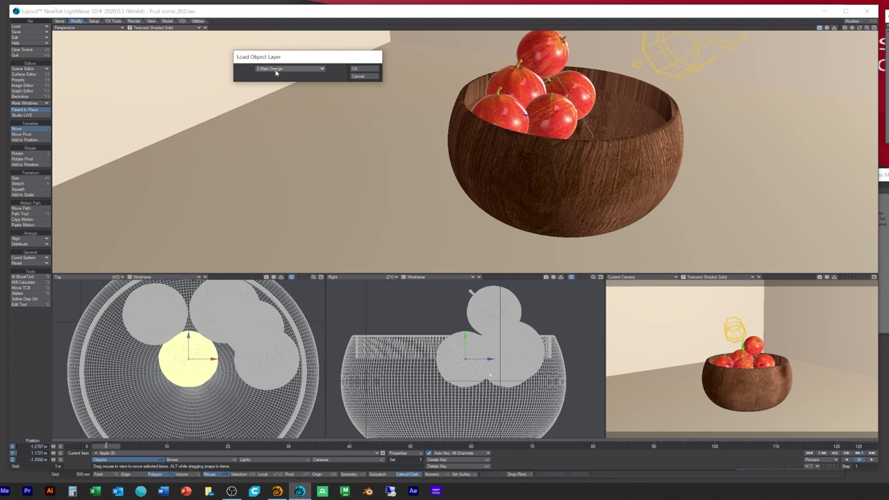
pyautogui.click(365, 68)
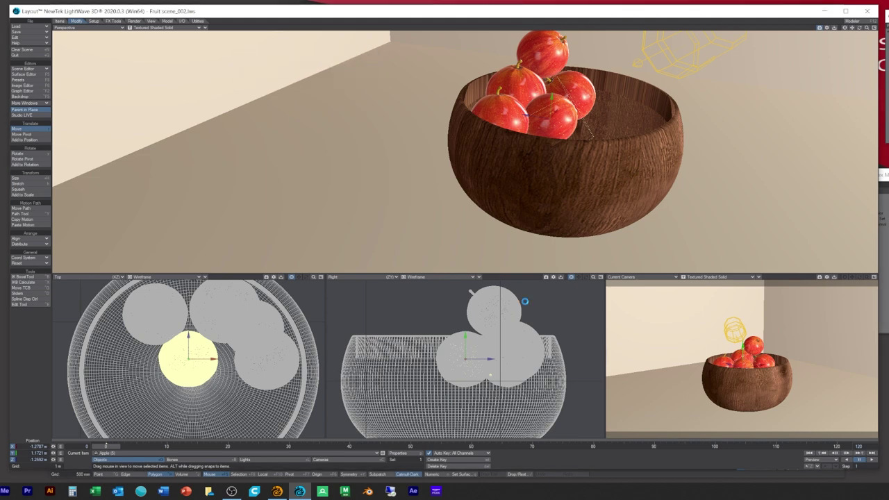
# - Move the loaded orange into the bowl beside the apples, to about X -1.15 m, Y 1.16 m and Z -1.63 m
pyautogui.press('a')
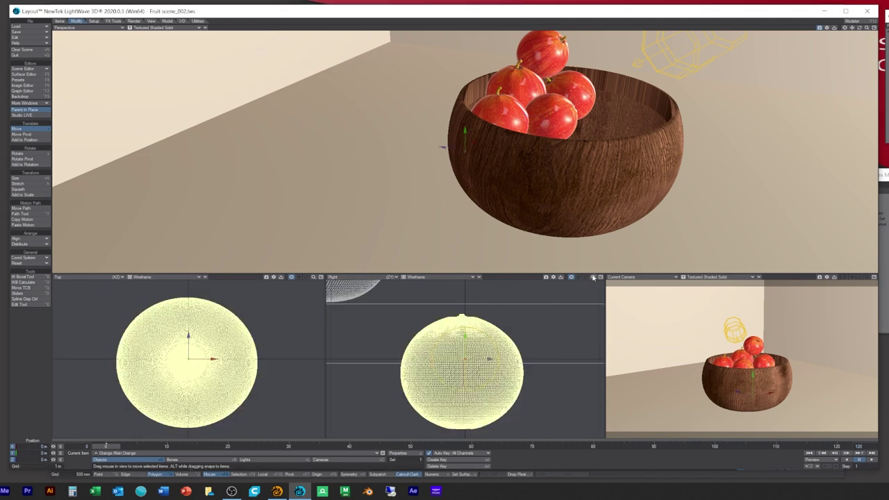
pyautogui.moveTo(593, 278); pyautogui.dragTo(551, 278)
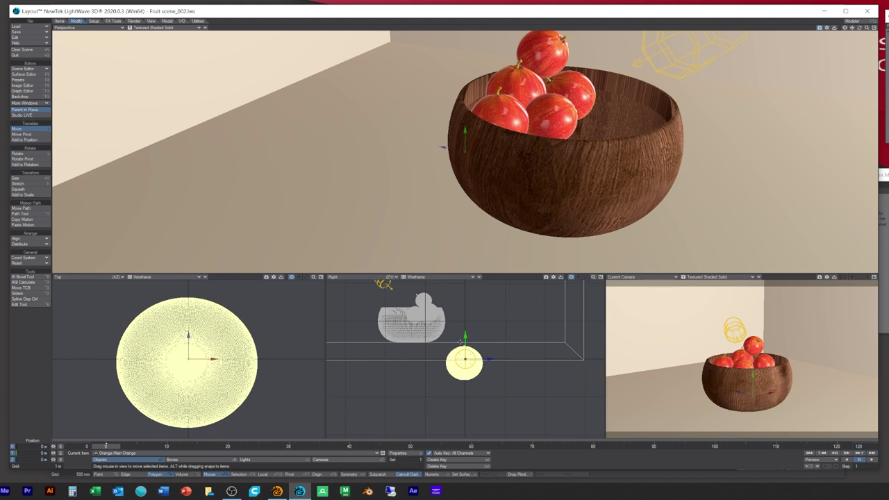
pyautogui.moveTo(461, 341); pyautogui.dragTo(461, 321)
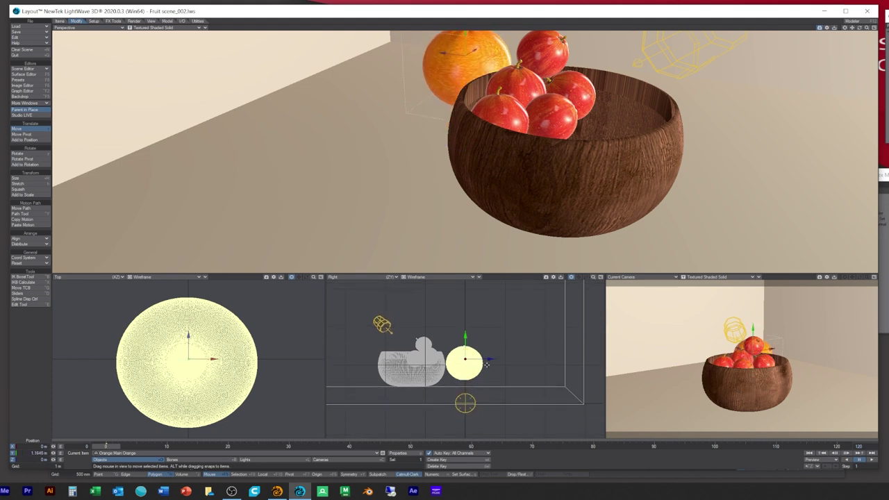
pyautogui.moveTo(490, 359); pyautogui.dragTo(425, 359)
pyautogui.moveTo(213, 359); pyautogui.dragTo(39, 359)
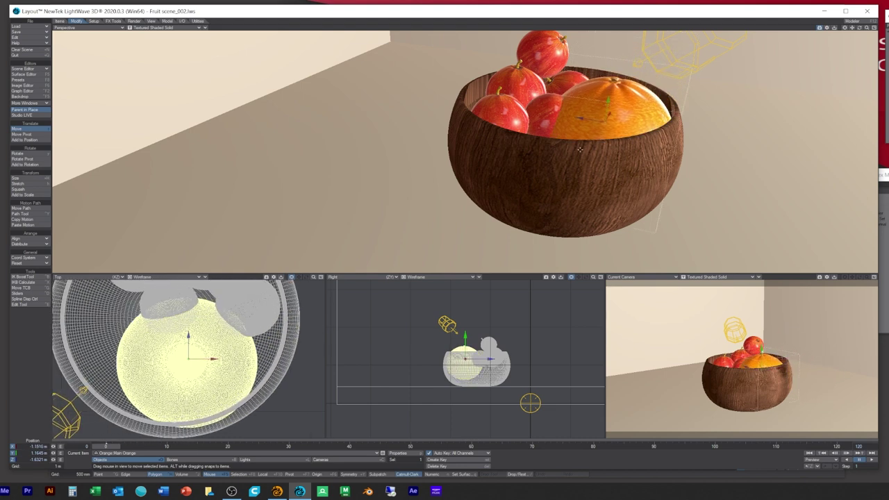
# - Scale the orange down uniformly to about 0.406 and place it next to the lower apple, at about X -1.03 m and Z -1.55 m
pyautogui.click(19, 177)
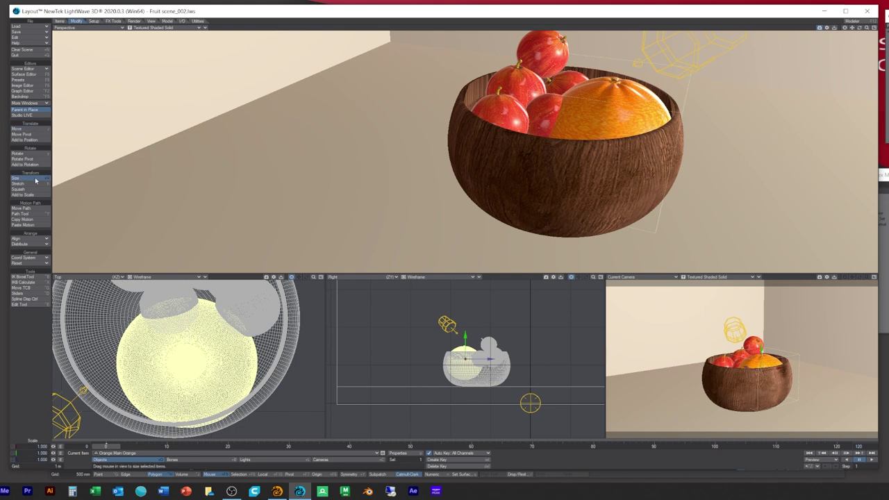
pyautogui.moveTo(187, 359); pyautogui.dragTo(135, 359)
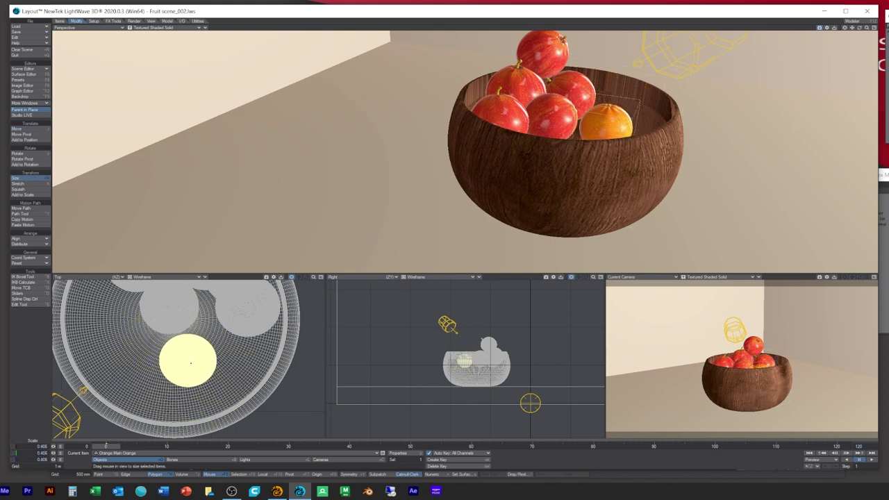
pyautogui.click(28, 129)
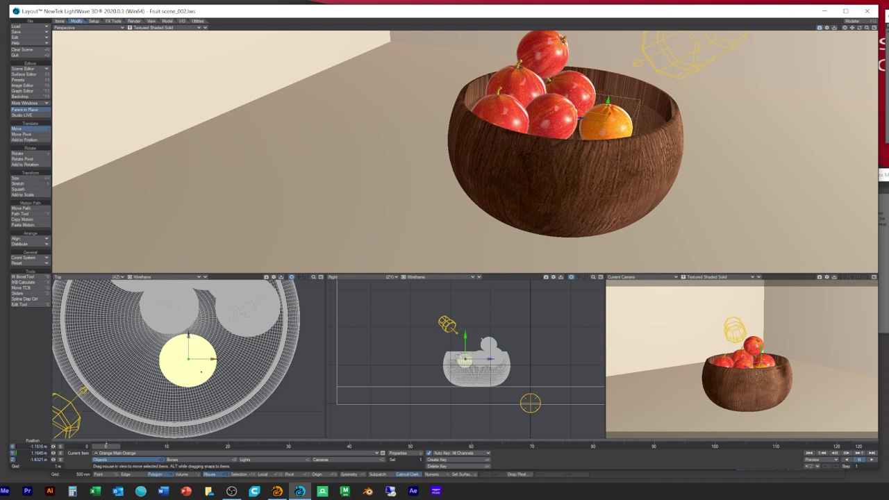
pyautogui.moveTo(212, 359)
pyautogui.mouseDown()
pyautogui.moveTo(229, 359)
pyautogui.moveTo(212, 359)
pyautogui.mouseUp()
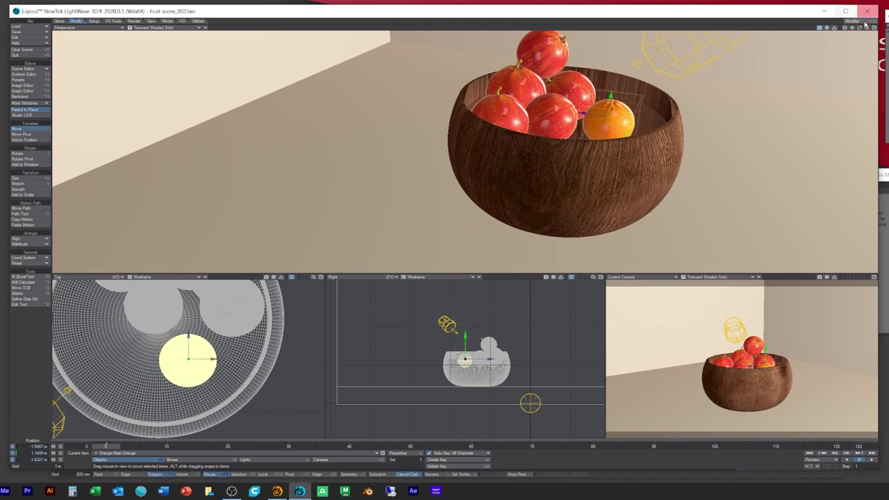
pyautogui.moveTo(859, 28); pyautogui.dragTo(836, 52)
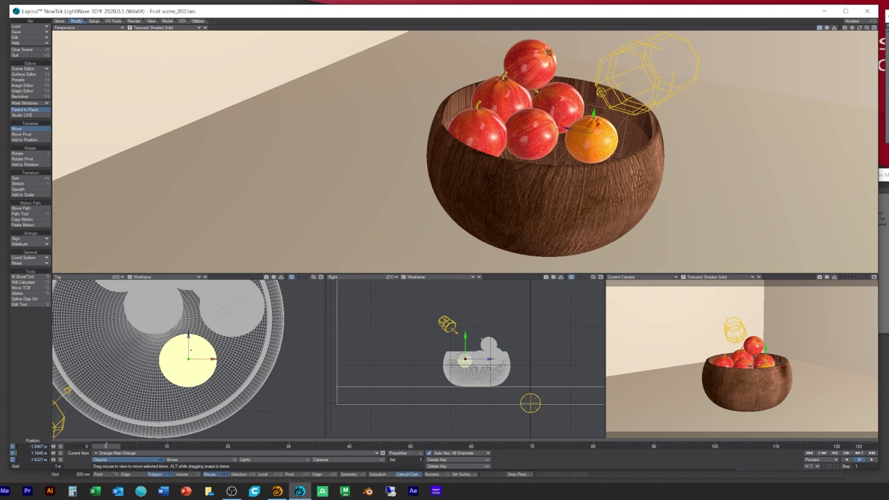
pyautogui.moveTo(186, 340); pyautogui.dragTo(210, 359)
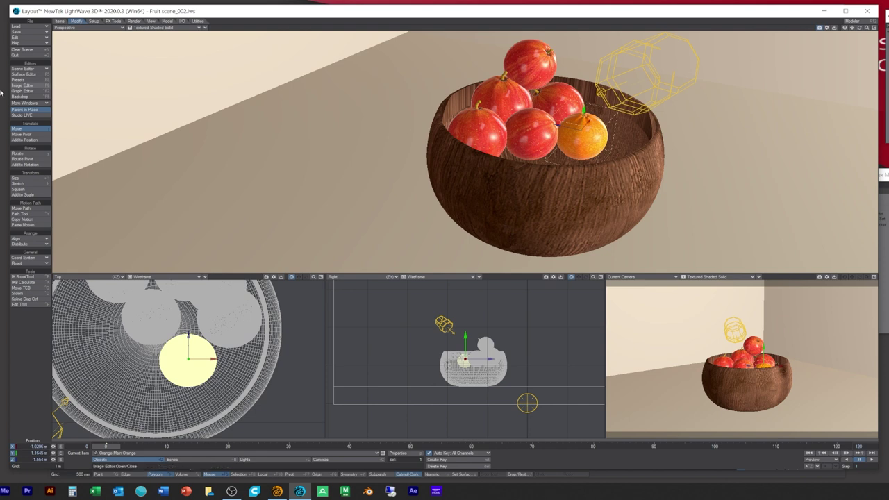
# - Clone the orange and place the copy higher at the bowl's rim, at about X -0.80 m, Y 1.39 m and Z -1.63 m
pyautogui.click(60, 21)
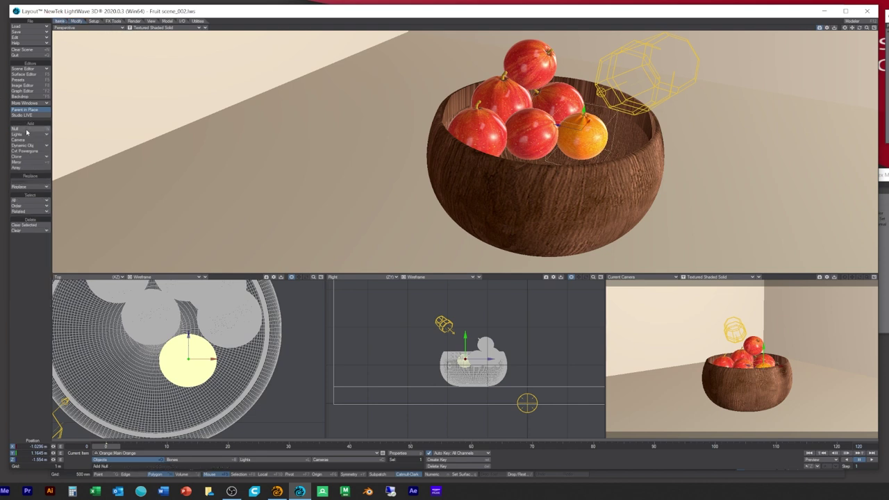
pyautogui.click(28, 157)
pyautogui.click(30, 157)
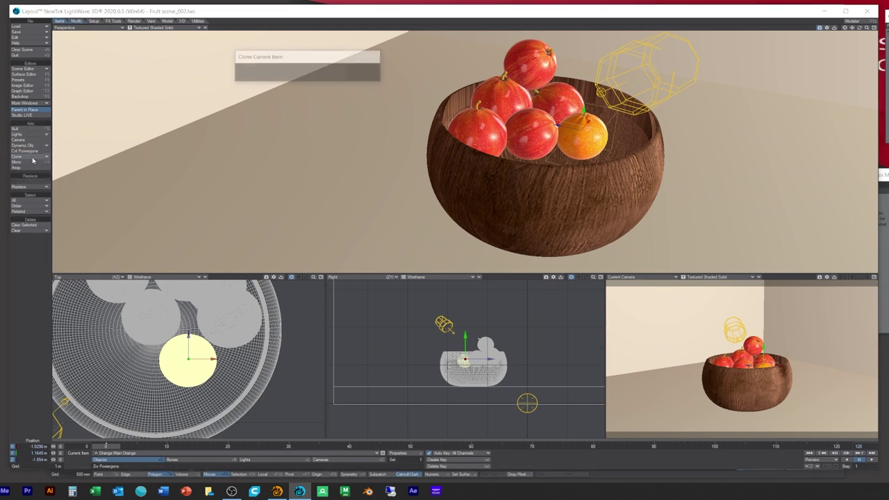
pyautogui.click(363, 64)
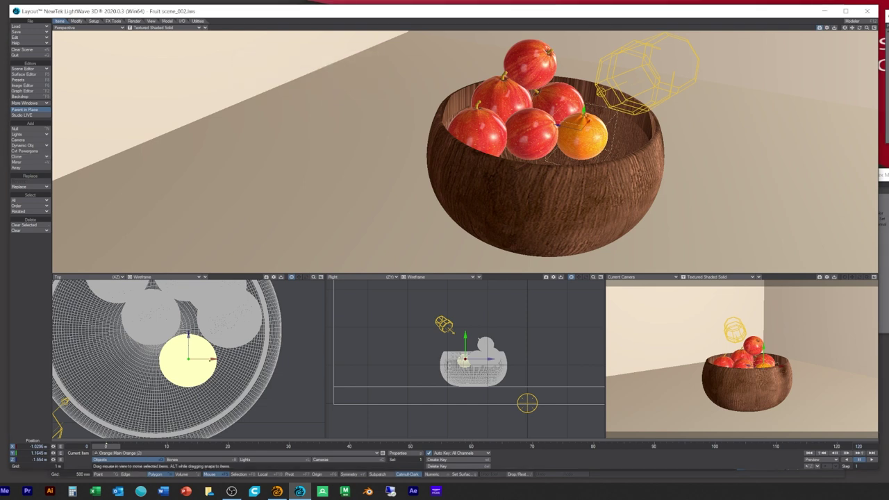
pyautogui.moveTo(210, 360); pyautogui.dragTo(253, 360)
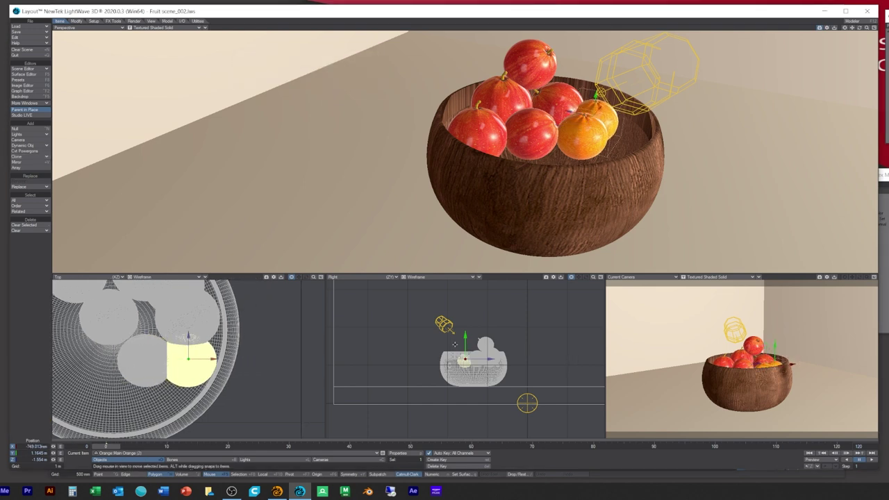
pyautogui.moveTo(455, 345); pyautogui.dragTo(450, 333)
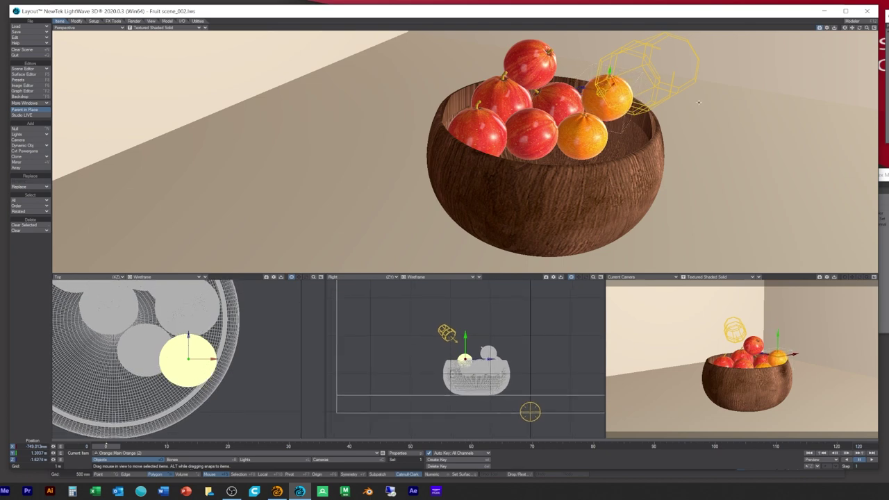
pyautogui.moveTo(859, 28); pyautogui.dragTo(838, 30)
pyautogui.moveTo(465, 118); pyautogui.dragTo(457, 120)
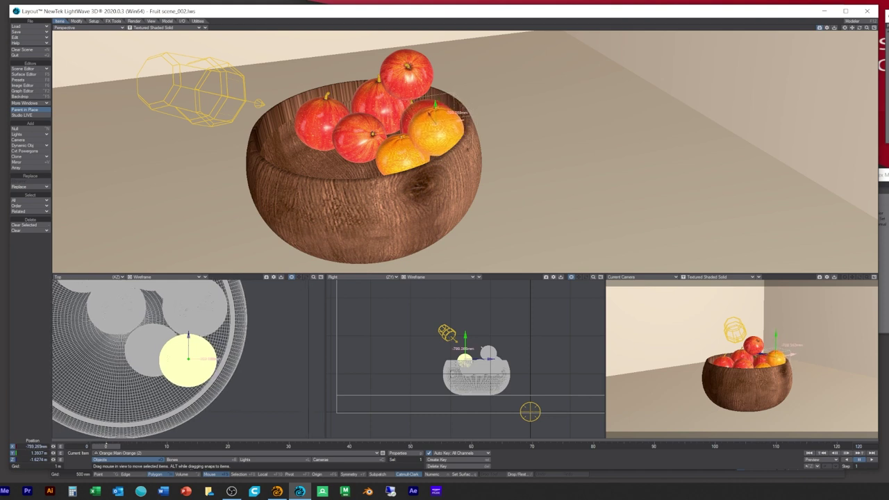
# - Scale the orange at the rim down uniformly to about 0.374 and rotate it to a 40° bank
pyautogui.click(77, 22)
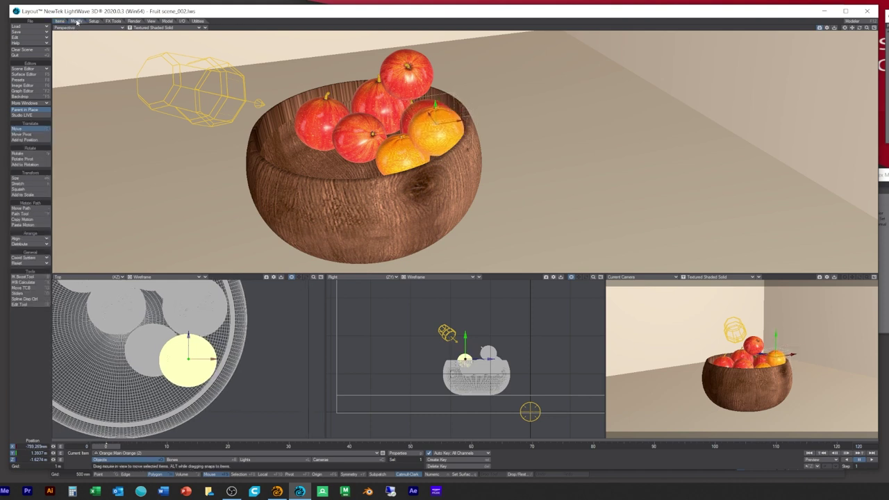
pyautogui.click(21, 178)
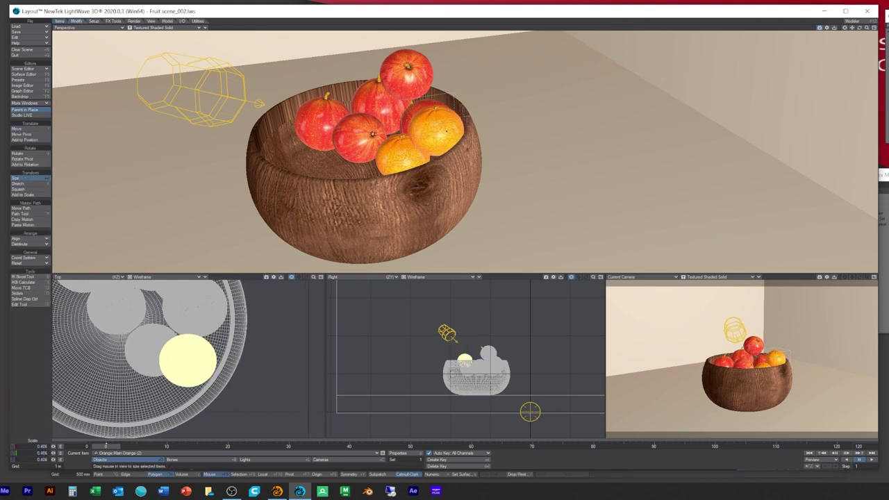
pyautogui.moveTo(447, 130); pyautogui.dragTo(439, 130)
pyautogui.press('y')
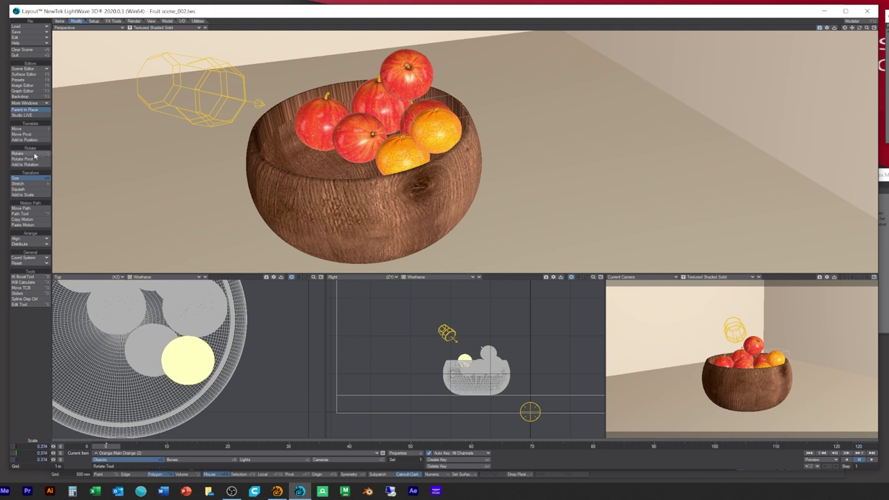
pyautogui.moveTo(455, 116); pyautogui.dragTo(466, 124)
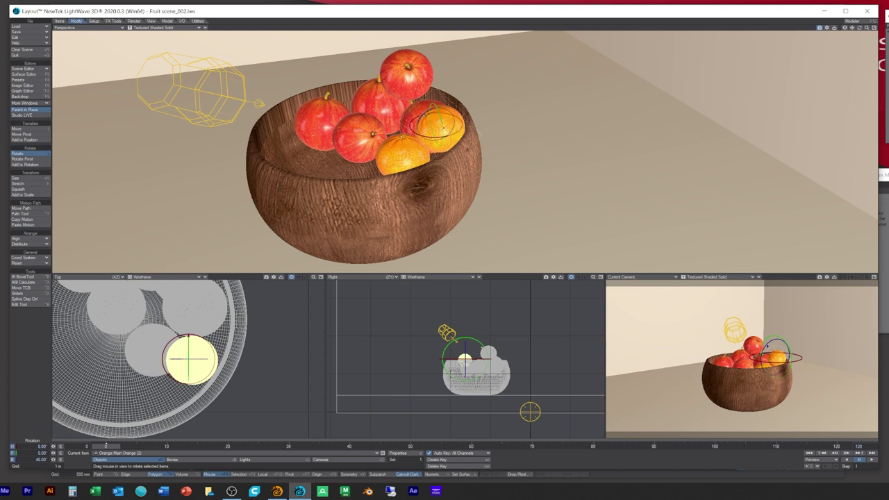
# - Clone the tilted orange at the rim to add more oranges to the bowl
pyautogui.click(60, 21)
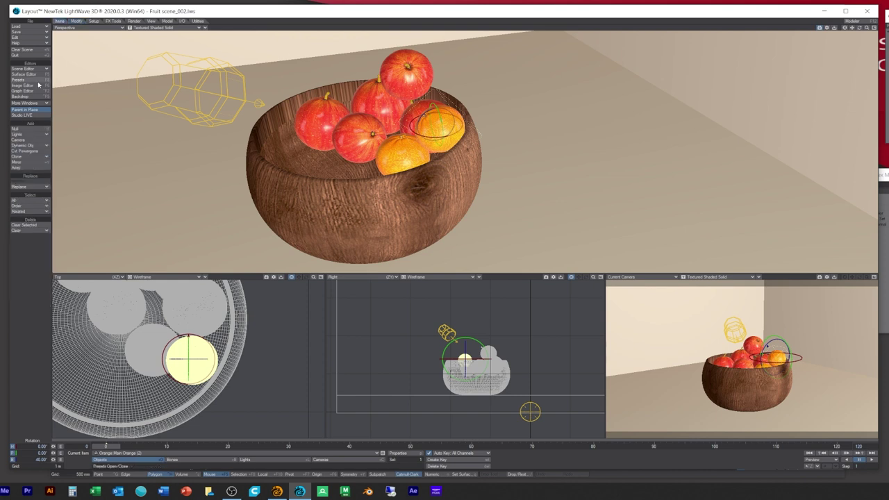
pyautogui.click(31, 158)
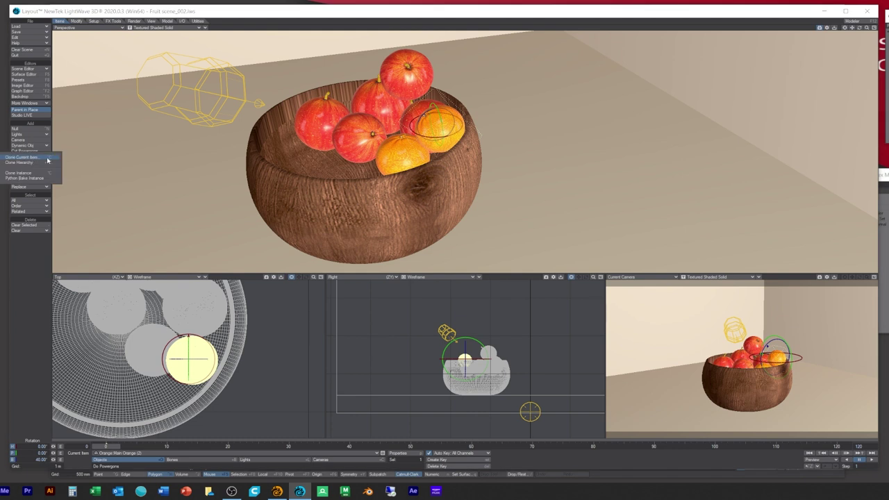
pyautogui.click(365, 158)
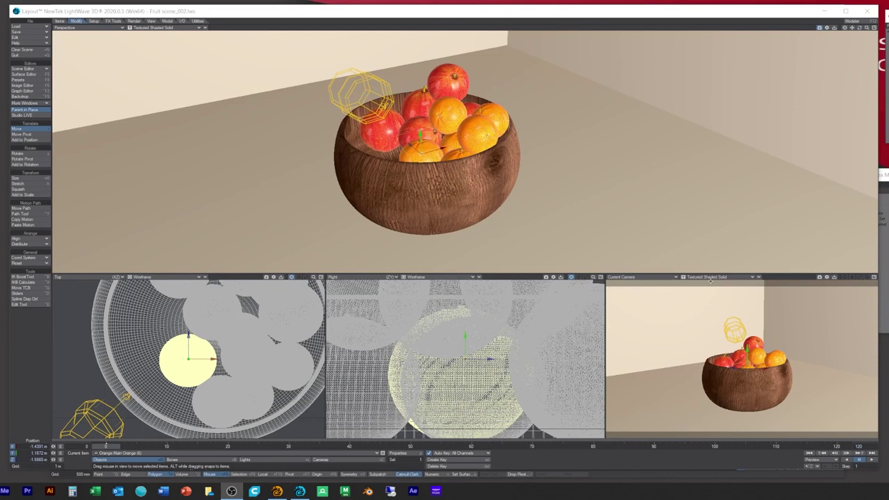
# - Switch the camera view to VPR to preview the fruit arrangement as rendered
pyautogui.click(722, 278)
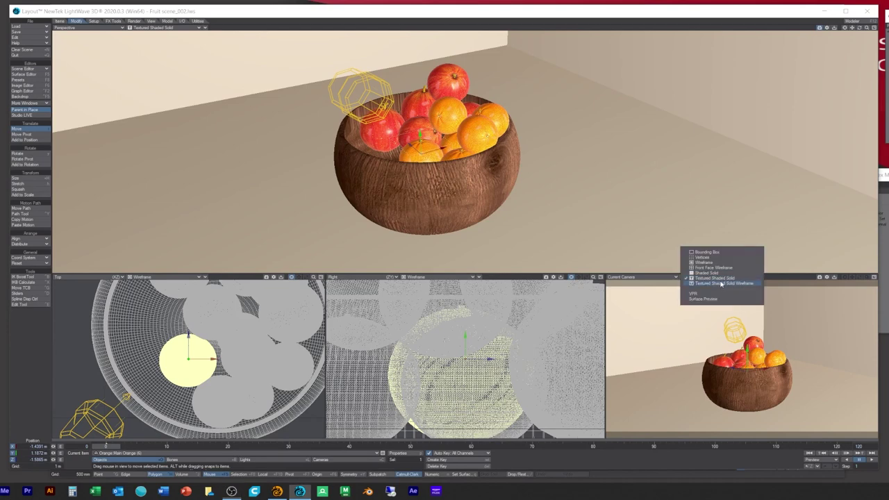
pyautogui.click(718, 295)
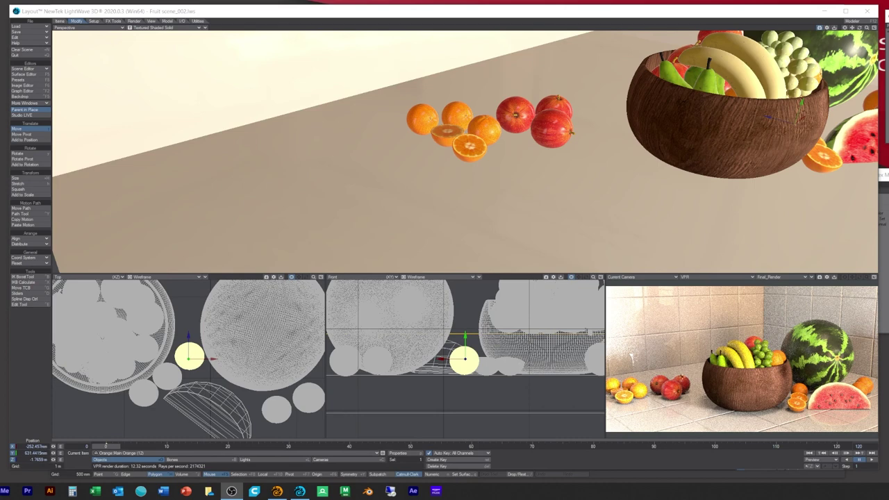
# - Render a test frame of the fruit scene through the camera and dismiss the finished image
pyautogui.click(347, 460)
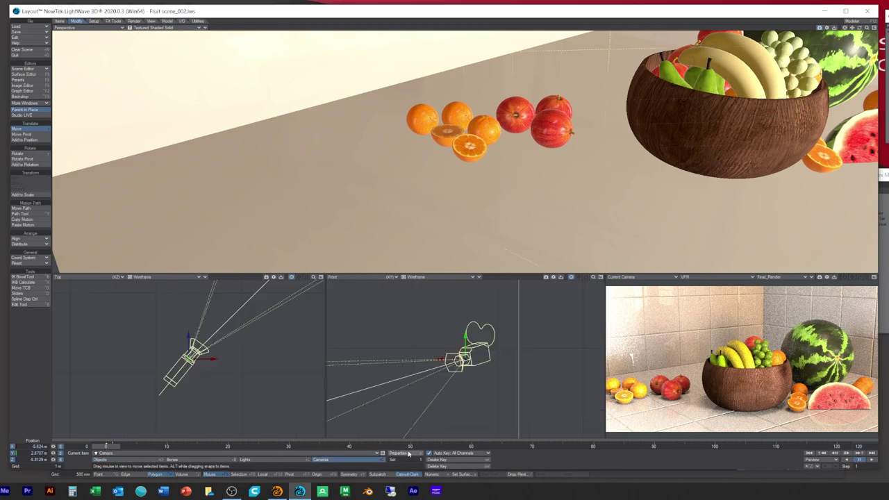
pyautogui.click(104, 459)
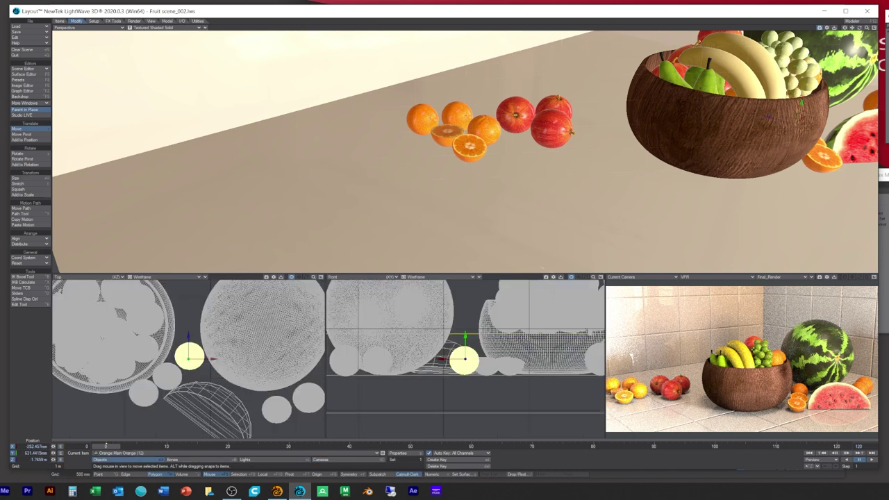
pyautogui.click(134, 21)
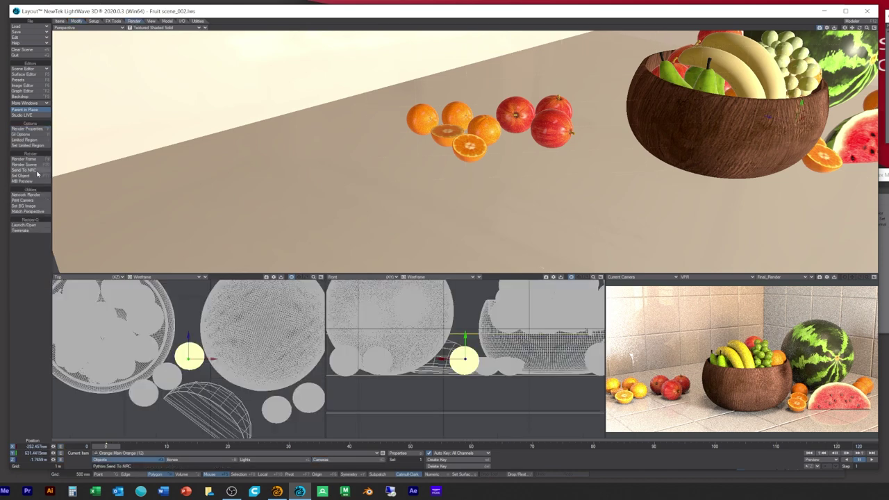
pyautogui.click(24, 159)
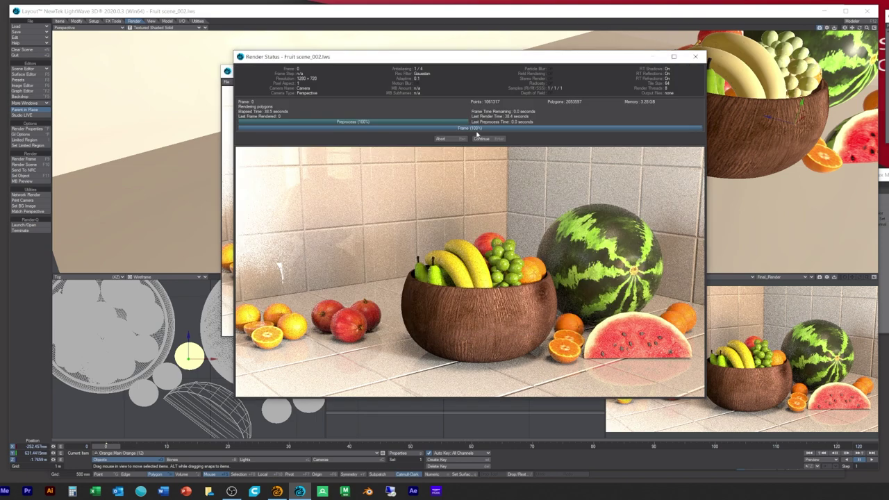
pyautogui.click(484, 138)
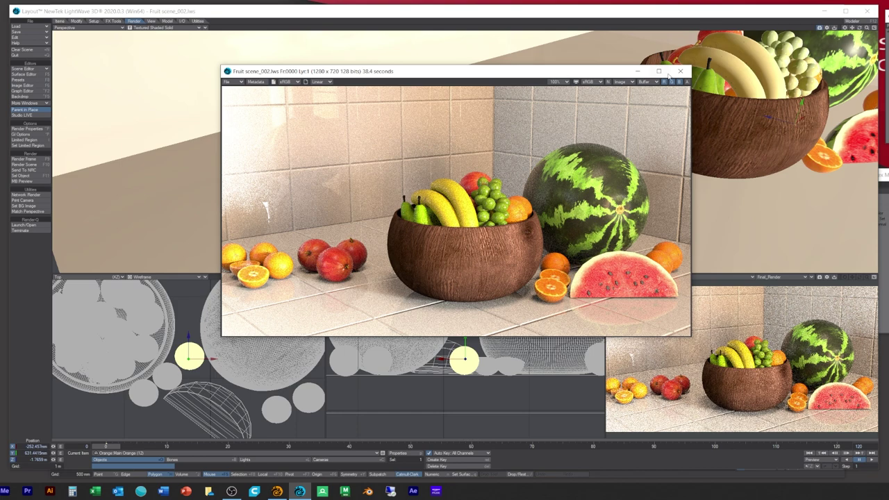
pyautogui.click(638, 70)
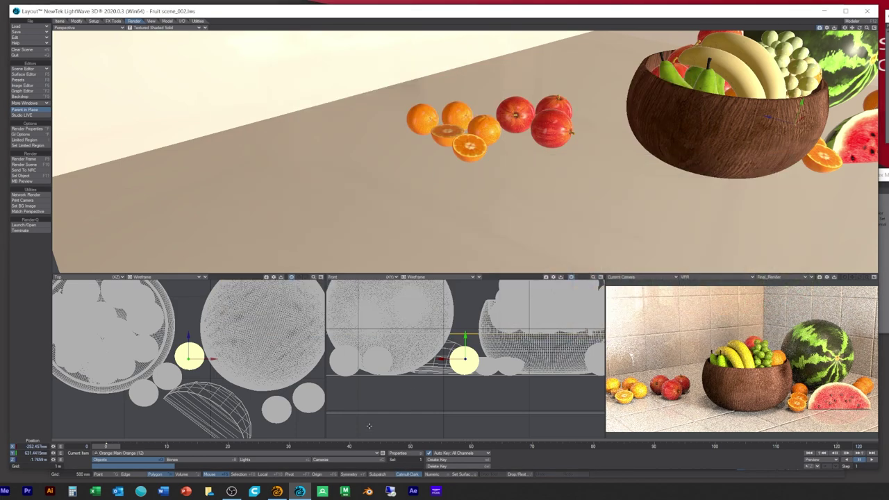
# - Set the camera's maximum samples to 24
pyautogui.click(346, 460)
pyautogui.click(400, 453)
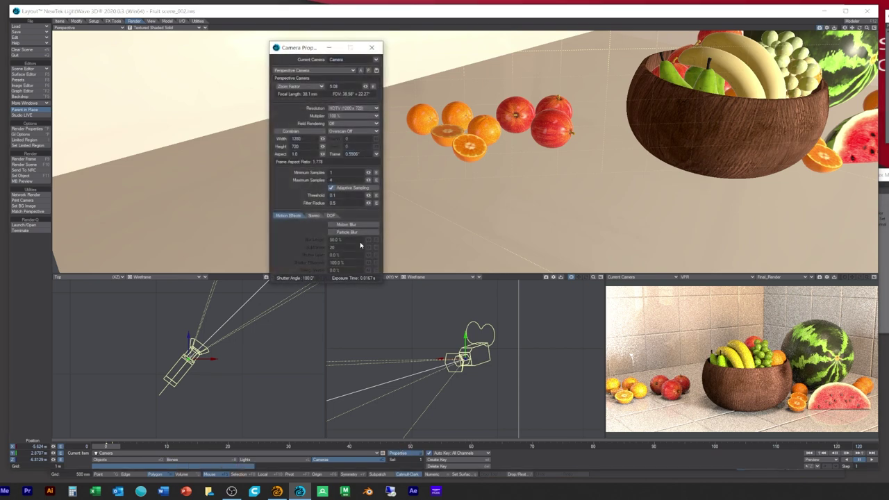
pyautogui.moveTo(339, 181); pyautogui.dragTo(296, 188)
pyautogui.write('24')
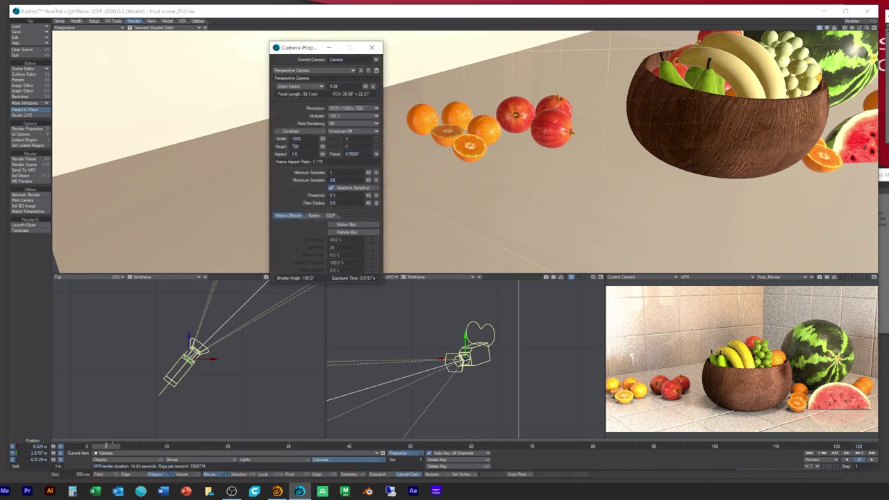
pyautogui.click(371, 48)
# - Set both the reflection samples and the refraction samples to 4 in the render properties
pyautogui.click(27, 129)
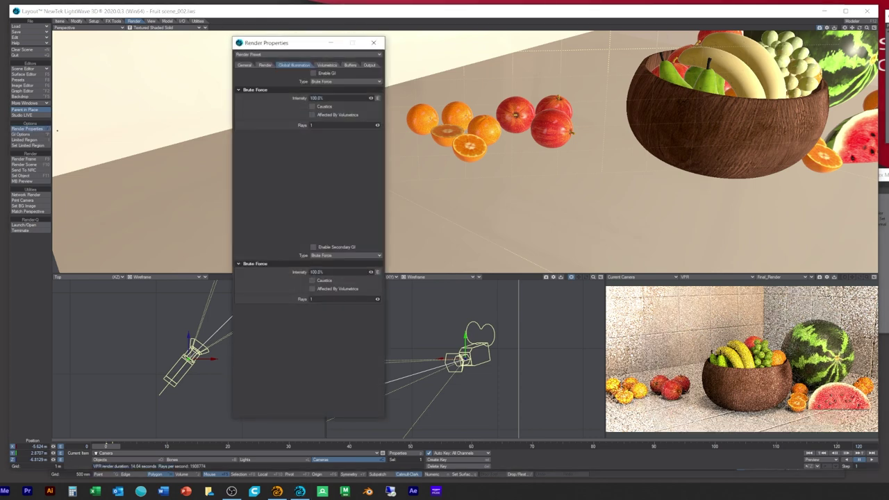
pyautogui.click(266, 65)
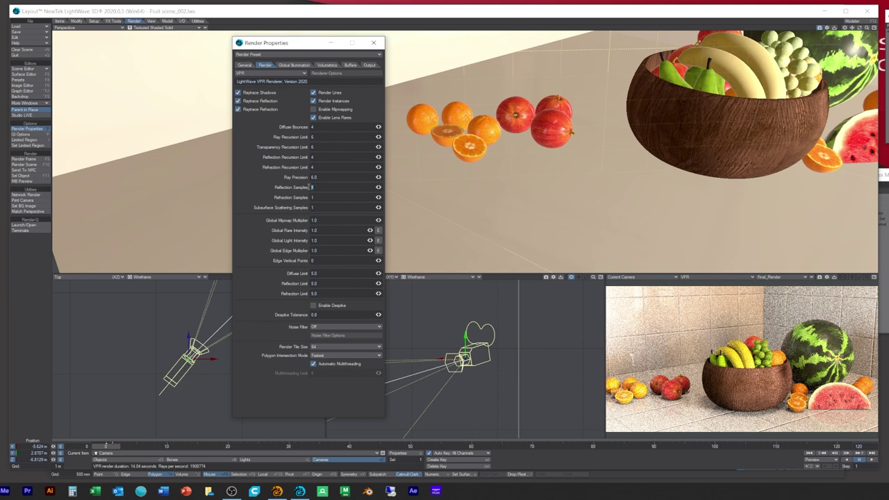
pyautogui.write('4')
pyautogui.press('Return')
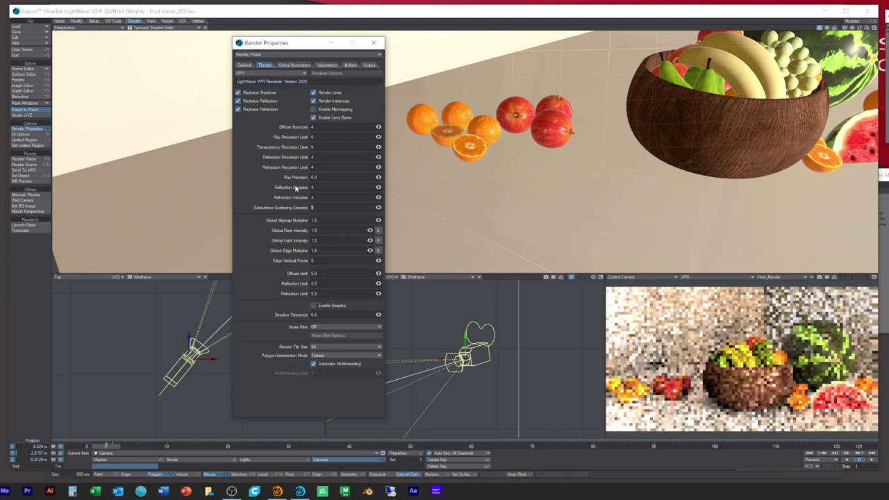
# - Enable Despike with a tolerance of 0.2 and change the polygon intersection mode to Watertight
pyautogui.click(312, 305)
pyautogui.click(333, 314)
pyautogui.write('0.2')
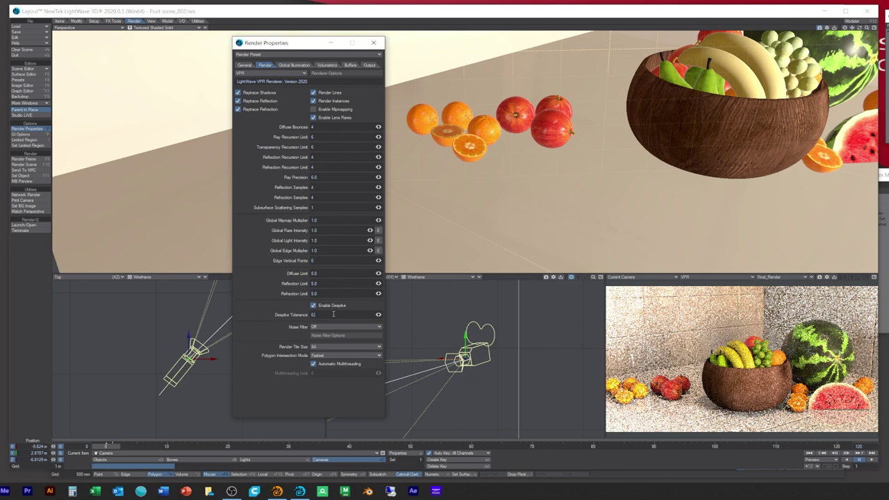
pyautogui.press('Return')
pyautogui.click(346, 355)
pyautogui.click(336, 359)
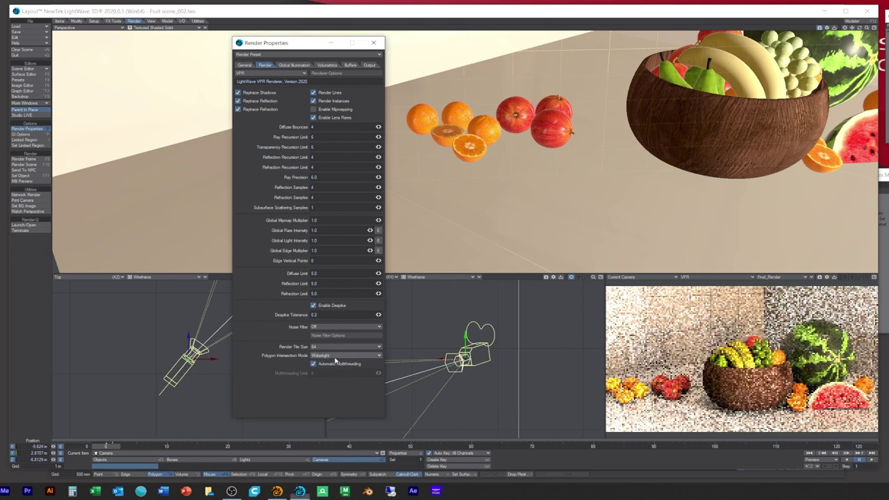
pyautogui.click(373, 42)
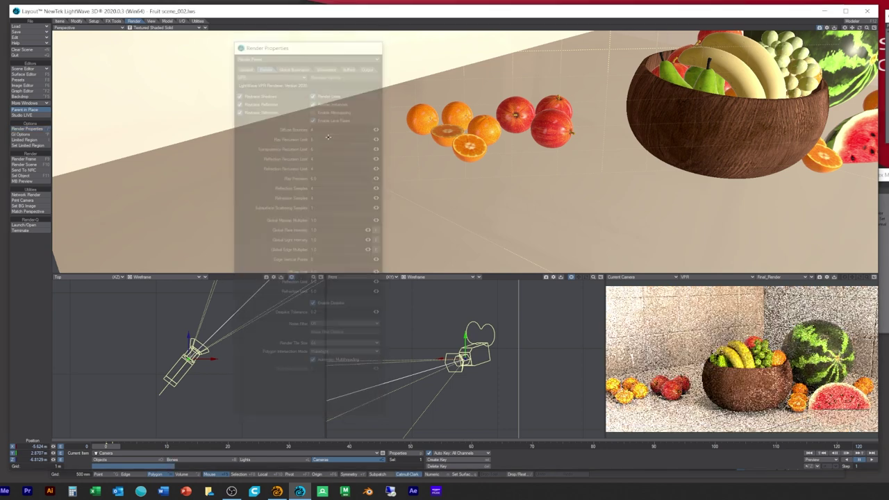
# - Set the environment light's samples to 12 and its MIS samples to 1024
pyautogui.click(270, 460)
pyautogui.click(400, 452)
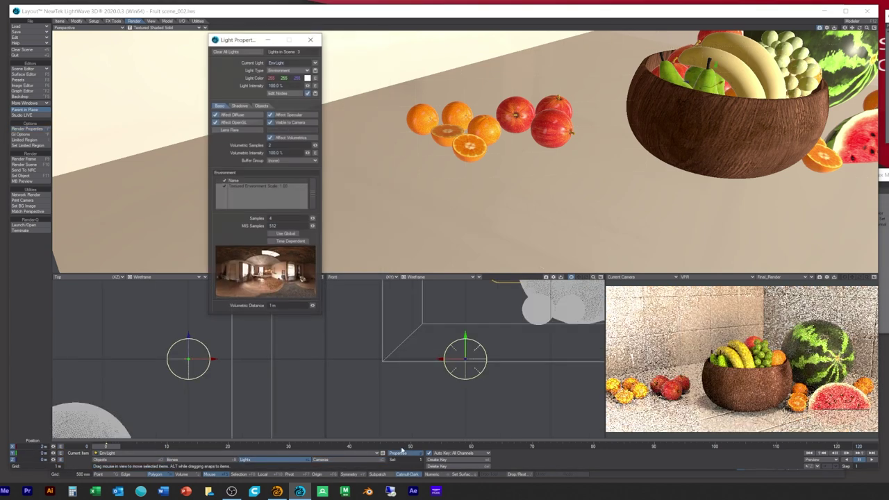
pyautogui.click(271, 219)
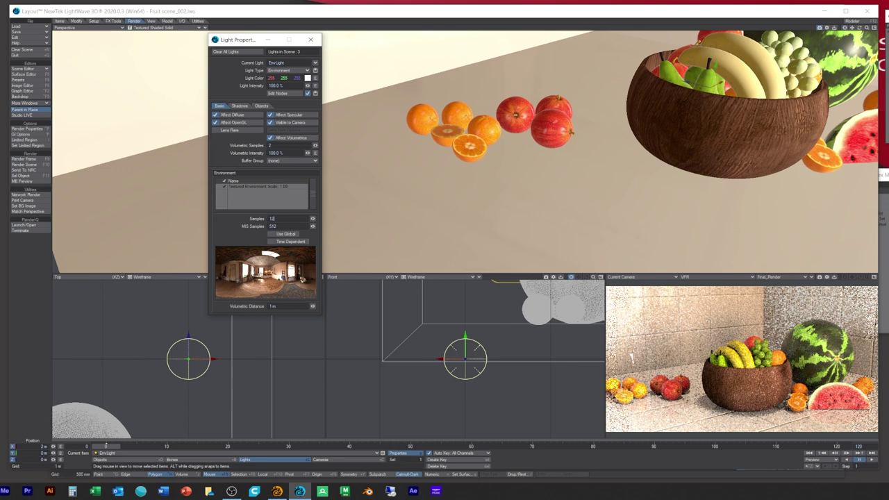
pyautogui.write('12')
pyautogui.click(281, 226)
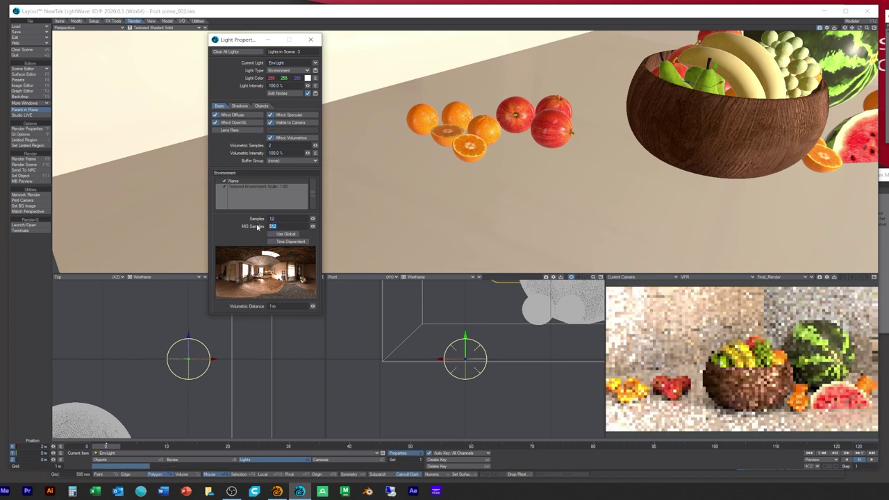
pyautogui.write('1024')
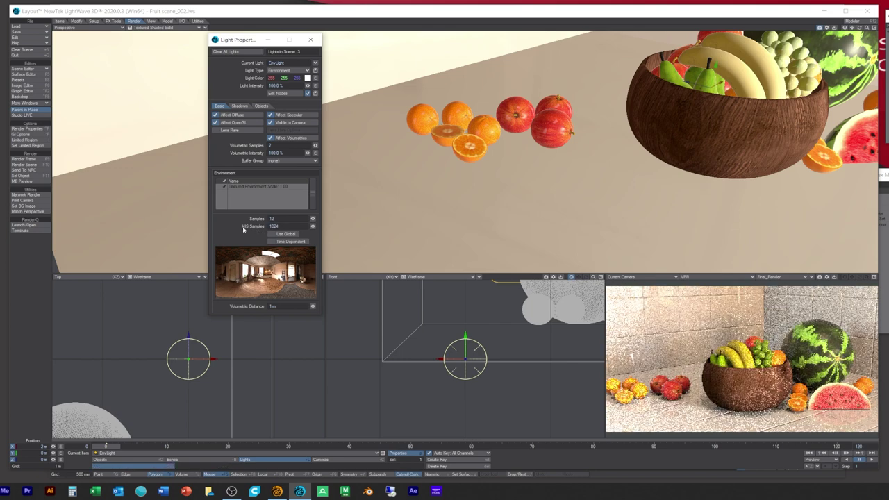
pyautogui.press('Return')
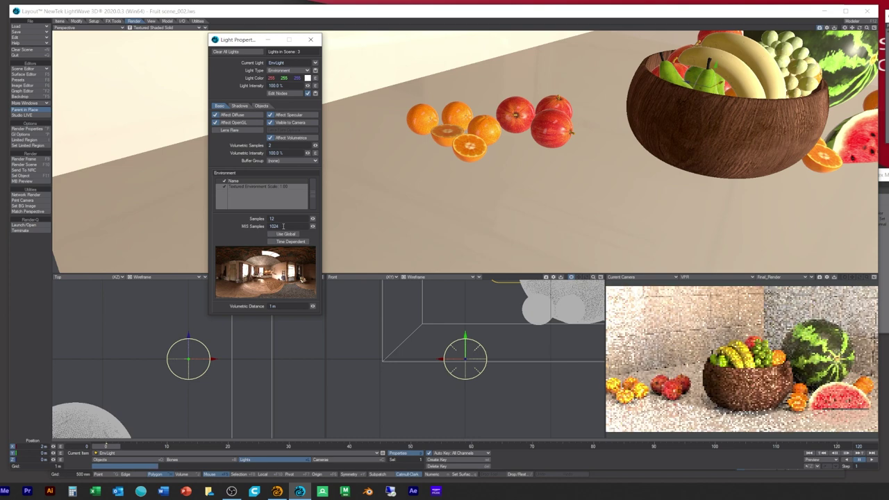
pyautogui.click(311, 38)
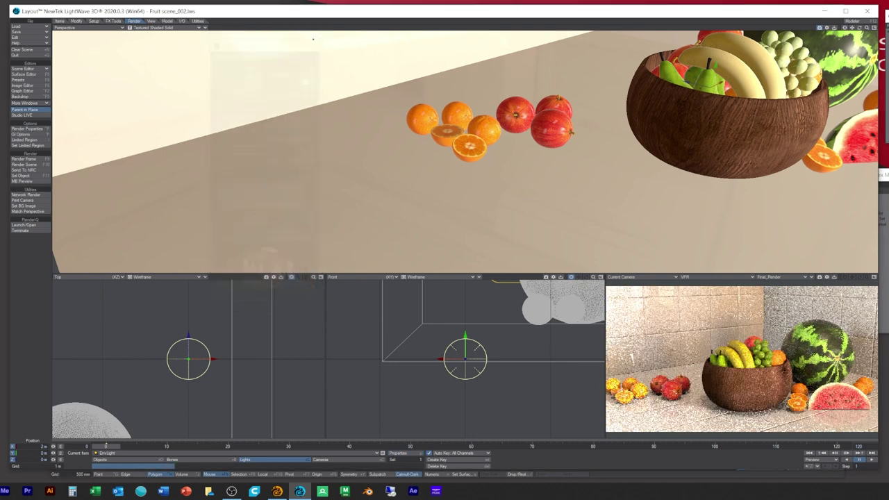
# - Check the sample settings of the Window1 area light
pyautogui.press('p')
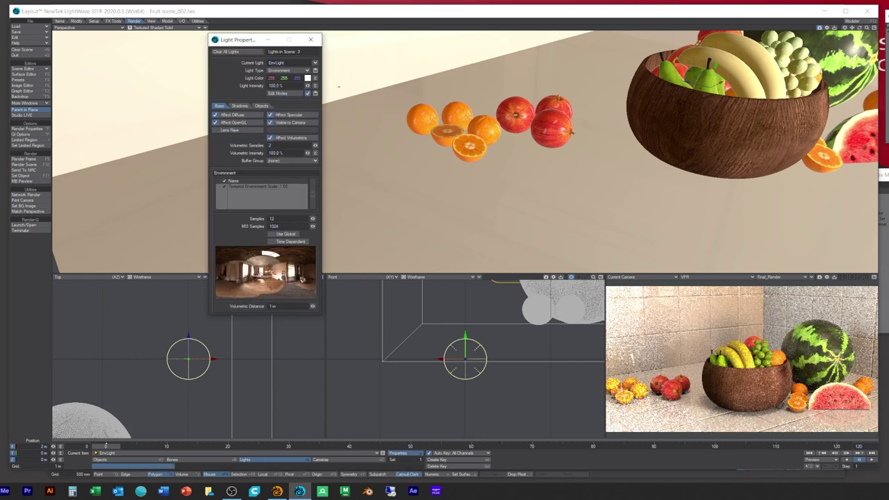
pyautogui.click(315, 62)
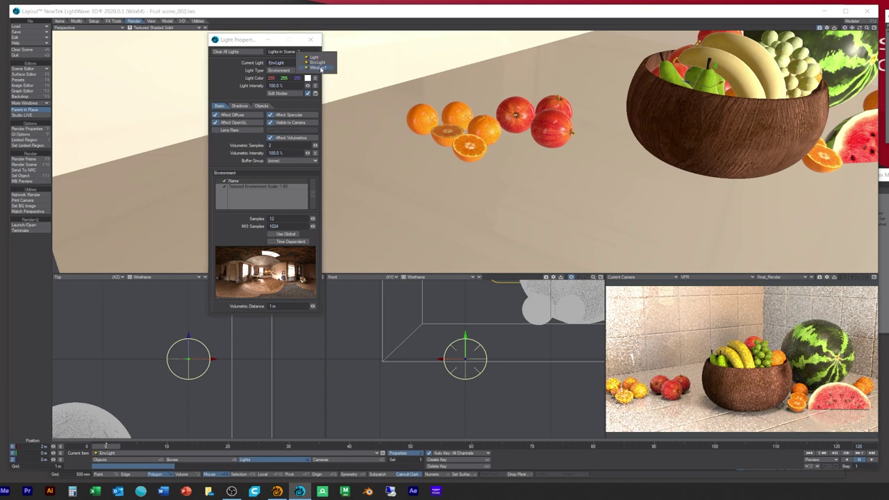
pyautogui.click(319, 67)
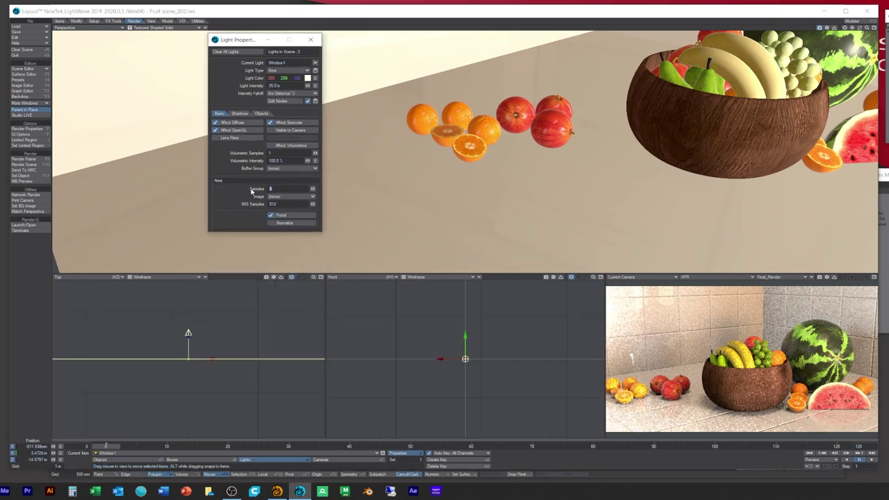
pyautogui.click(310, 38)
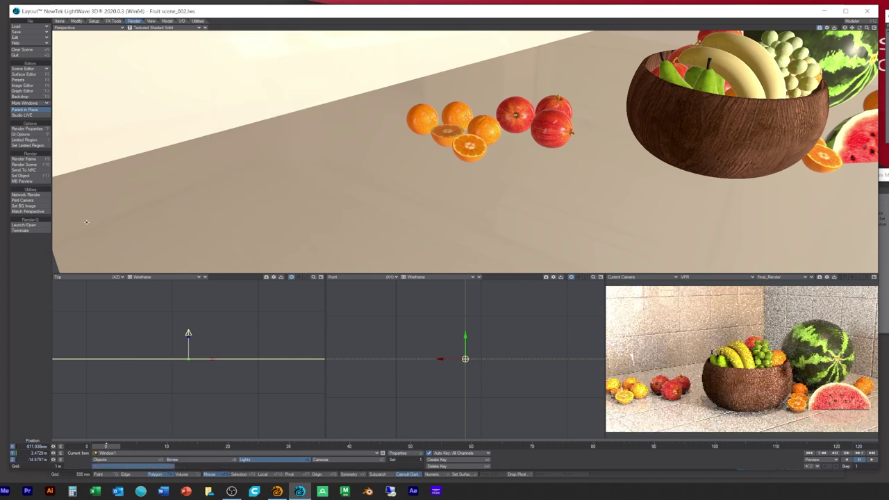
# - Switch the camera view to Textured Shaded Solid and render the current frame with the higher-quality settings
pyautogui.click(715, 276)
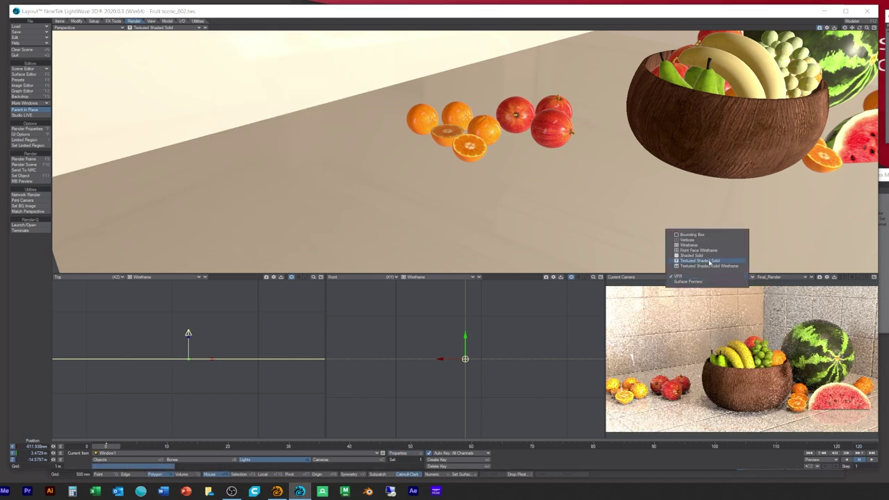
pyautogui.click(708, 260)
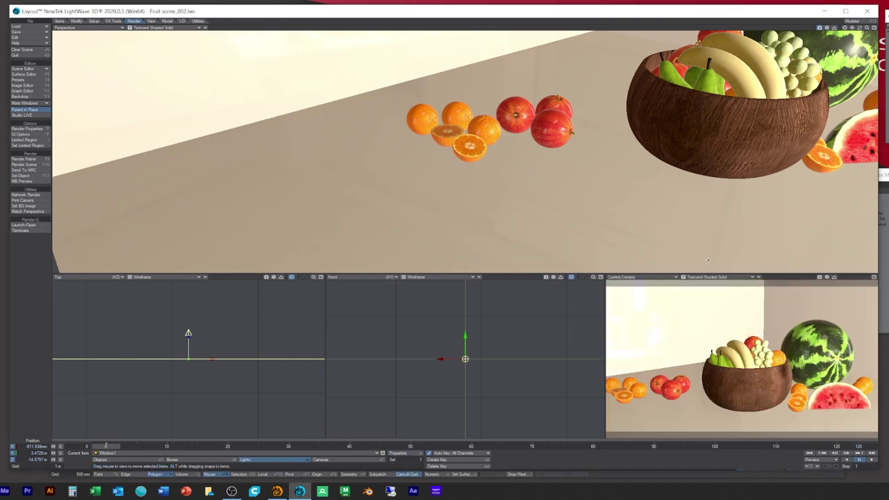
pyautogui.click(32, 160)
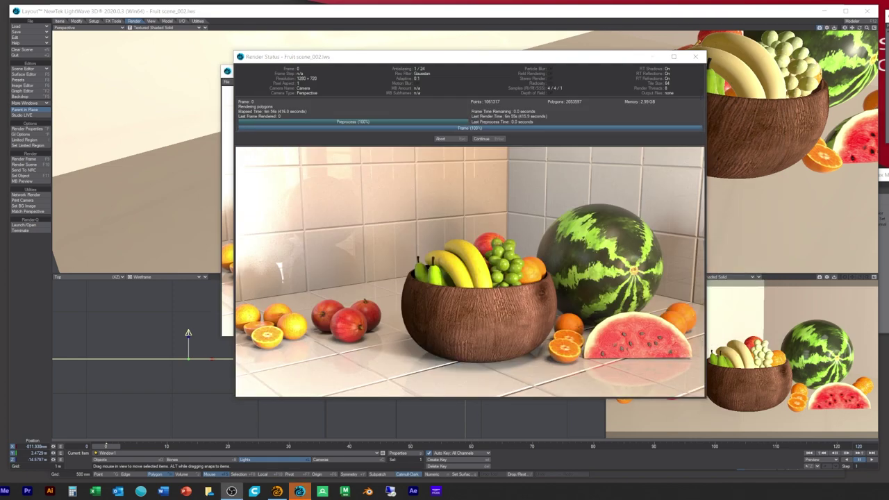
pyautogui.click(494, 139)
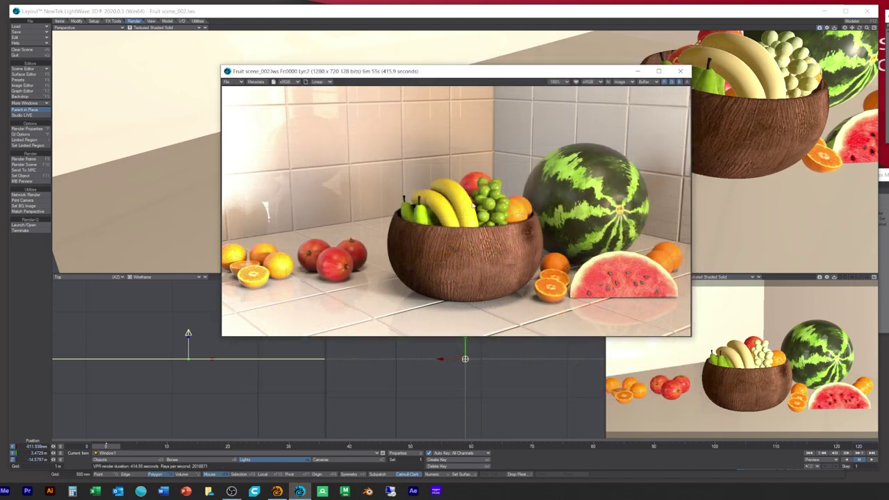